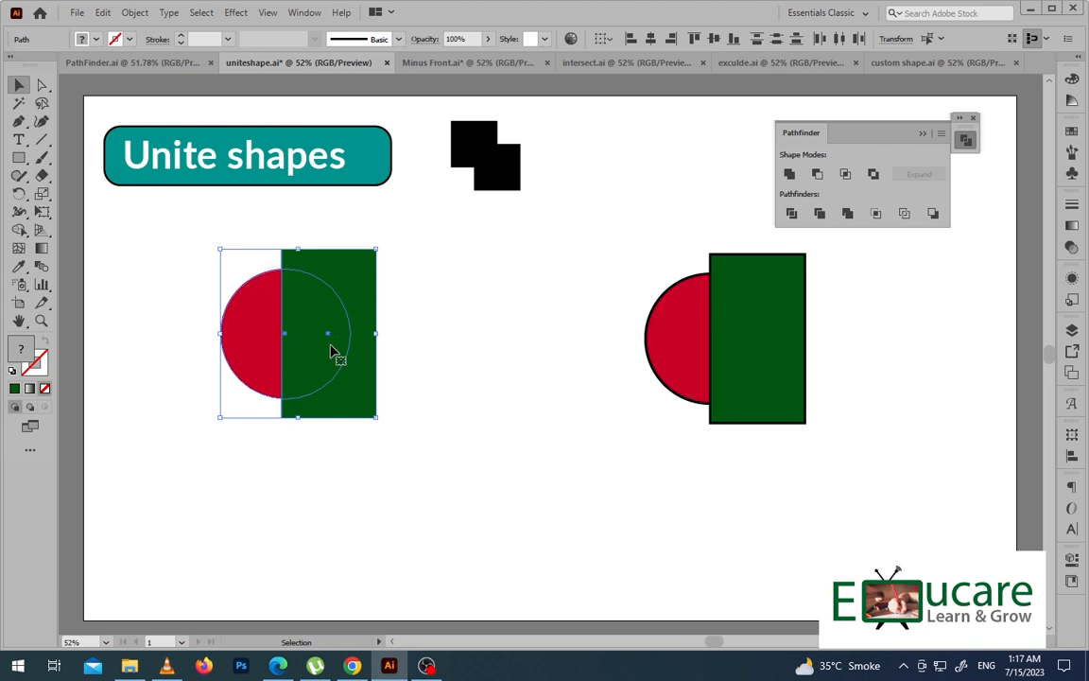
- Move the borderless red circle clear of the green rectangle and back behind it so the two shapes overlap
{"action": "left_click", "coordinate": [431, 346]}
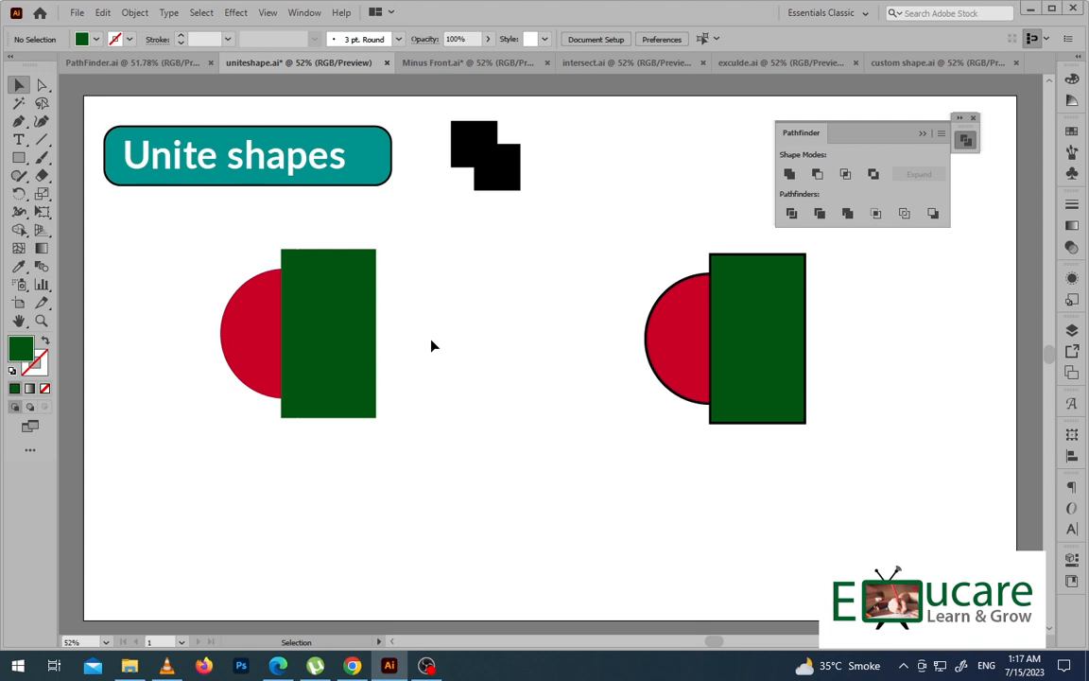
{"action": "left_click", "coordinate": [253, 327]}
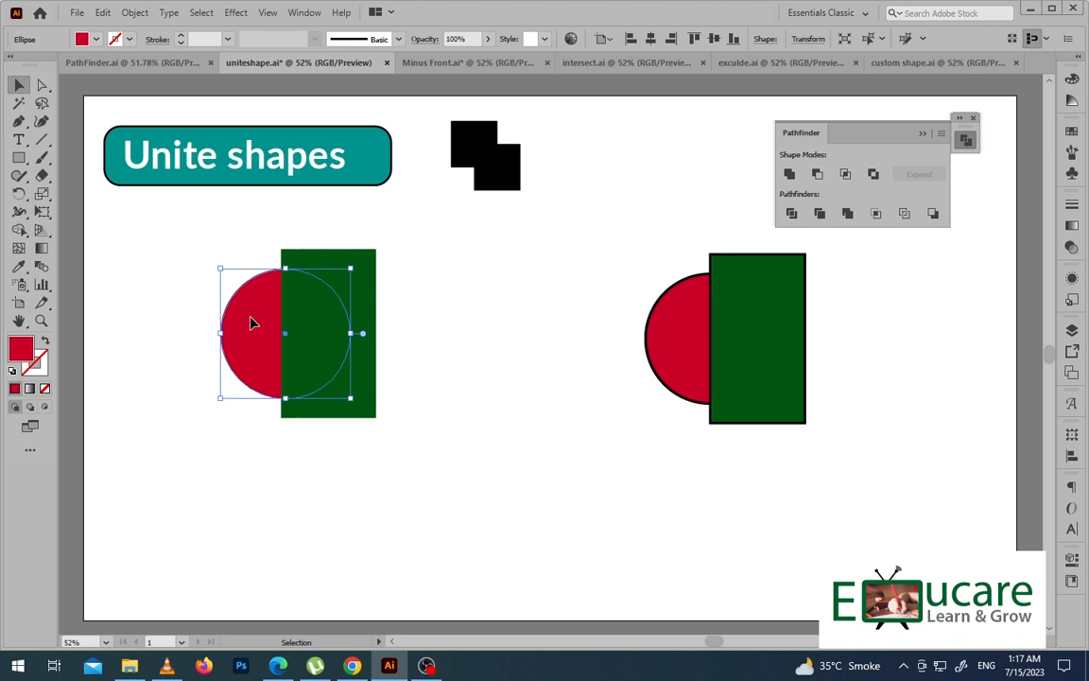
{"action": "left_click_drag", "start_coordinate": [251, 323], "coordinate": [172, 323]}
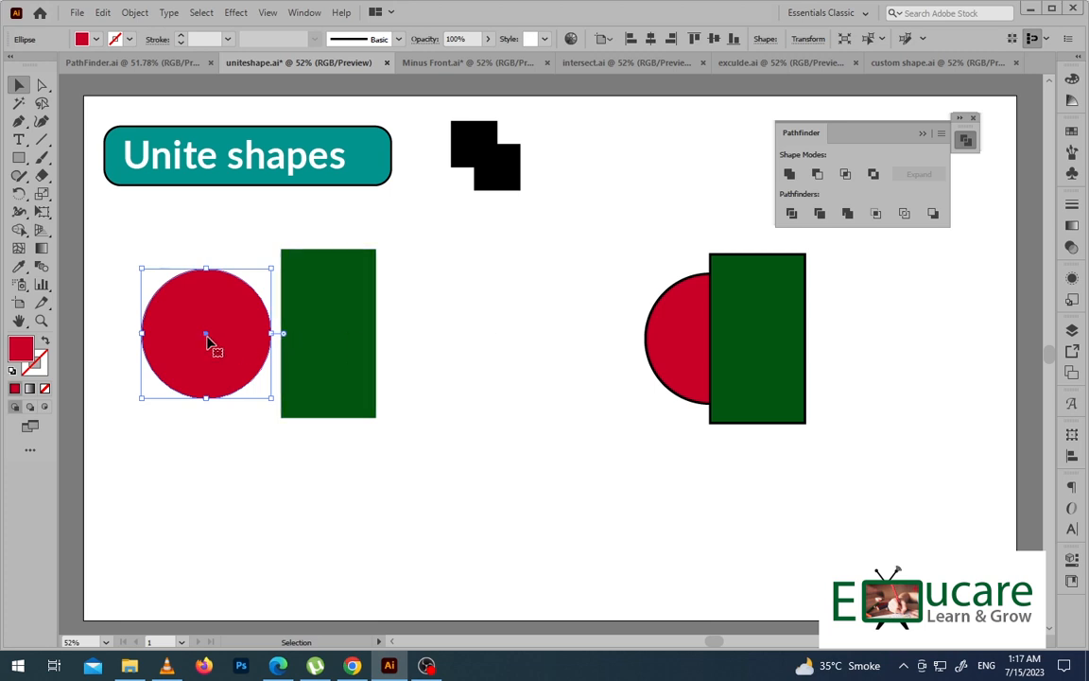
{"action": "left_click_drag", "start_coordinate": [212, 346], "coordinate": [280, 344]}
{"action": "left_click", "coordinate": [452, 329]}
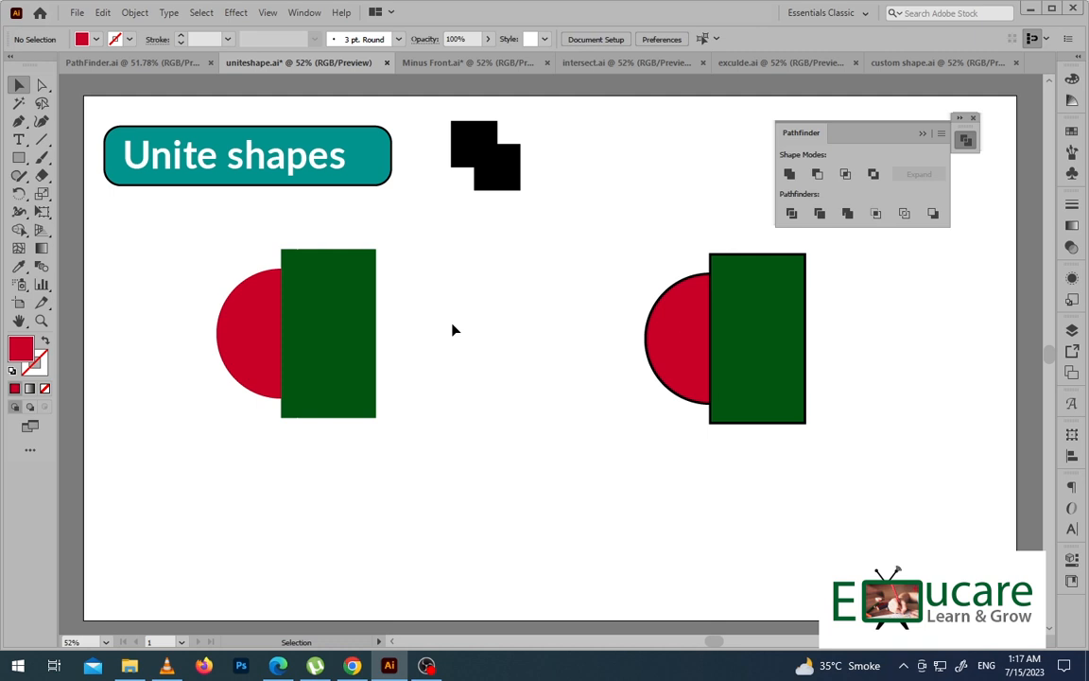
- Unite the overlapping borderless red circle and green rectangle into one shape and move it slightly down
{"action": "left_click_drag", "start_coordinate": [458, 280], "coordinate": [215, 420]}
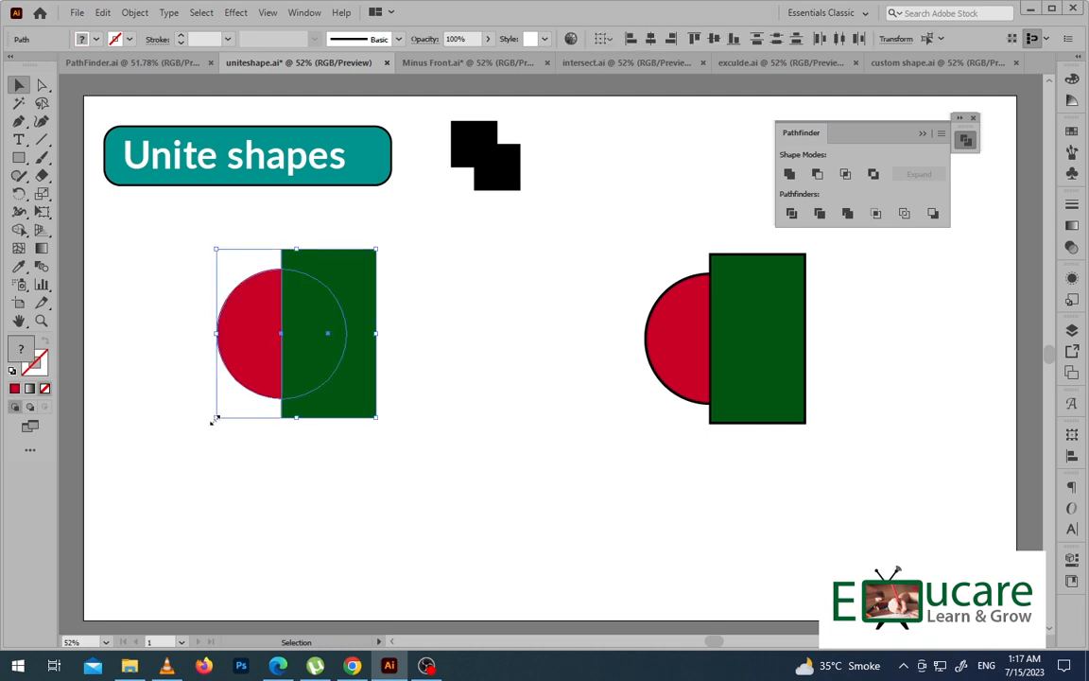
{"action": "left_click", "coordinate": [419, 232]}
{"action": "left_click_drag", "start_coordinate": [418, 225], "coordinate": [199, 466]}
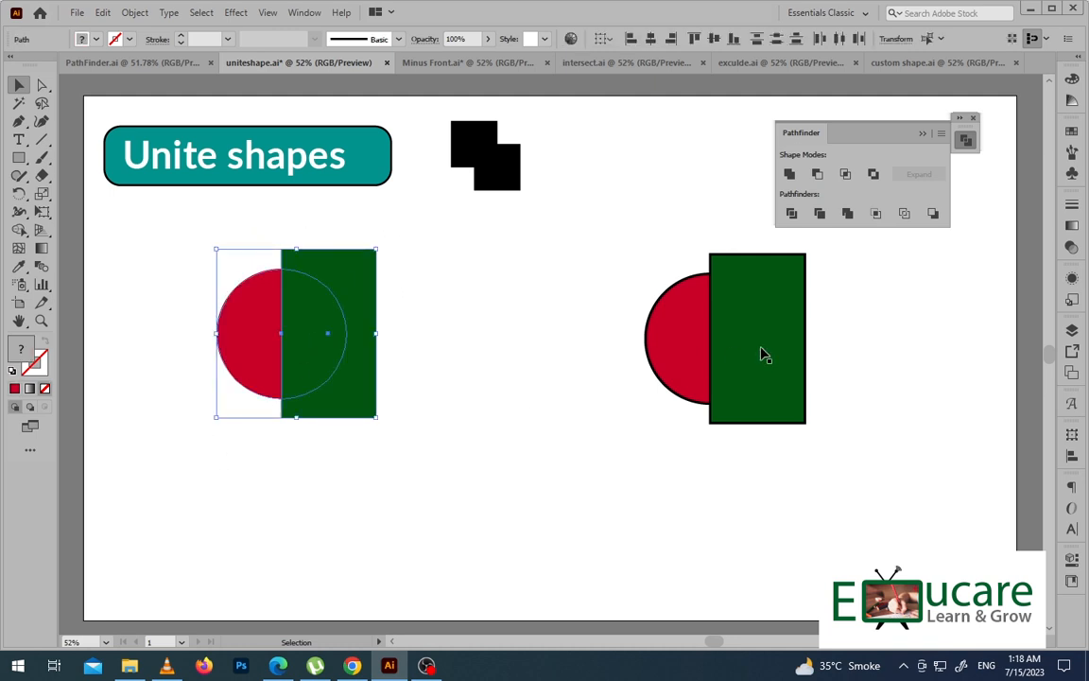
{"action": "left_click", "coordinate": [791, 176]}
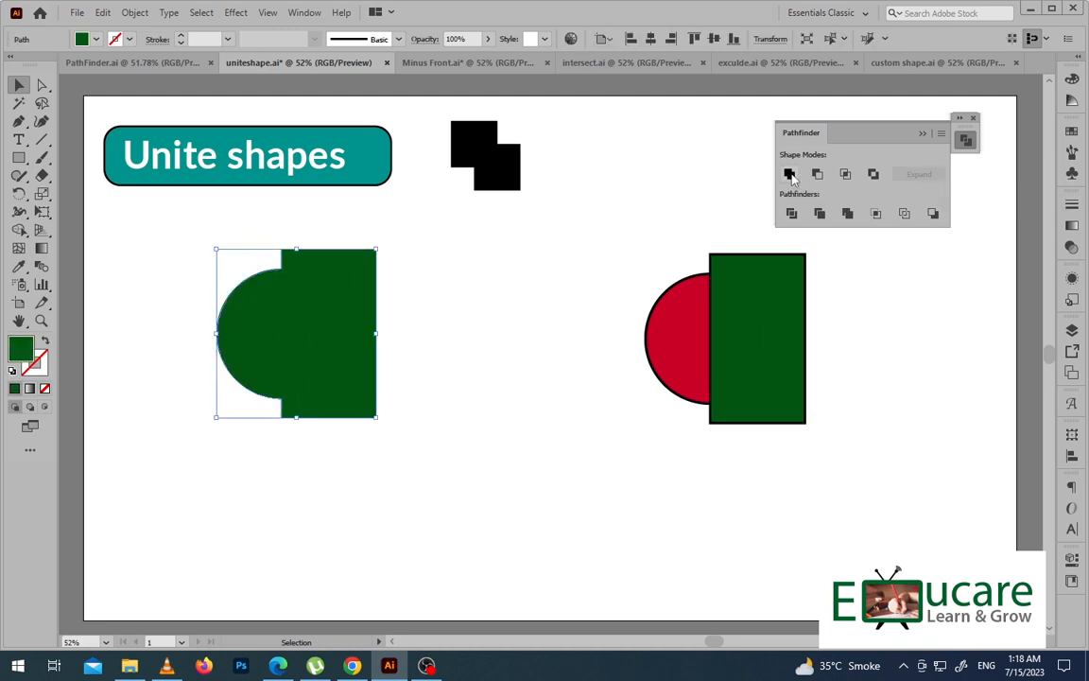
{"action": "left_click", "coordinate": [498, 357]}
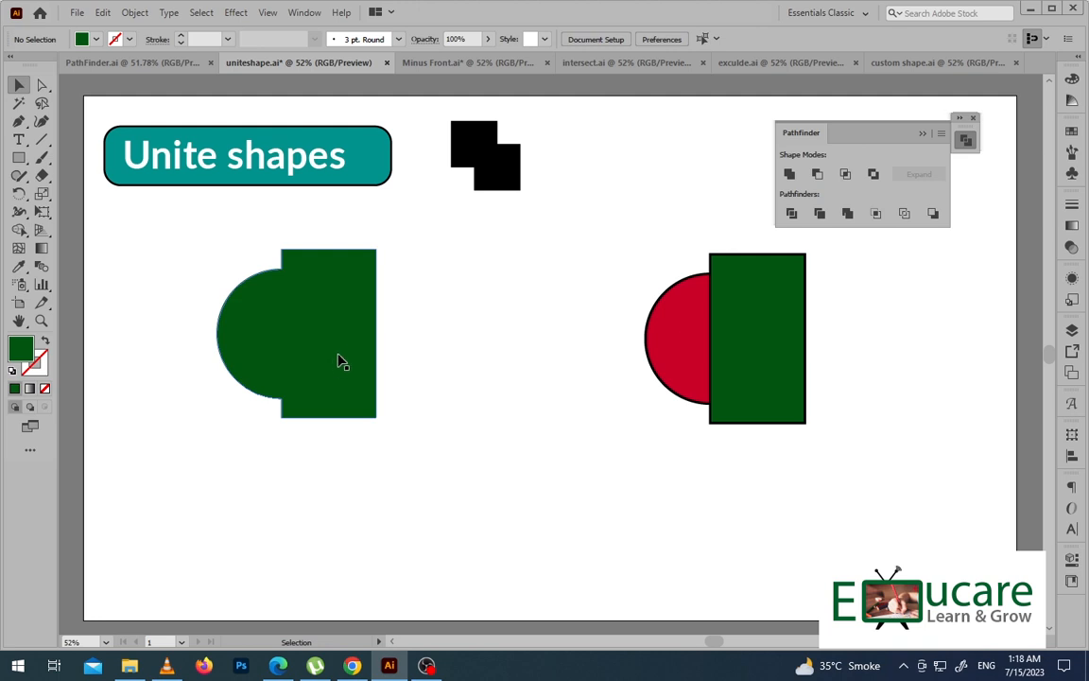
{"action": "left_click", "coordinate": [369, 353]}
{"action": "left_click_drag", "start_coordinate": [455, 284], "coordinate": [331, 373]}
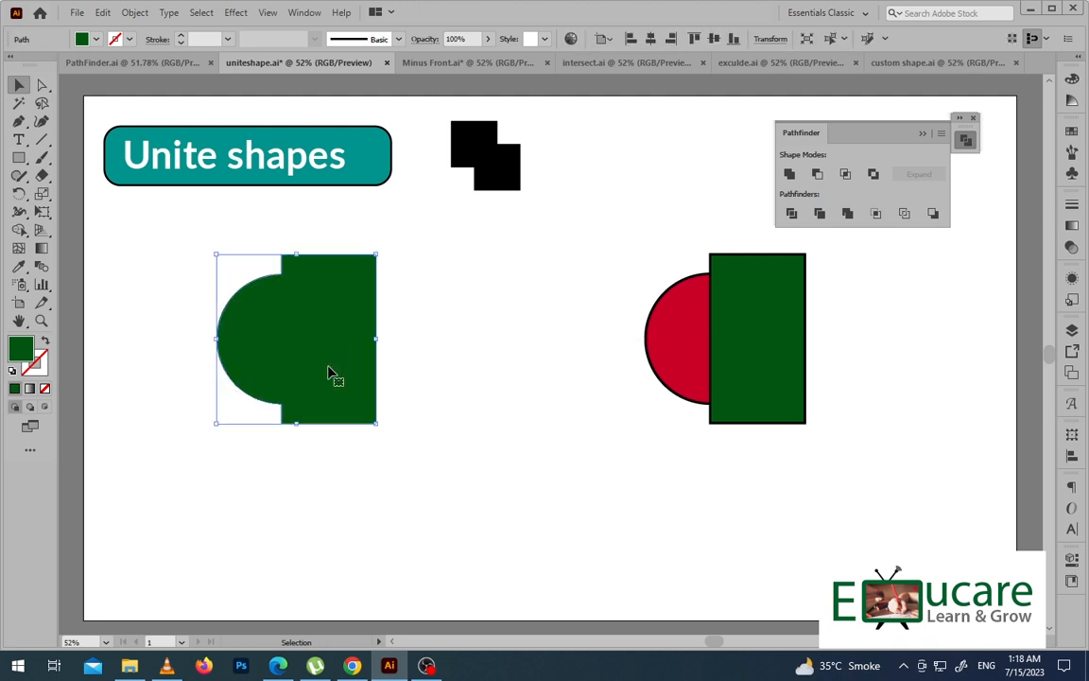
- Shift the black-outlined green rectangle slightly and unite it with the outlined red circle behind it
{"action": "left_click_drag", "start_coordinate": [570, 338], "coordinate": [773, 452]}
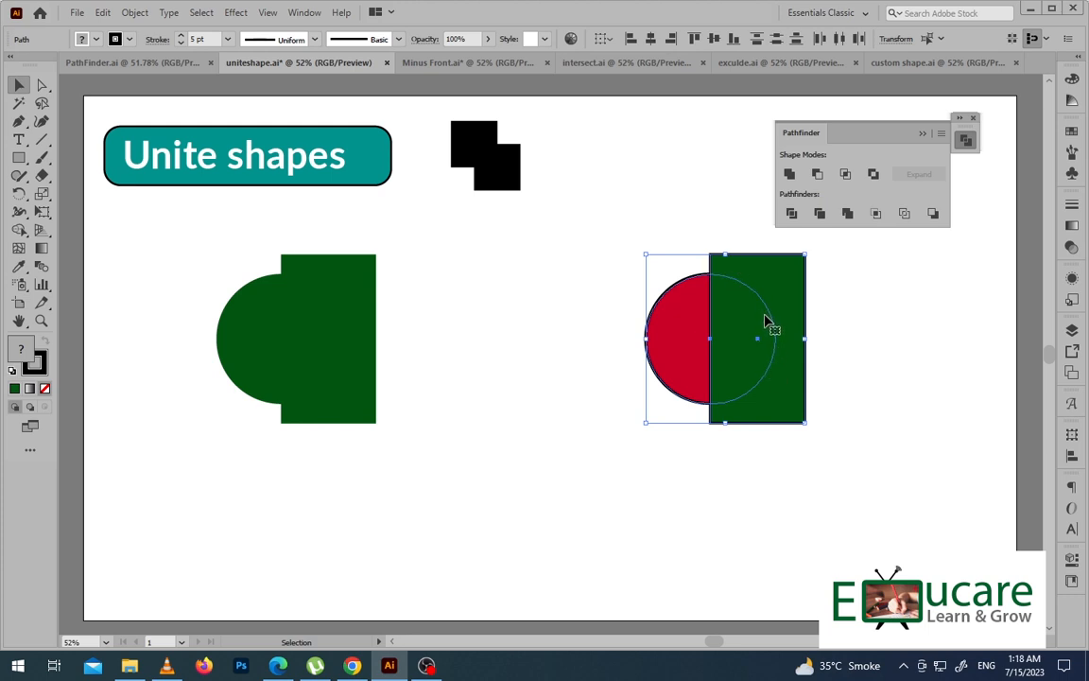
{"action": "left_click", "coordinate": [863, 315]}
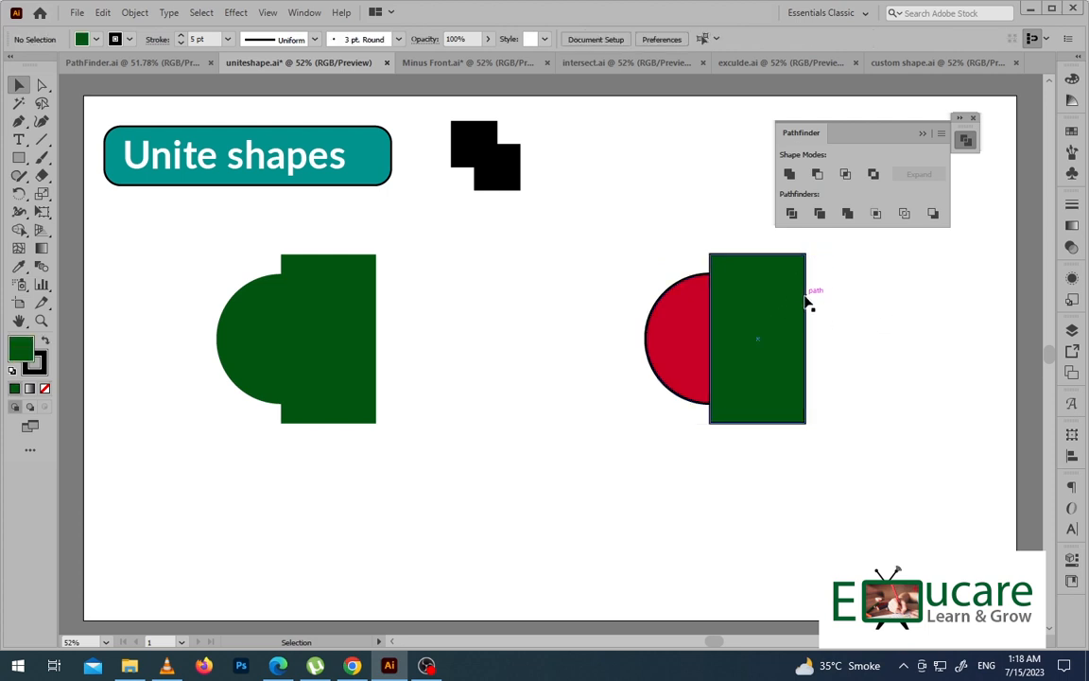
{"action": "left_click_drag", "start_coordinate": [843, 286], "coordinate": [736, 335]}
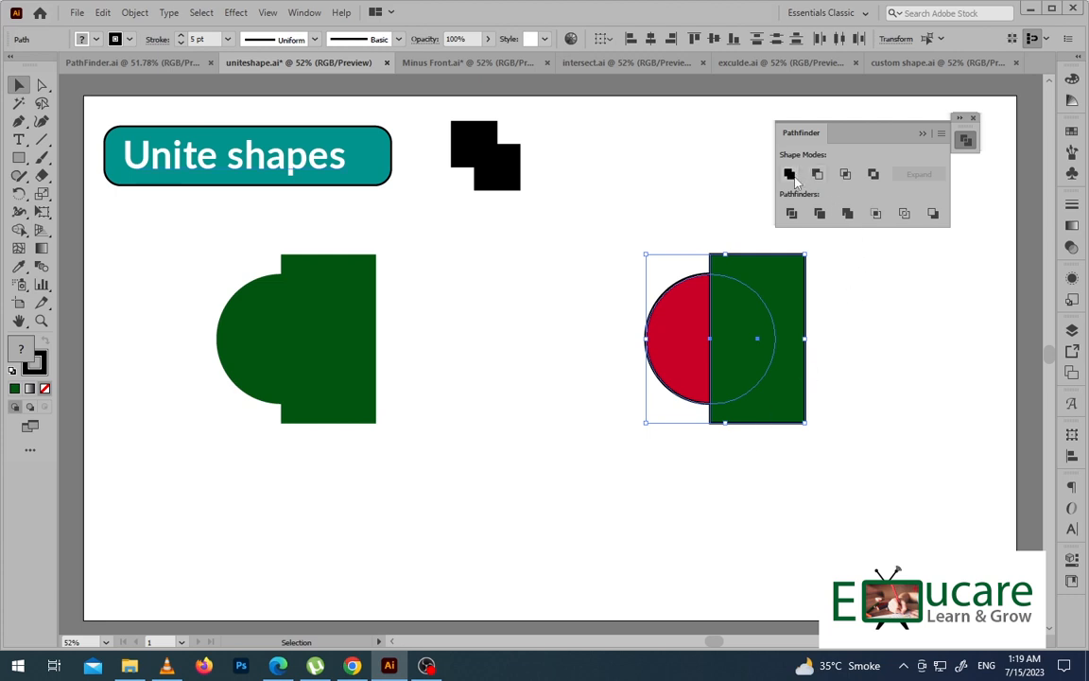
{"action": "left_click", "coordinate": [891, 310]}
{"action": "left_click_drag", "start_coordinate": [890, 310], "coordinate": [567, 461]}
{"action": "left_click", "coordinate": [846, 323]}
{"action": "mouse_move", "coordinate": [775, 312]}
{"action": "left_mouse_down"}
{"action": "mouse_move", "coordinate": [901, 312]}
{"action": "mouse_move", "coordinate": [778, 311]}
{"action": "mouse_move", "coordinate": [778, 302]}
{"action": "mouse_move", "coordinate": [795, 314]}
{"action": "mouse_move", "coordinate": [773, 333]}
{"action": "left_mouse_up"}
{"action": "left_click_drag", "start_coordinate": [876, 293], "coordinate": [623, 382]}
{"action": "left_click", "coordinate": [790, 180]}
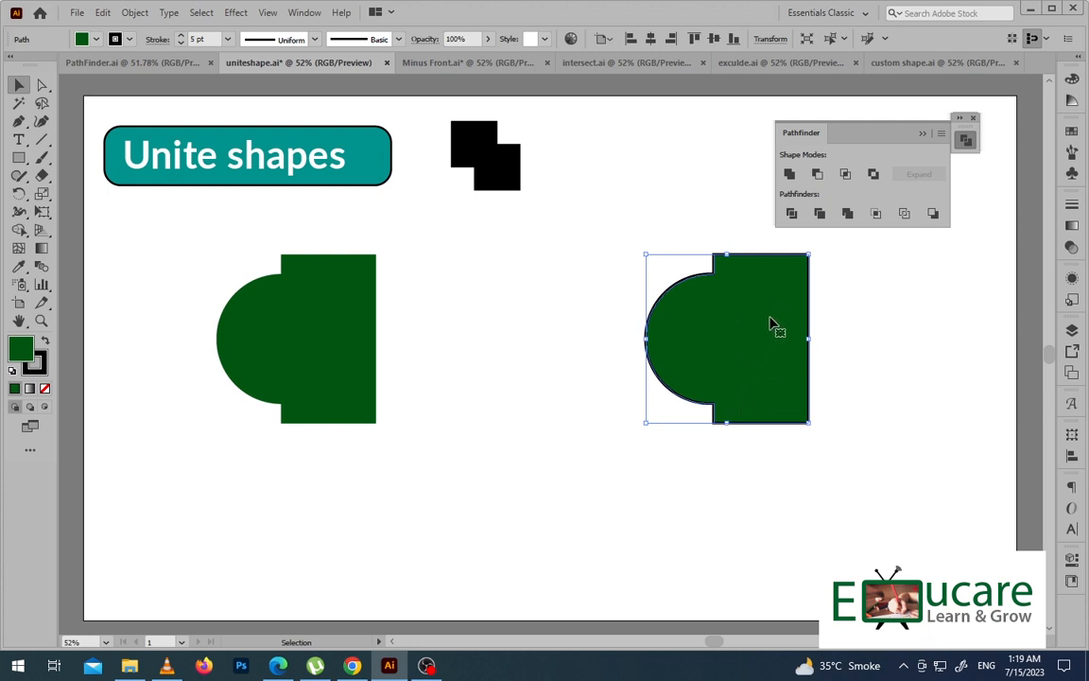
{"action": "left_click", "coordinate": [885, 318]}
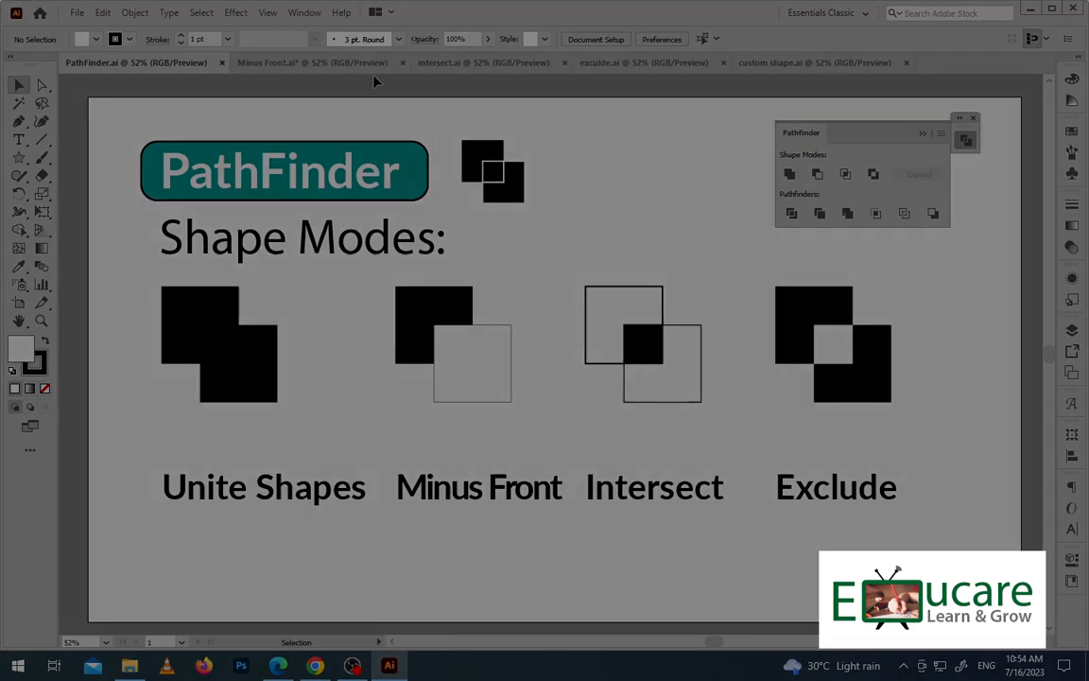
- In the Minus Front document, move the green circle over the red one, offset slightly up and to the right
{"action": "left_click", "coordinate": [369, 66]}
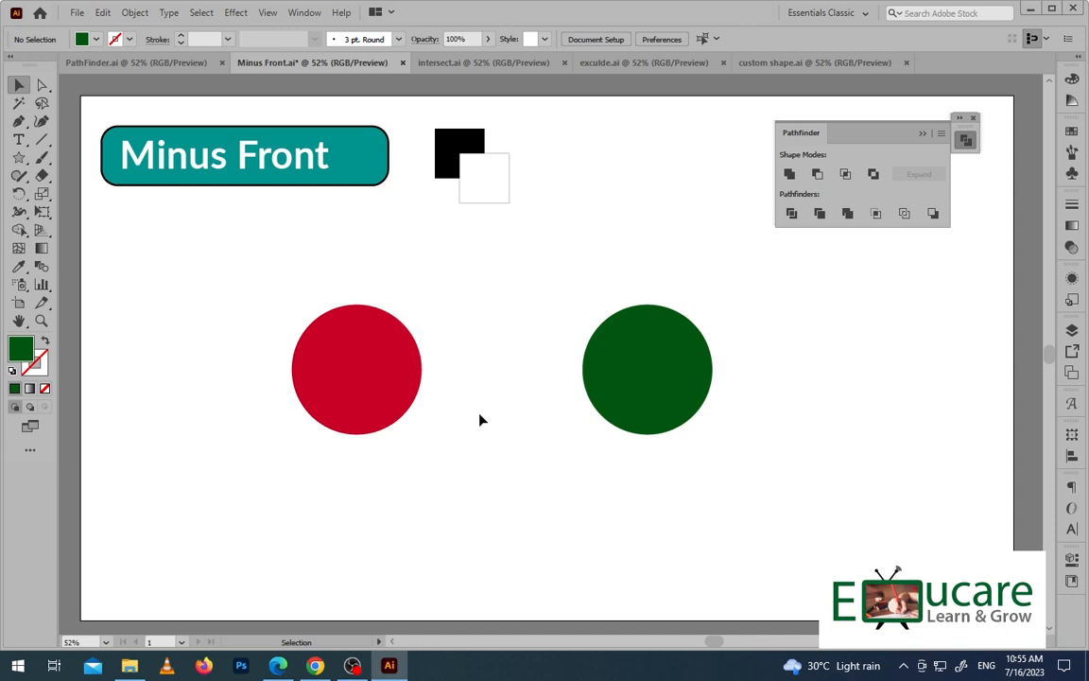
{"action": "left_click", "coordinate": [396, 366]}
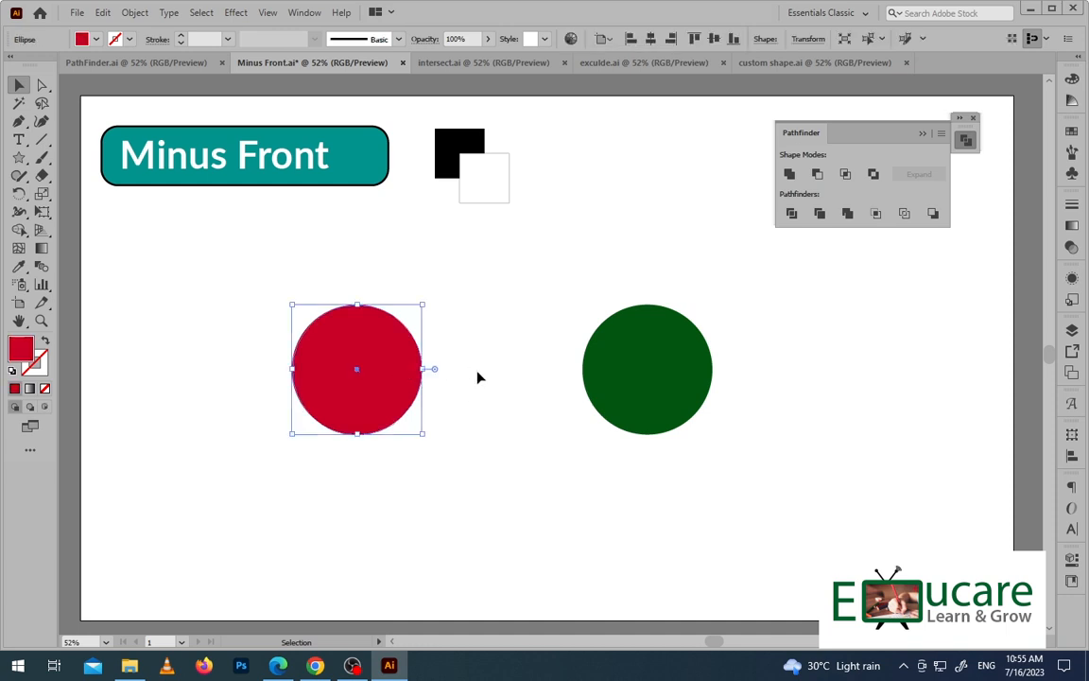
{"action": "left_click", "coordinate": [477, 378]}
{"action": "left_click_drag", "start_coordinate": [676, 413], "coordinate": [422, 356]}
{"action": "left_click", "coordinate": [519, 439]}
- Subtract the front green circle from the red circle with Minus Front to make a crescent
{"action": "left_click_drag", "start_coordinate": [475, 502], "coordinate": [257, 284]}
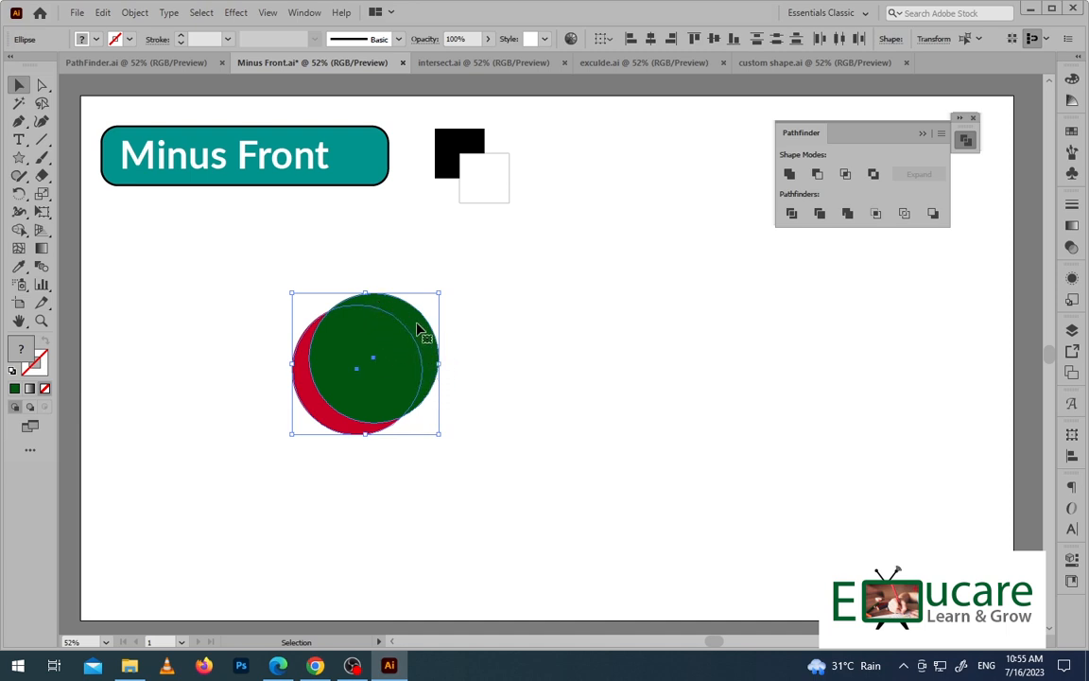
{"action": "left_click", "coordinate": [504, 332]}
{"action": "left_click_drag", "start_coordinate": [570, 282], "coordinate": [281, 488]}
{"action": "left_click", "coordinate": [507, 357]}
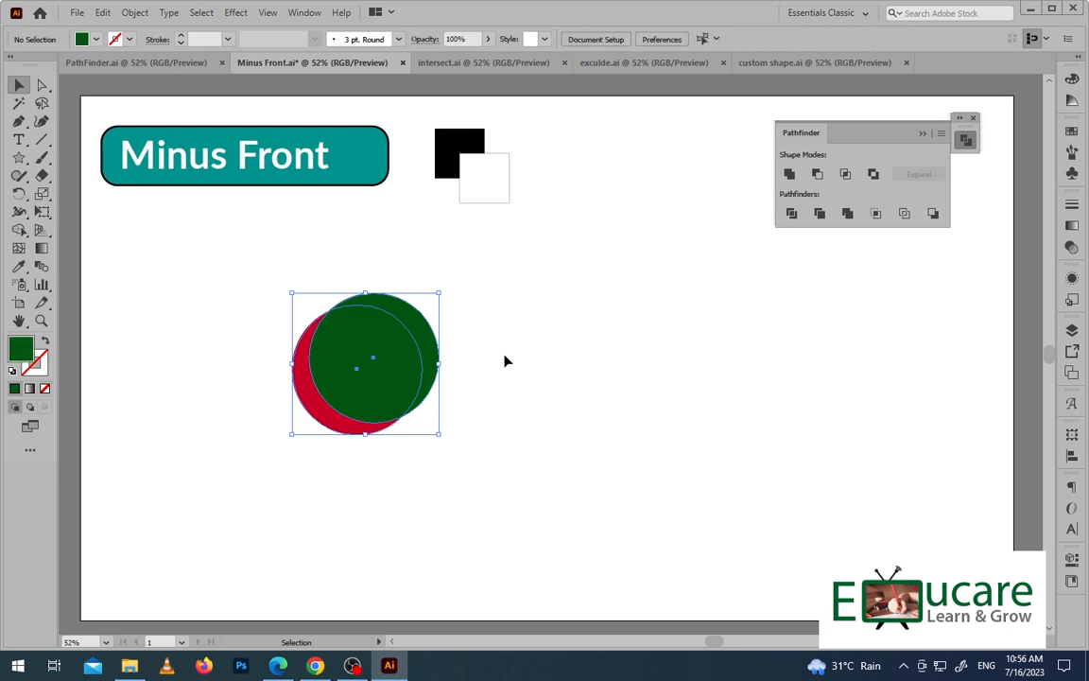
{"action": "left_click_drag", "start_coordinate": [551, 270], "coordinate": [237, 494]}
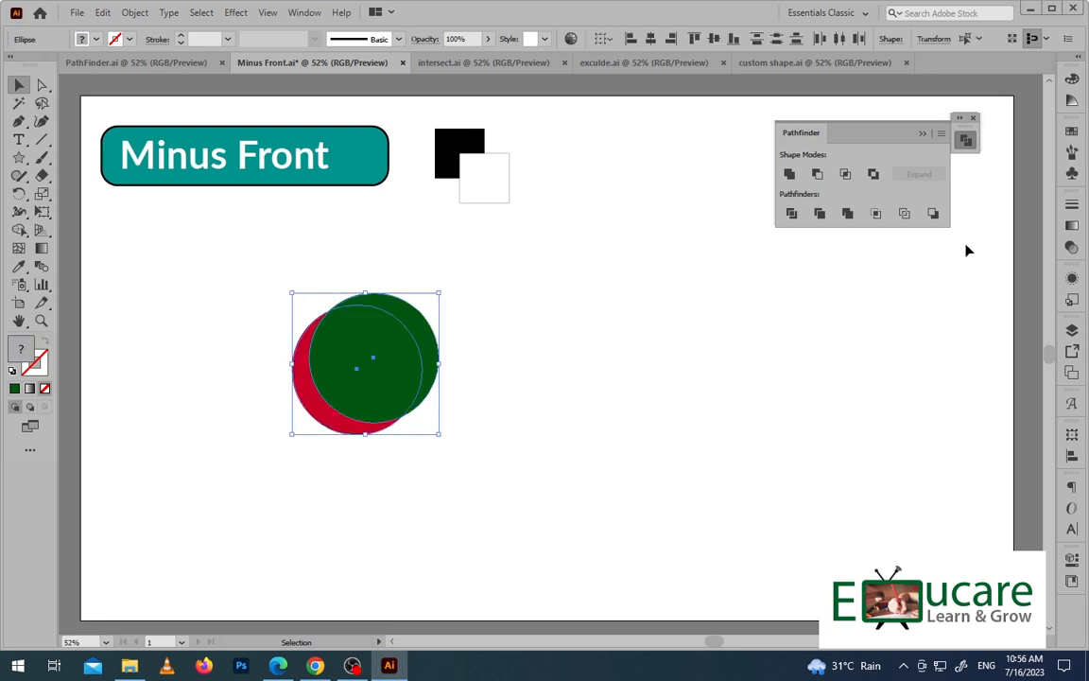
{"action": "left_click", "coordinate": [818, 176]}
{"action": "left_click", "coordinate": [575, 529]}
- Draw a small star inside the red crescent using the crescent's fill
{"action": "left_click_drag", "start_coordinate": [515, 291], "coordinate": [278, 513]}
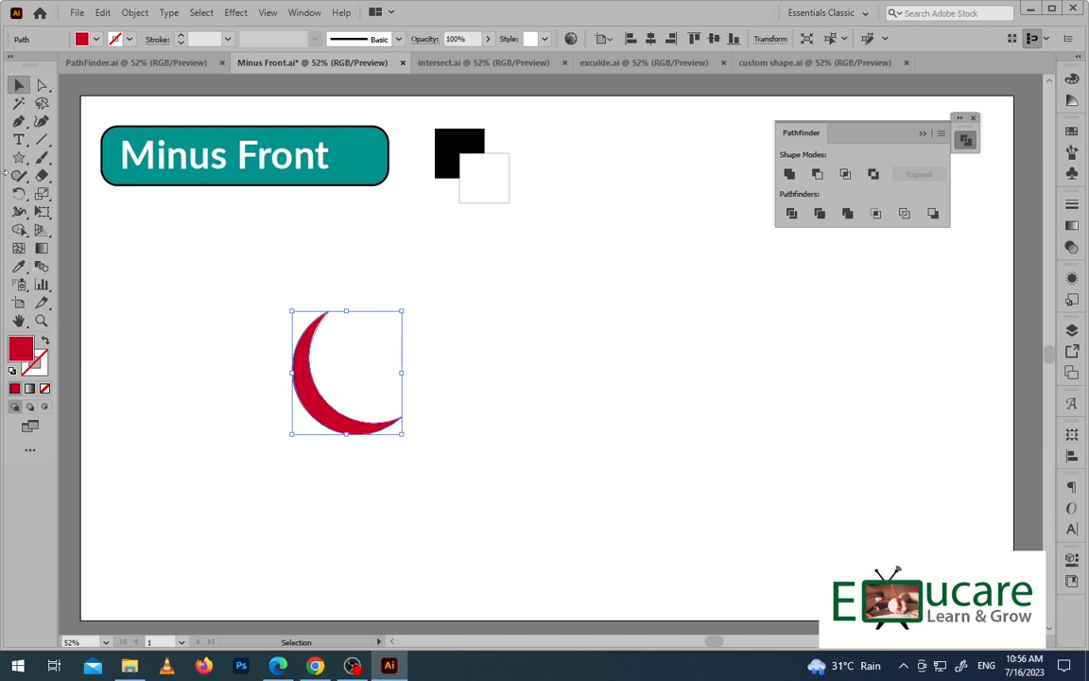
{"action": "left_click_drag", "start_coordinate": [19, 159], "coordinate": [66, 230]}
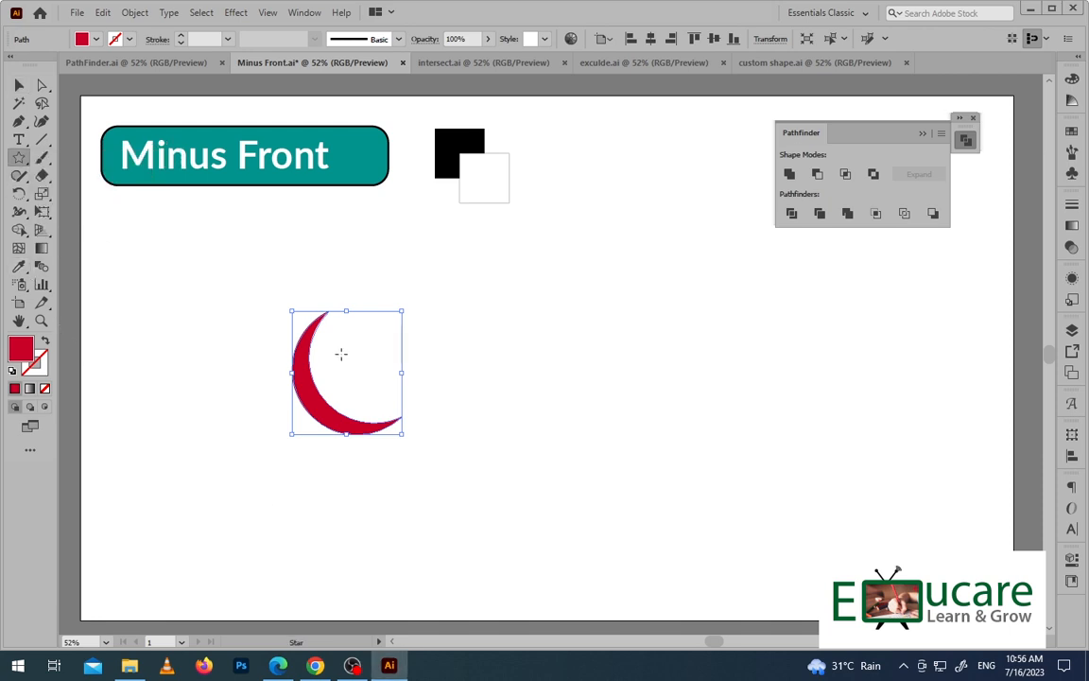
{"action": "mouse_move", "coordinate": [359, 342]}
{"action": "left_mouse_down"}
{"action": "mouse_move", "coordinate": [396, 365]}
{"action": "mouse_move", "coordinate": [376, 357]}
{"action": "left_mouse_up"}
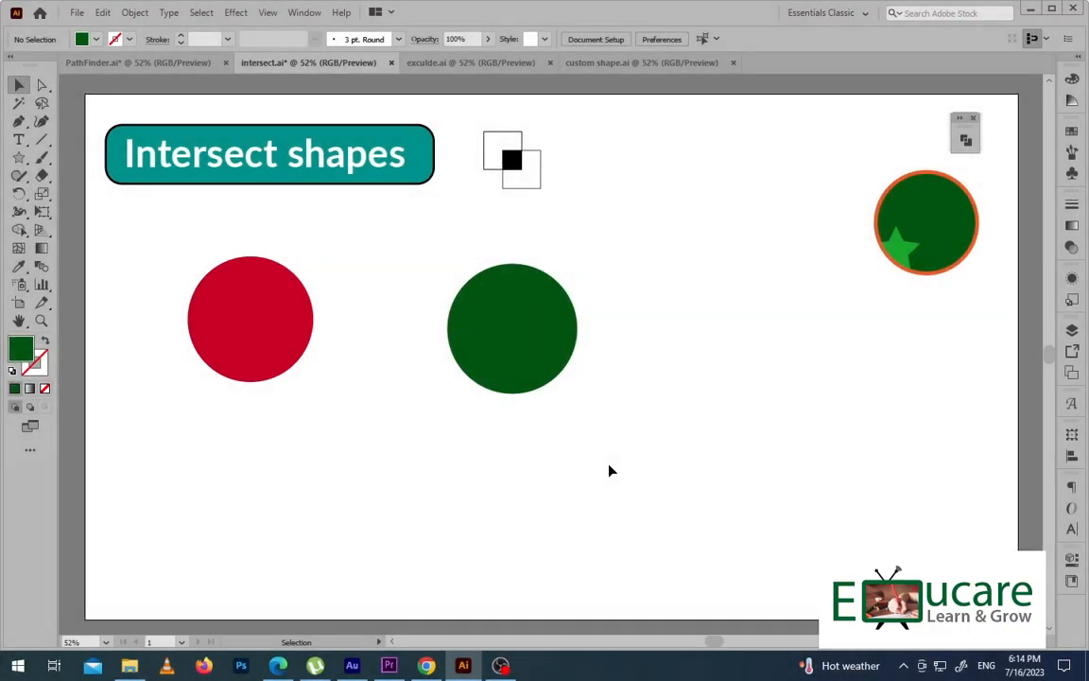
- In the Intersect shapes document, draw a slightly tilted five-pointed star to the right of the green circle
{"action": "left_click", "coordinate": [268, 341]}
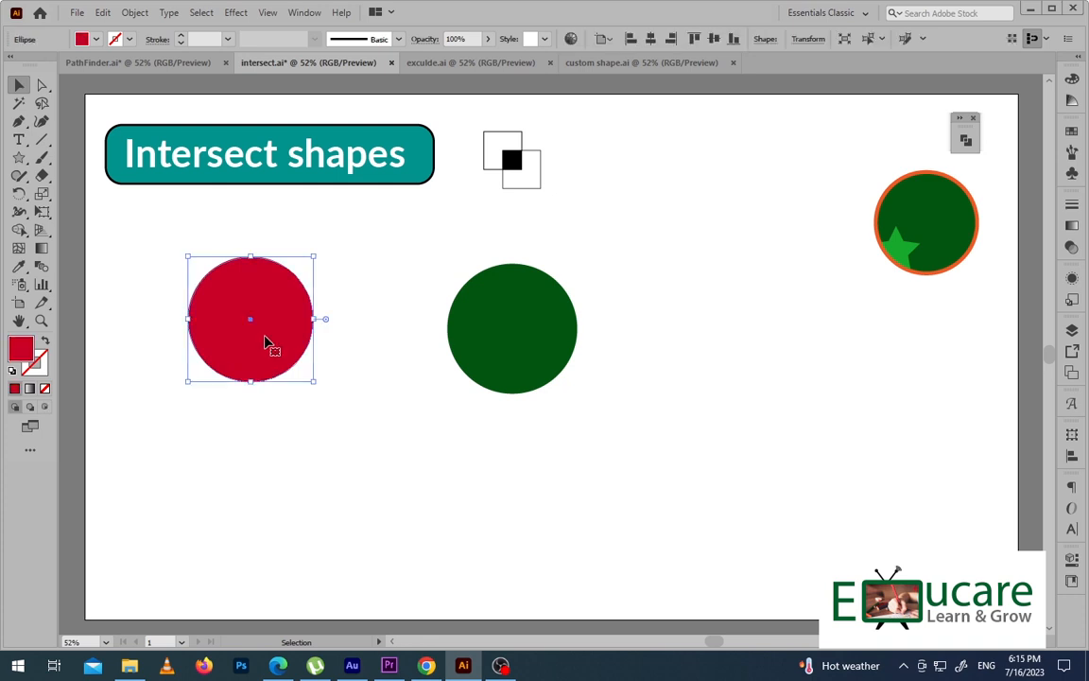
{"action": "left_click", "coordinate": [543, 328]}
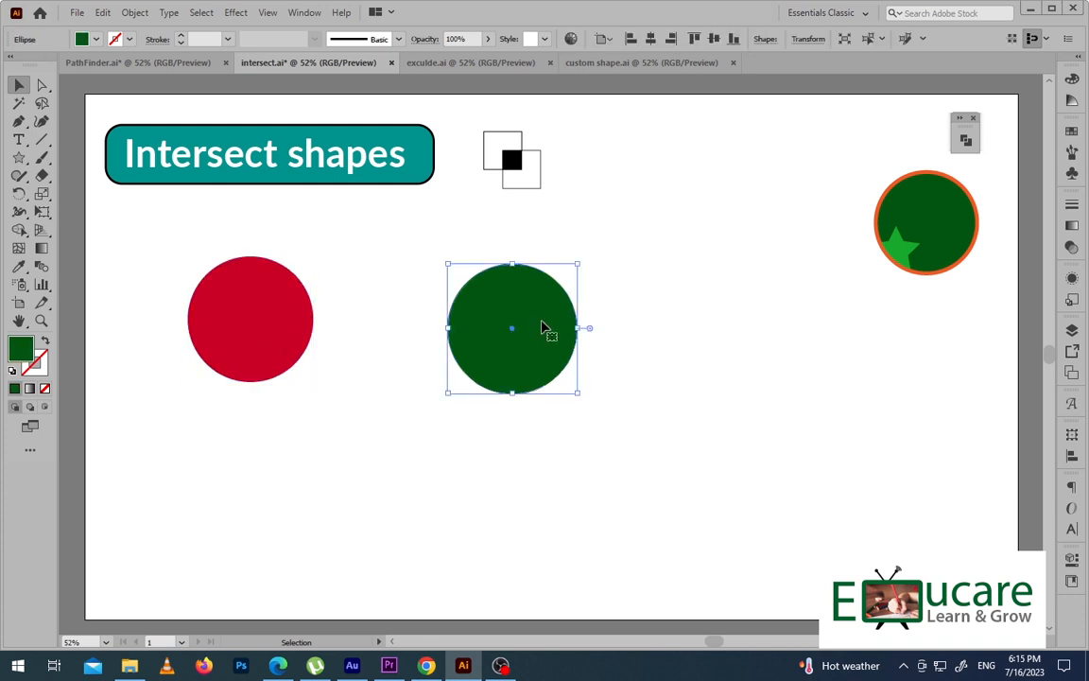
{"action": "left_click", "coordinate": [676, 369]}
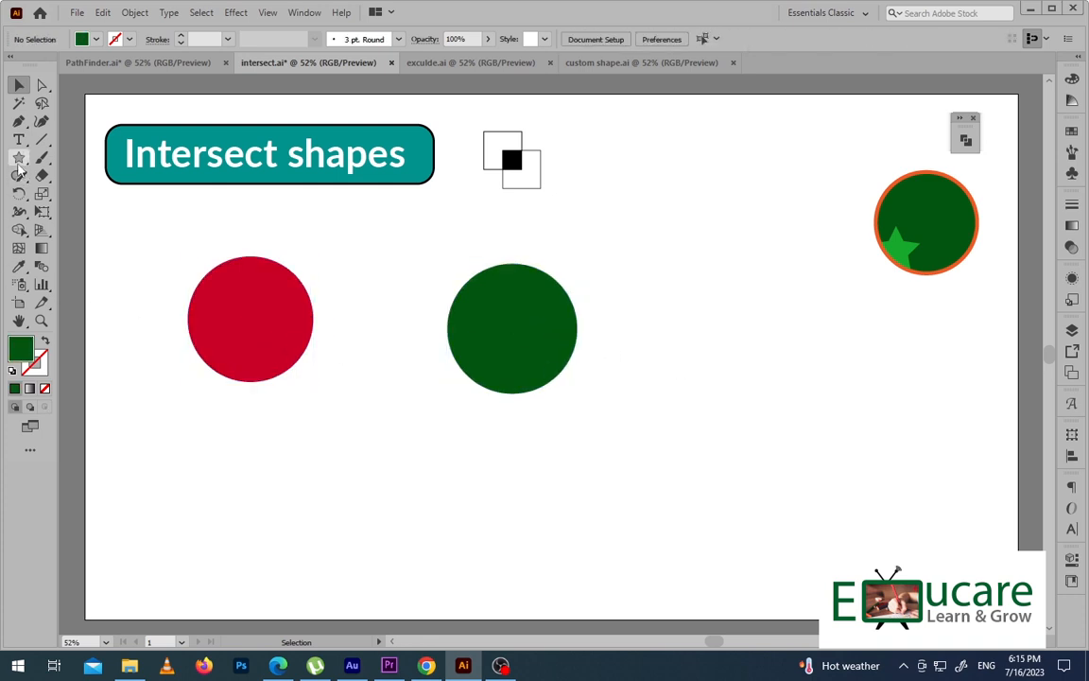
{"action": "left_click_drag", "start_coordinate": [19, 167], "coordinate": [82, 216]}
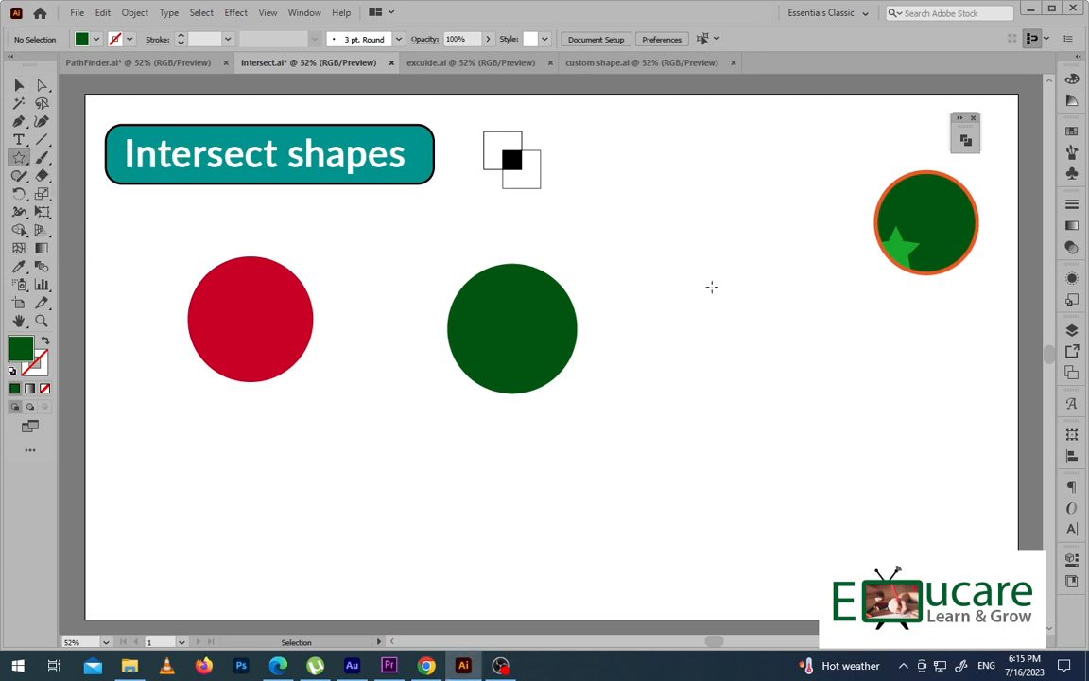
{"action": "left_click_drag", "start_coordinate": [712, 286], "coordinate": [762, 342]}
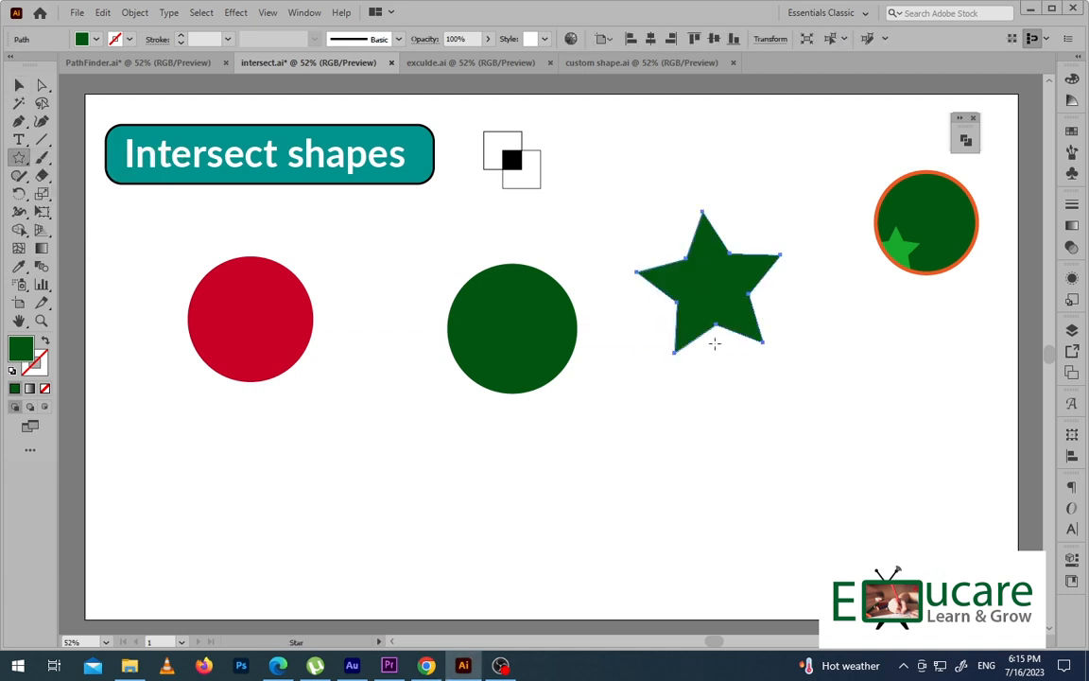
- Set the star's fill to orange #ff7f00
{"action": "double_click", "coordinate": [21, 350]}
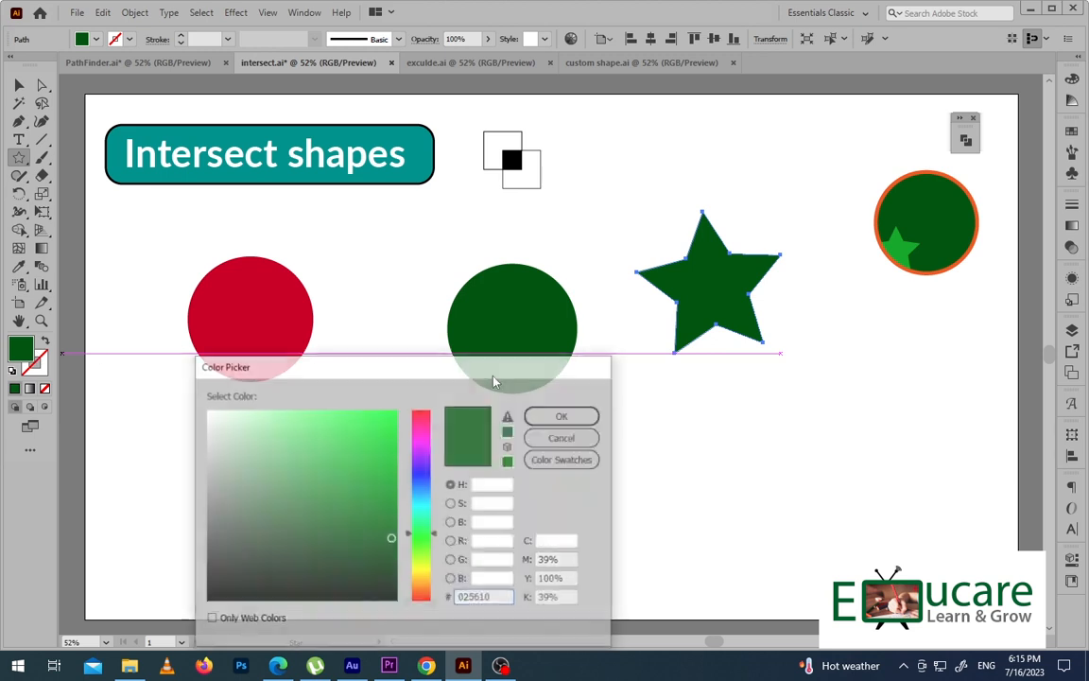
{"action": "left_click", "coordinate": [421, 586]}
{"action": "left_click", "coordinate": [396, 410]}
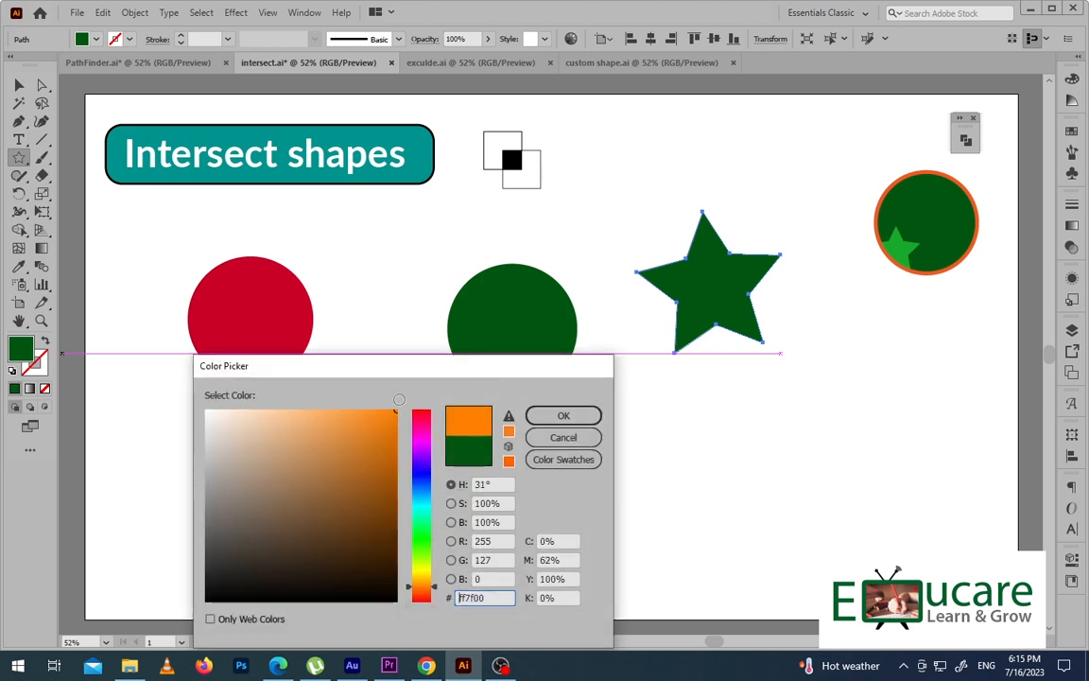
{"action": "left_click", "coordinate": [558, 416]}
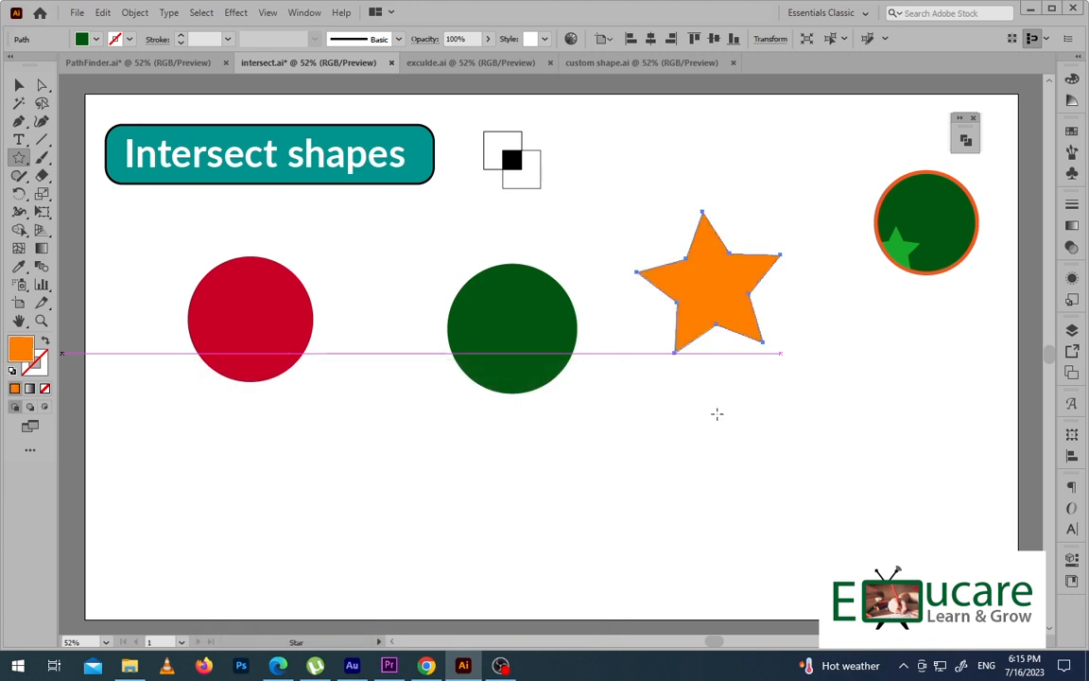
- Duplicate the green circle and the orange star straight below the originals
{"action": "left_click", "coordinate": [19, 85]}
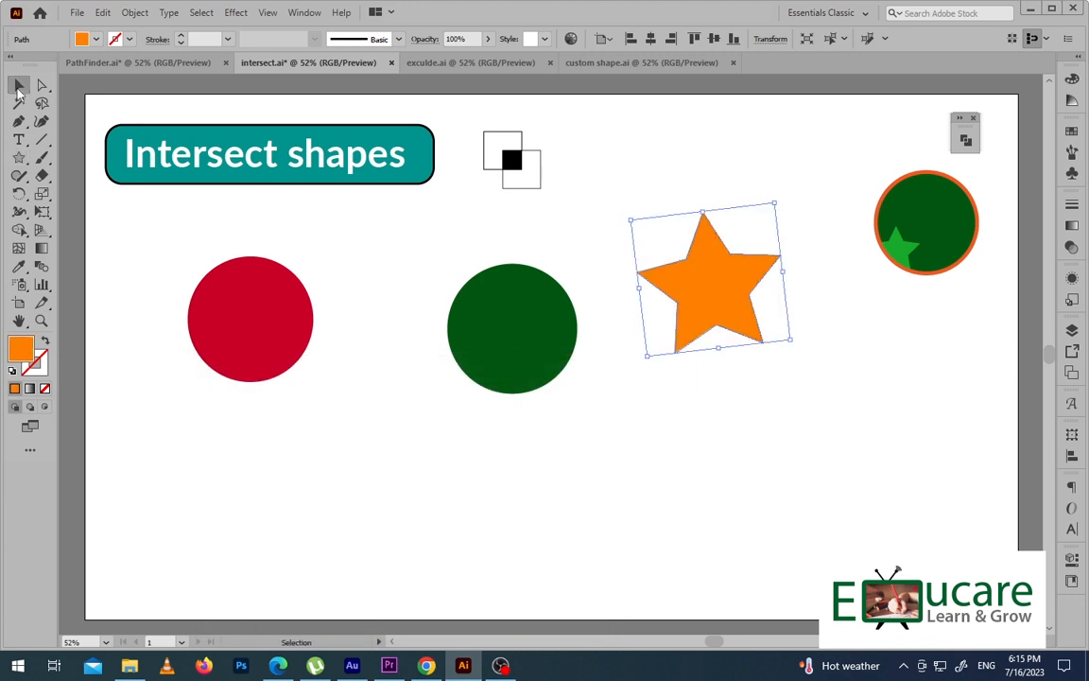
{"action": "left_click", "coordinate": [665, 503]}
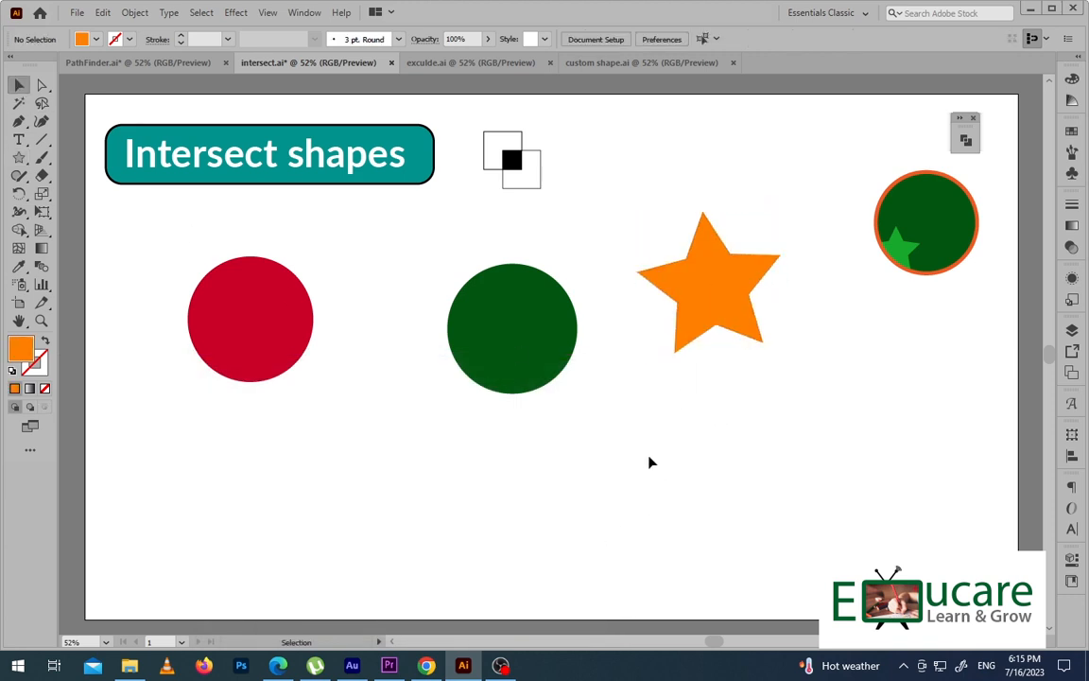
{"action": "left_click_drag", "start_coordinate": [727, 433], "coordinate": [539, 537]}
{"action": "left_click", "coordinate": [591, 362]}
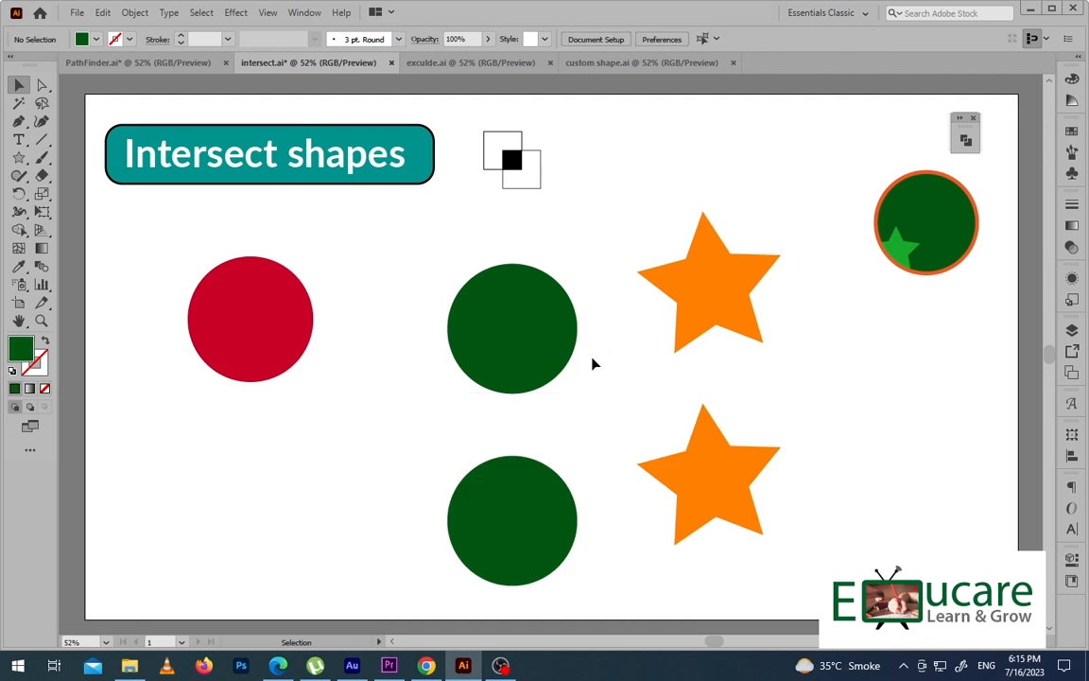
- Select the upper green circle together with the red circle
{"action": "left_click", "coordinate": [548, 331]}
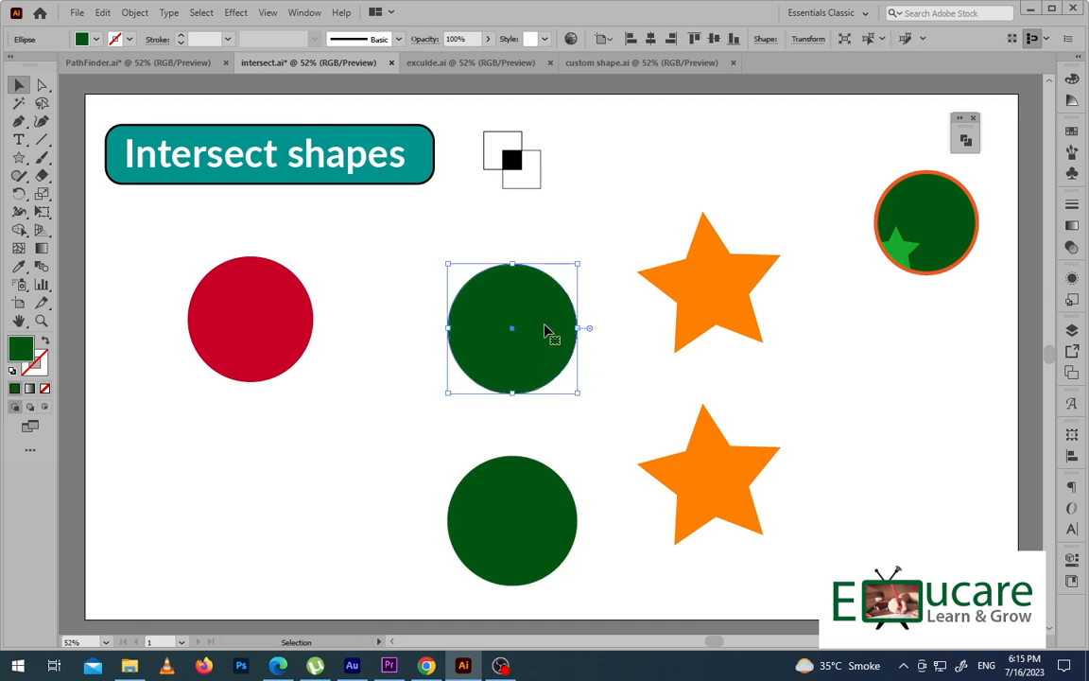
{"action": "left_click", "coordinate": [289, 313], "text": "shift"}
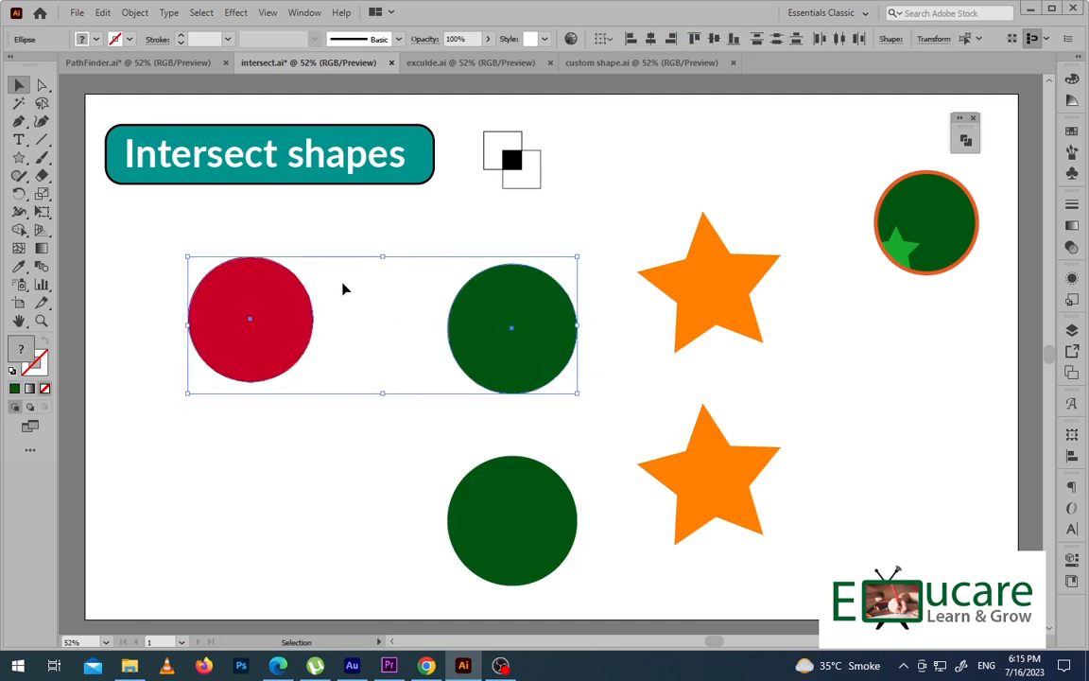
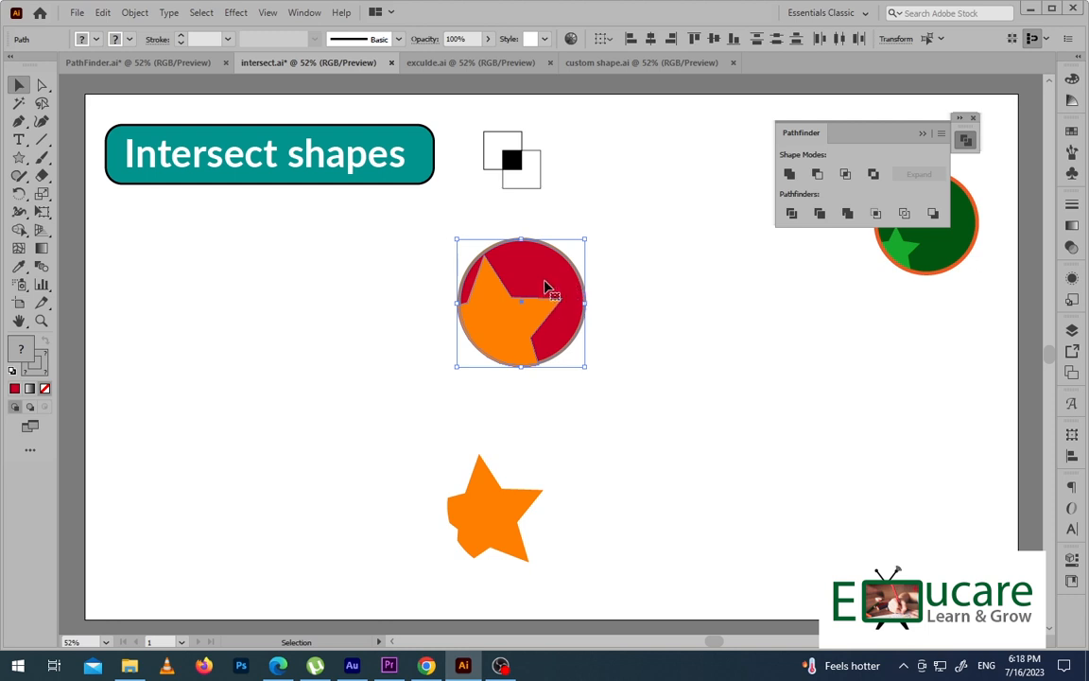
- Move the orange cut star shape to the lower right of the red circle and deselect it
{"action": "left_click_drag", "start_coordinate": [575, 433], "coordinate": [376, 617]}
{"action": "left_click_drag", "start_coordinate": [486, 535], "coordinate": [684, 457]}
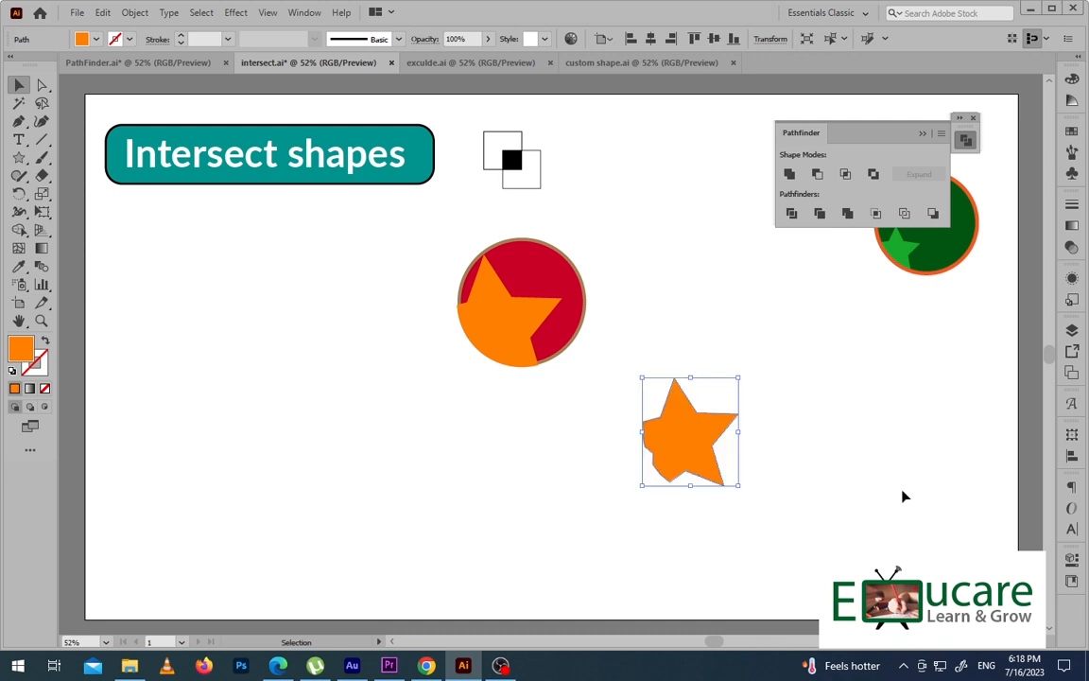
{"action": "left_click", "coordinate": [871, 466]}
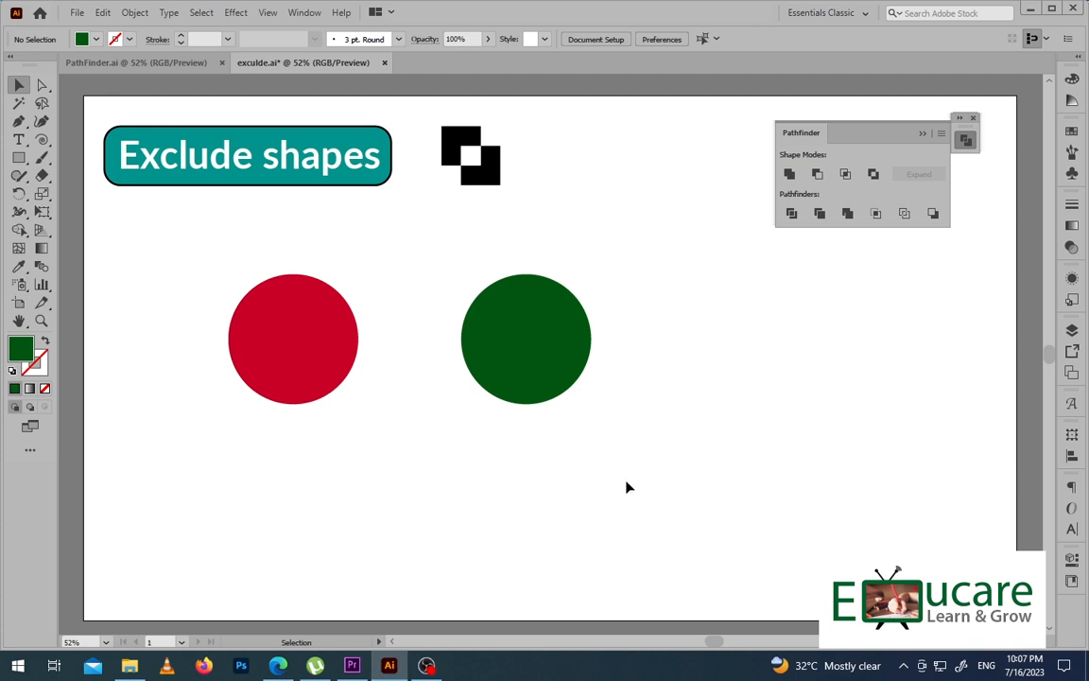
- In the Exclude shapes document, duplicate the green circle to its right, and move the original to overlap the red circle
{"action": "left_click", "coordinate": [560, 368]}
{"action": "left_click_drag", "start_coordinate": [559, 368], "coordinate": [820, 369]}
{"action": "left_click", "coordinate": [582, 452]}
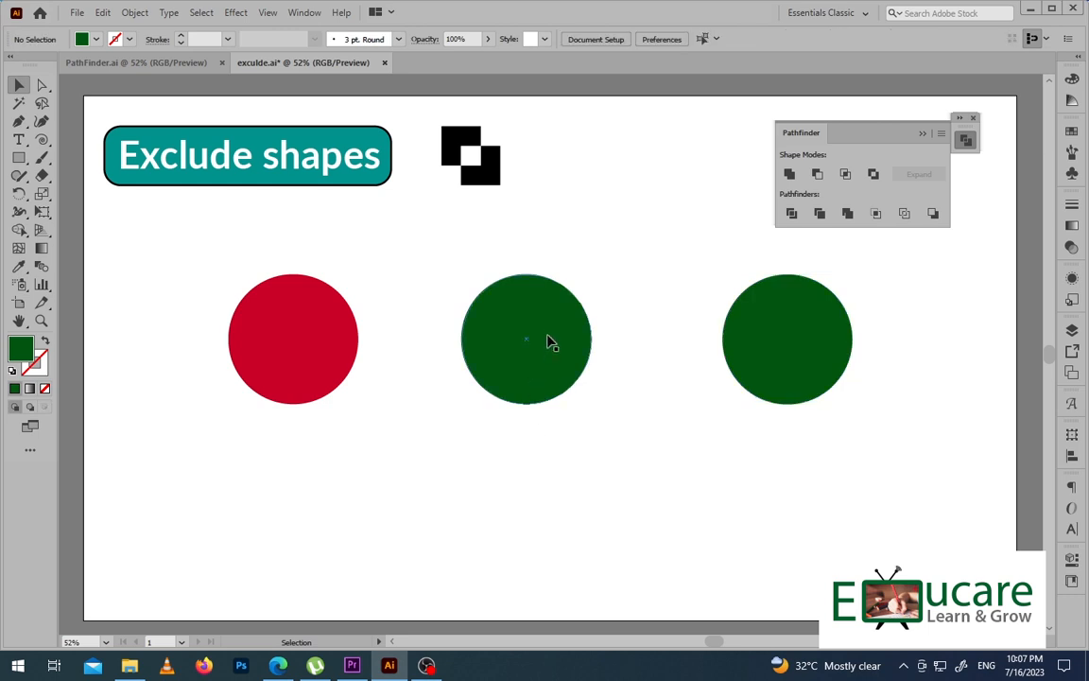
{"action": "left_click_drag", "start_coordinate": [554, 340], "coordinate": [376, 339]}
{"action": "left_click", "coordinate": [467, 294]}
- Try the Exclude shape mode on the overlapping red and green circles, and undo it
{"action": "left_click_drag", "start_coordinate": [436, 299], "coordinate": [208, 427]}
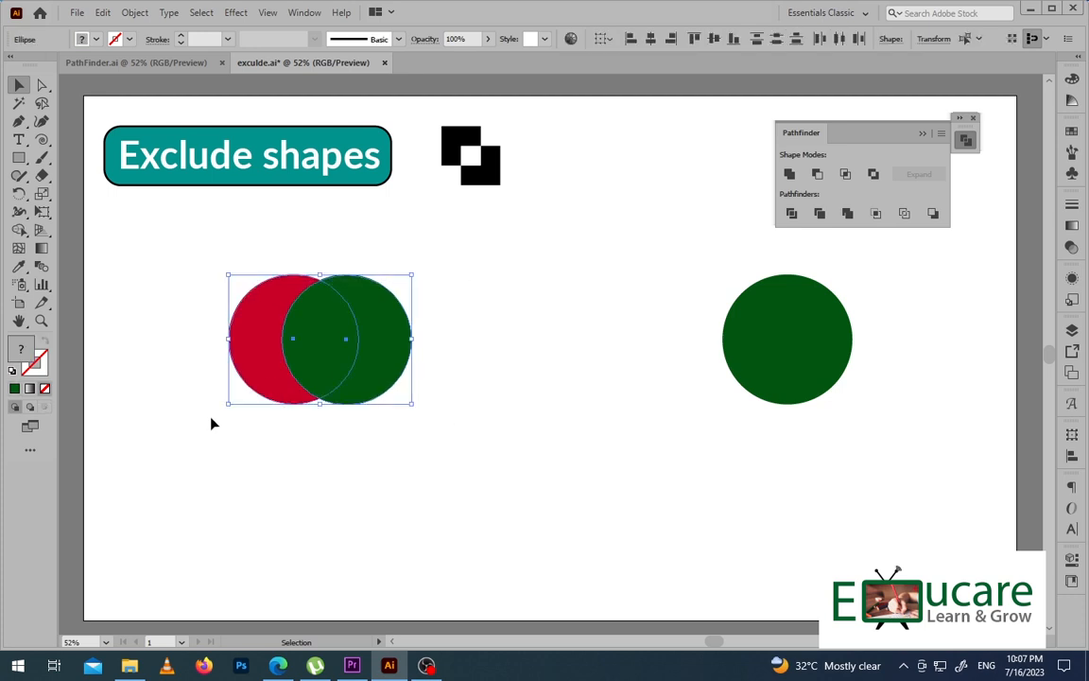
{"action": "left_click", "coordinate": [874, 174]}
{"action": "left_click", "coordinate": [425, 463]}
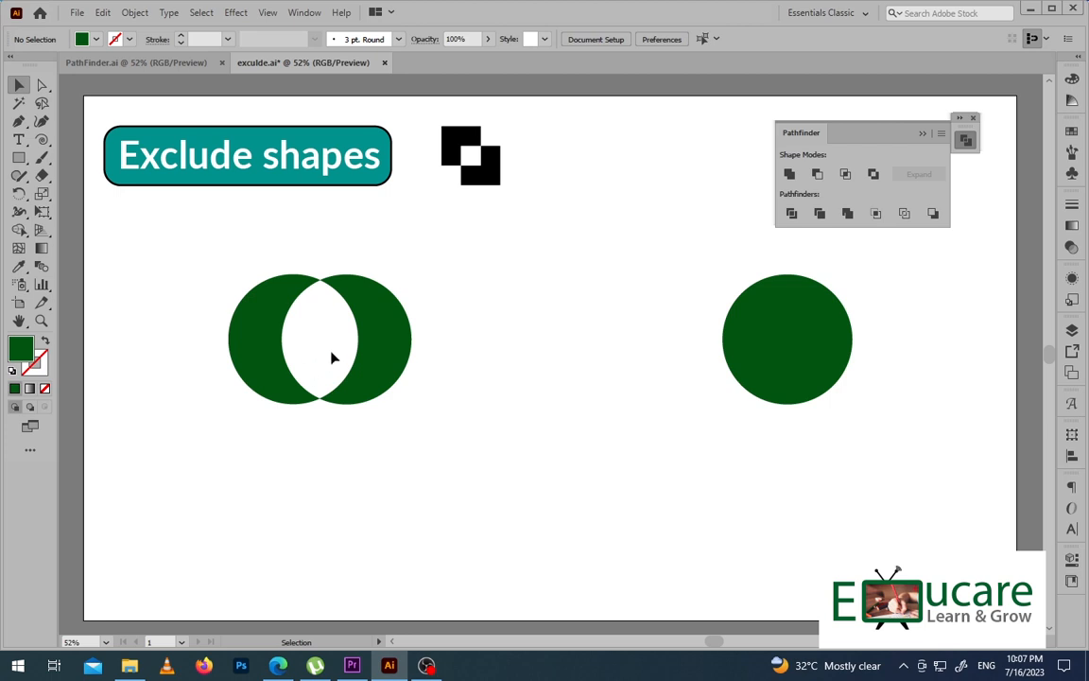
{"action": "key", "text": "a"}
{"action": "key", "text": "ctrl+z"}
- Apply the Exclude shape mode to the overlapping red and green circles and ungroup the result
{"action": "left_click", "coordinate": [353, 431]}
{"action": "left_click_drag", "start_coordinate": [482, 230], "coordinate": [202, 459]}
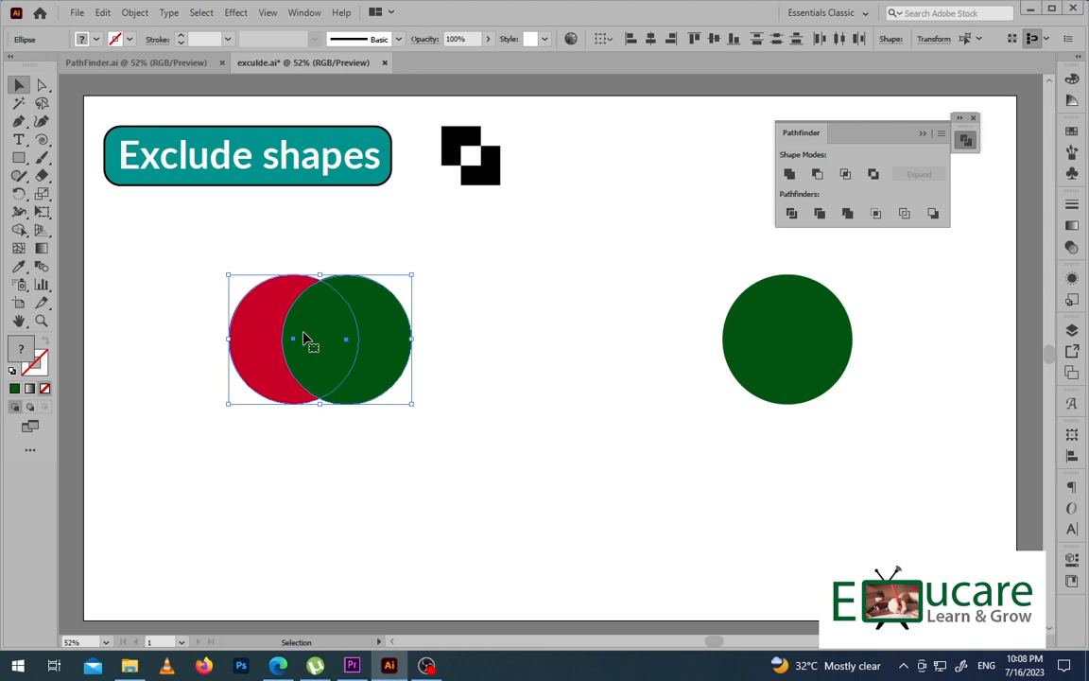
{"action": "left_click", "coordinate": [874, 174]}
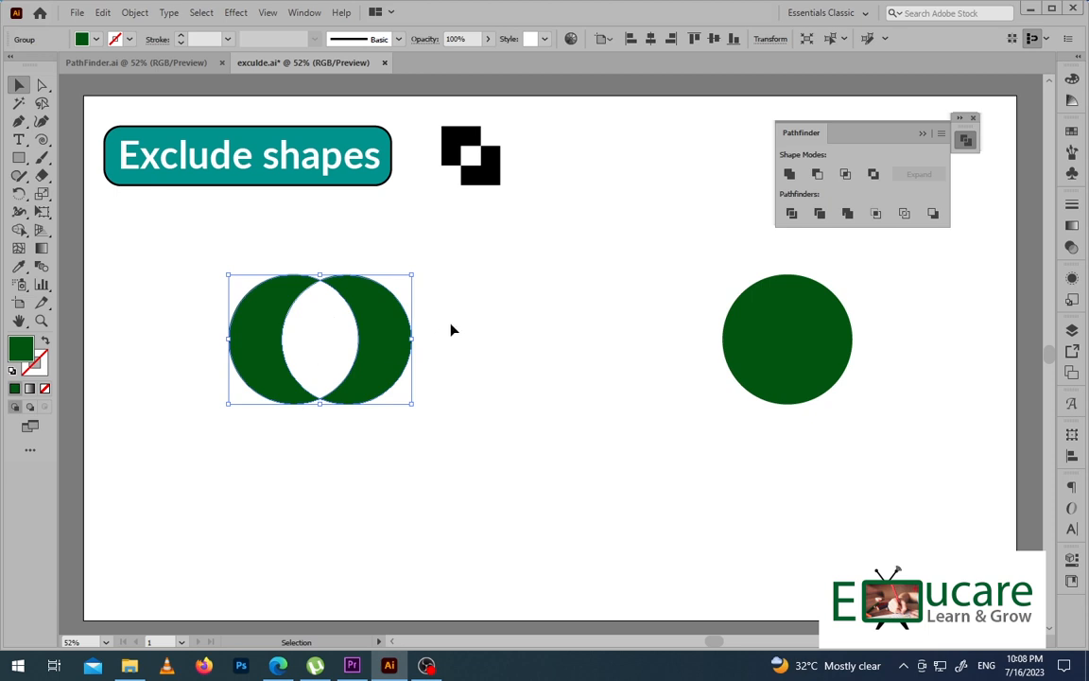
{"action": "right_click", "coordinate": [388, 329]}
{"action": "left_click", "coordinate": [420, 448]}
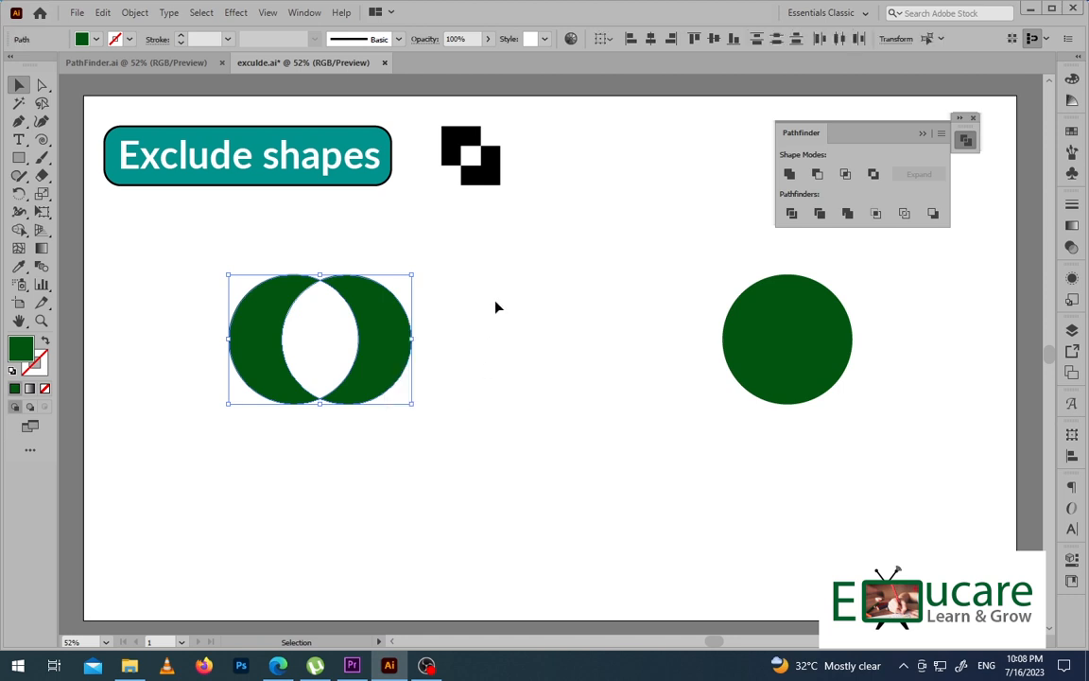
- Separate the two green crescents by moving one to the right and the other to the left
{"action": "left_click", "coordinate": [496, 306]}
{"action": "left_click_drag", "start_coordinate": [396, 324], "coordinate": [527, 323]}
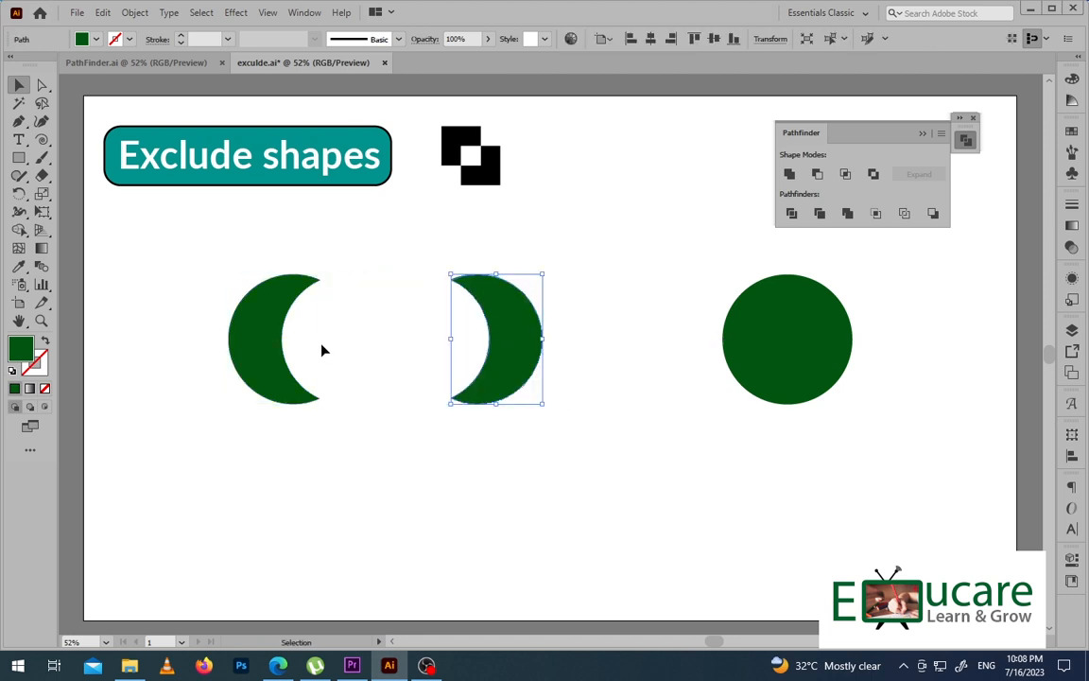
{"action": "left_click_drag", "start_coordinate": [279, 345], "coordinate": [229, 345]}
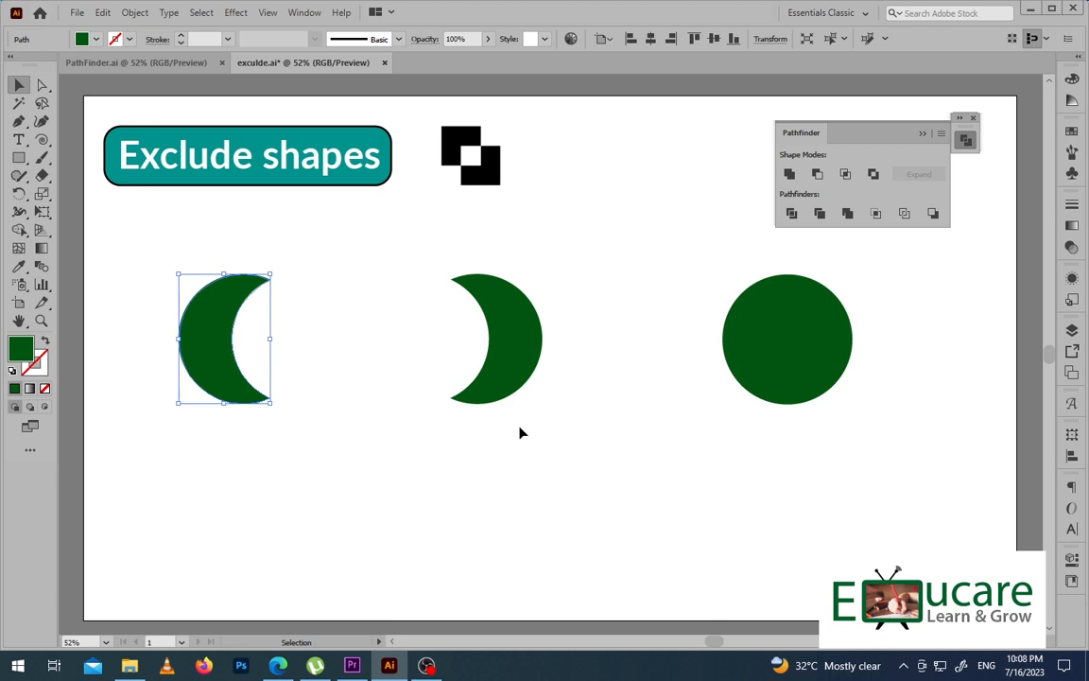
- Delete both green crescents
{"action": "left_click_drag", "start_coordinate": [558, 421], "coordinate": [214, 333]}
{"action": "key", "text": "Delete"}
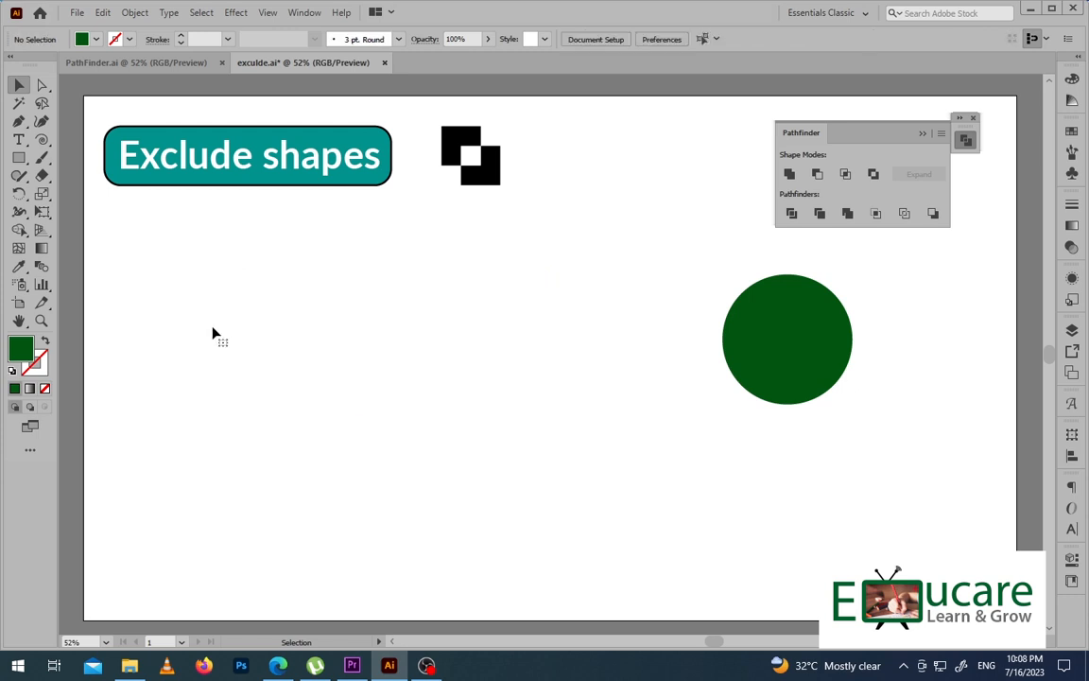
- Move the remaining green circle to the left half of the artboard and enlarge it proportionally to nearly twice its size
{"action": "left_click_drag", "start_coordinate": [826, 329], "coordinate": [332, 320]}
{"action": "left_click_drag", "start_coordinate": [364, 399], "coordinate": [520, 493]}
{"action": "right_click", "coordinate": [43, 139]}
{"action": "left_click", "coordinate": [388, 300]}
{"action": "left_click", "coordinate": [502, 341]}
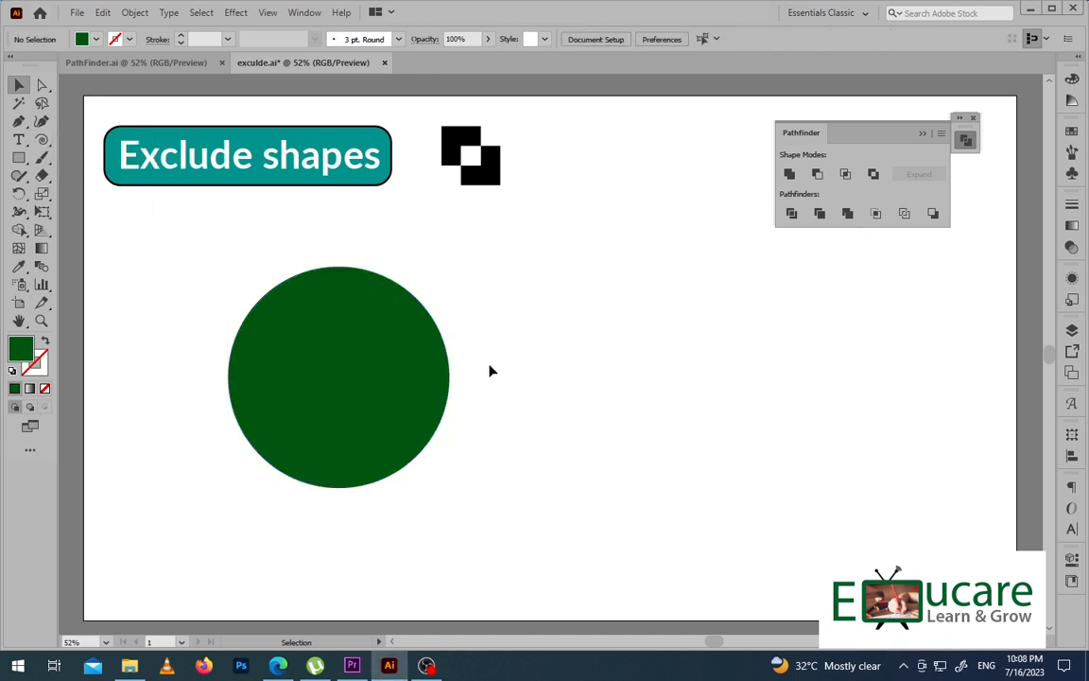
- Draw a spiral with the Spiral tool and position it over the right part of the green circle, extending past its edge
{"action": "left_click", "coordinate": [402, 354]}
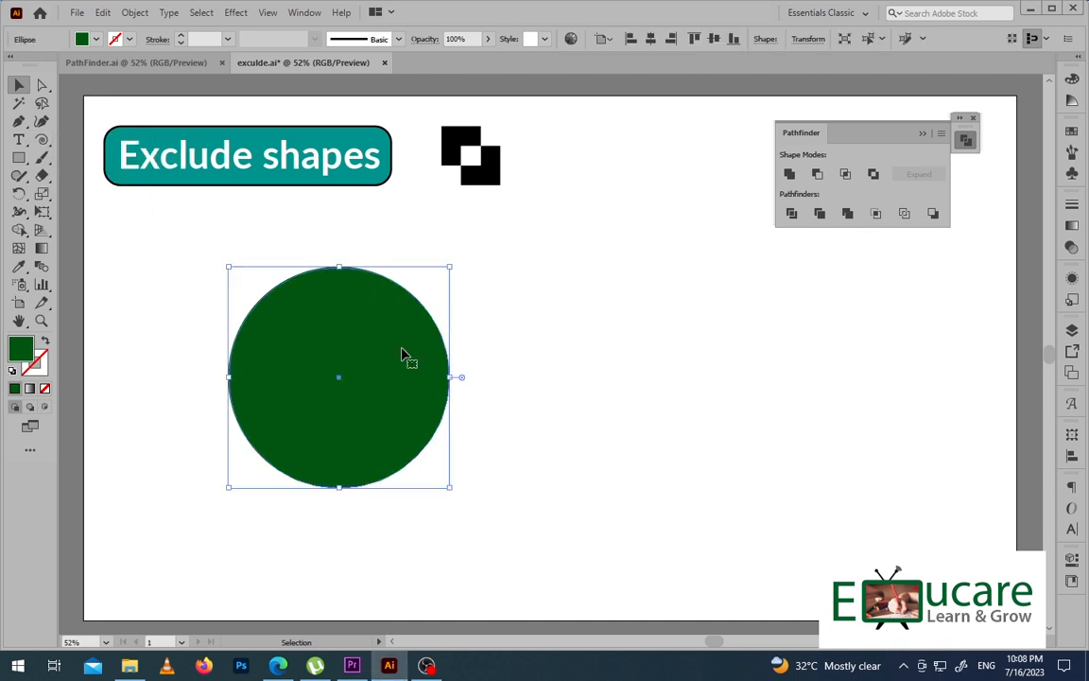
{"action": "right_click", "coordinate": [41, 139]}
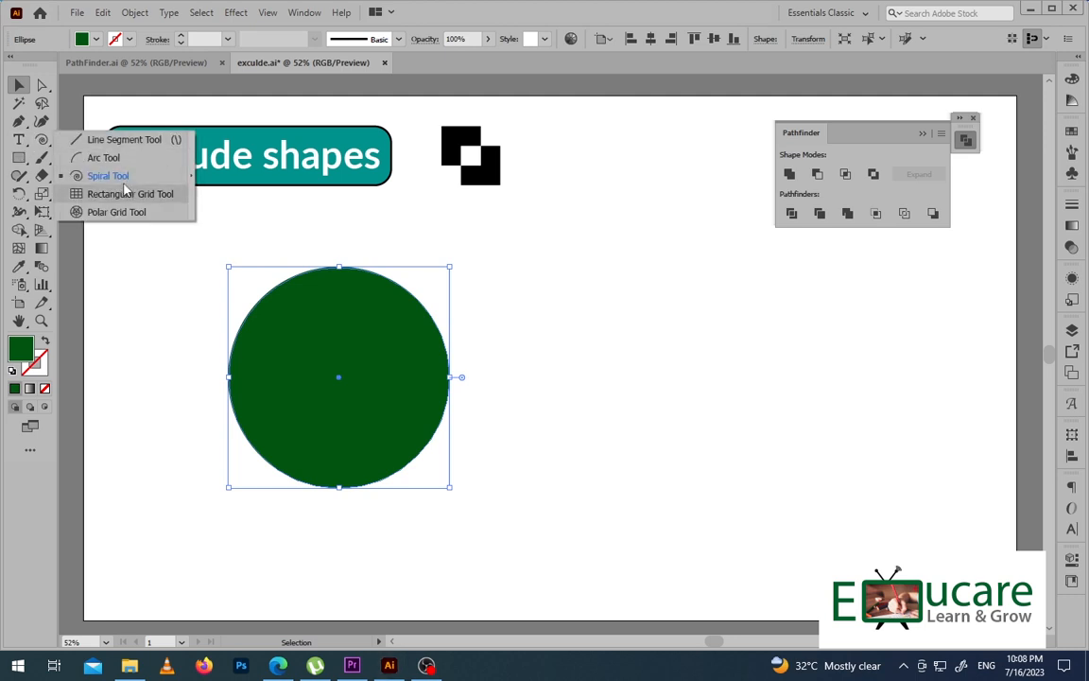
{"action": "left_click", "coordinate": [111, 176]}
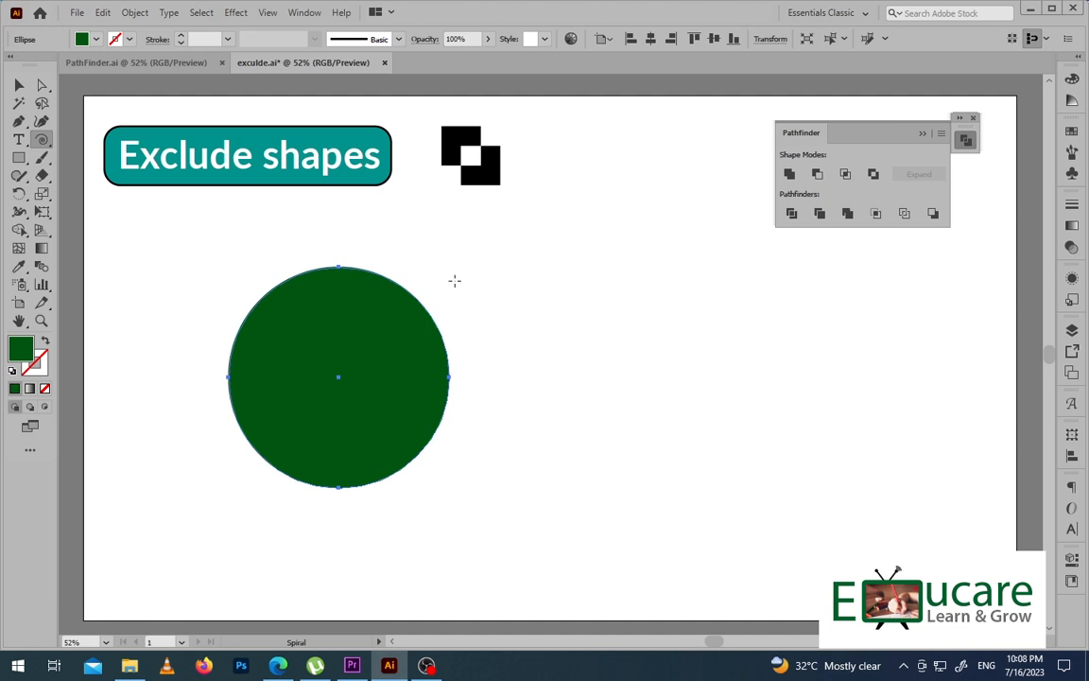
{"action": "left_click_drag", "start_coordinate": [507, 321], "coordinate": [414, 371]}
{"action": "left_click", "coordinate": [19, 85]}
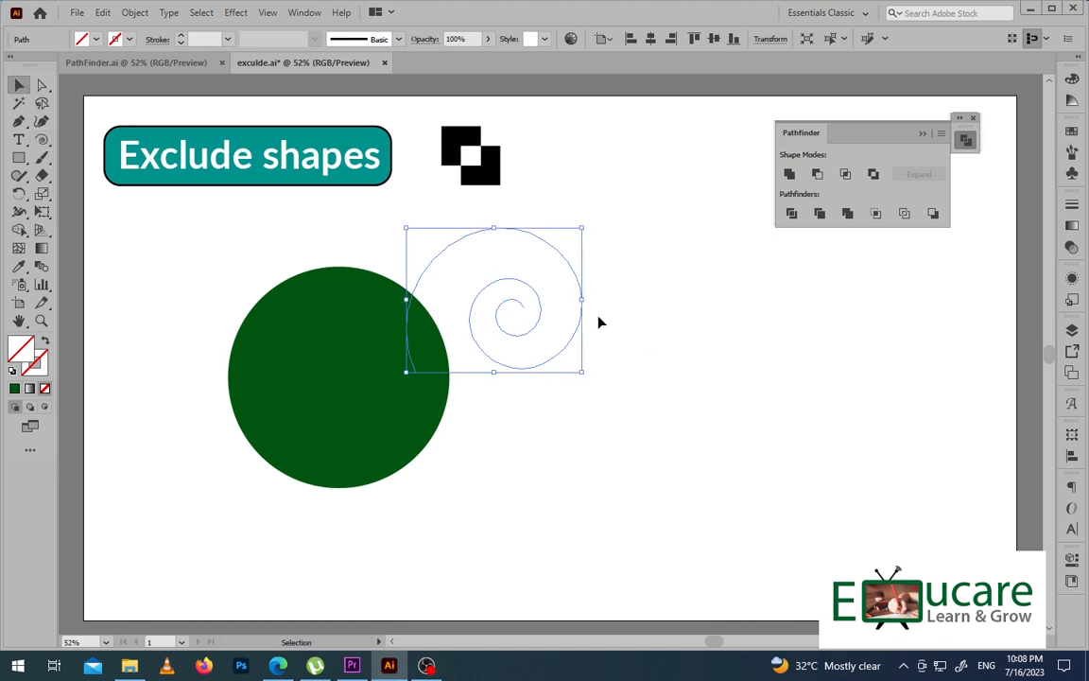
{"action": "left_click_drag", "start_coordinate": [582, 319], "coordinate": [478, 375]}
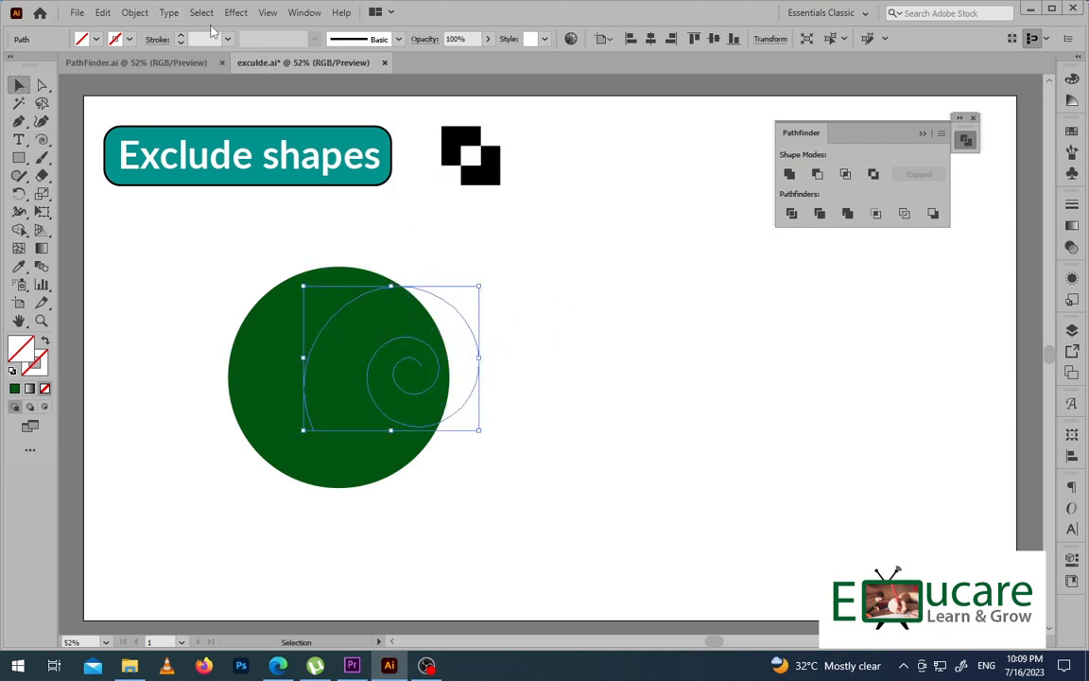
- Set the spiral's stroke weight to 20 pt
{"action": "left_click", "coordinate": [228, 38]}
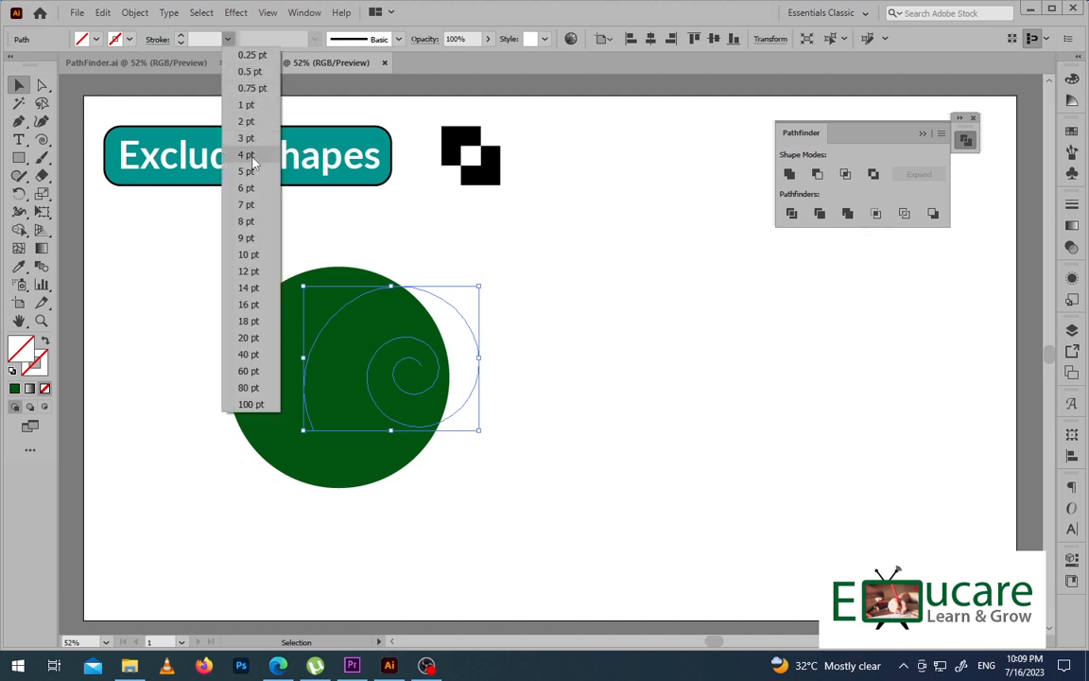
{"action": "left_click", "coordinate": [248, 321]}
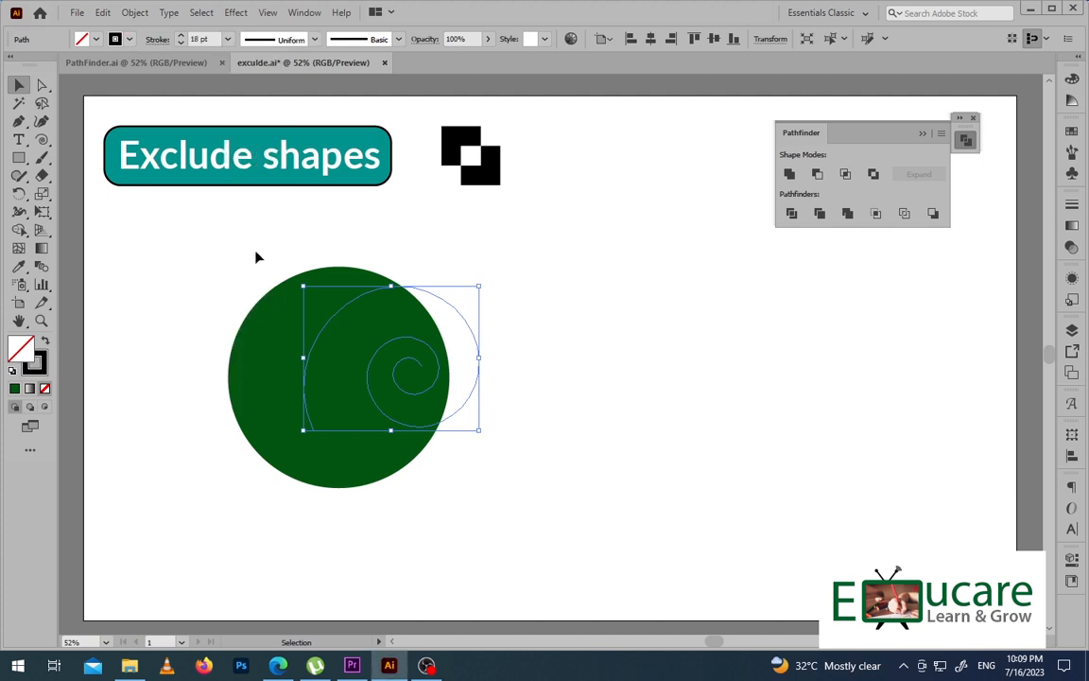
{"action": "left_click", "coordinate": [228, 39]}
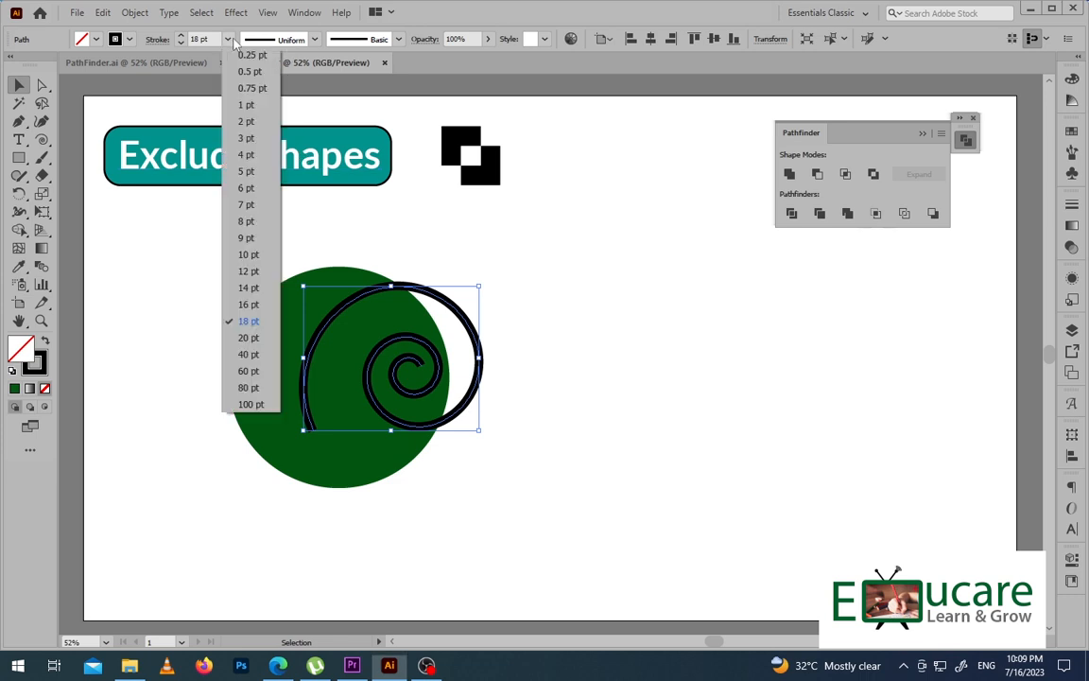
{"action": "left_click", "coordinate": [247, 337]}
{"action": "left_click", "coordinate": [573, 326]}
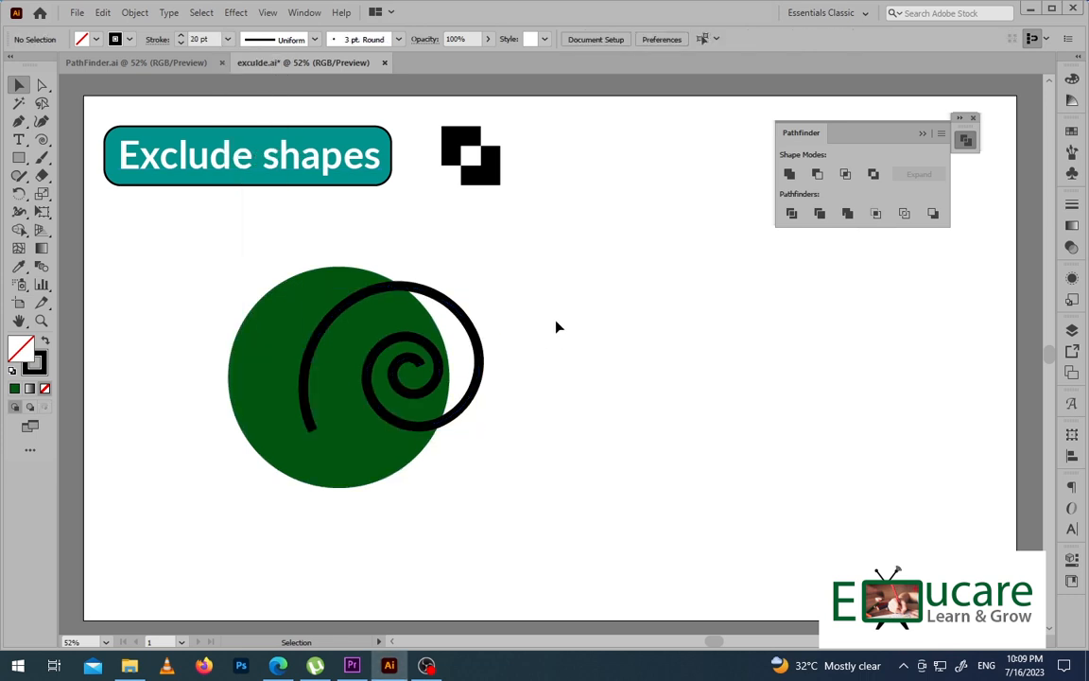
- Try the Exclude shape mode on the green circle and the unexpanded spiral, and undo it
{"action": "left_click_drag", "start_coordinate": [564, 273], "coordinate": [345, 443]}
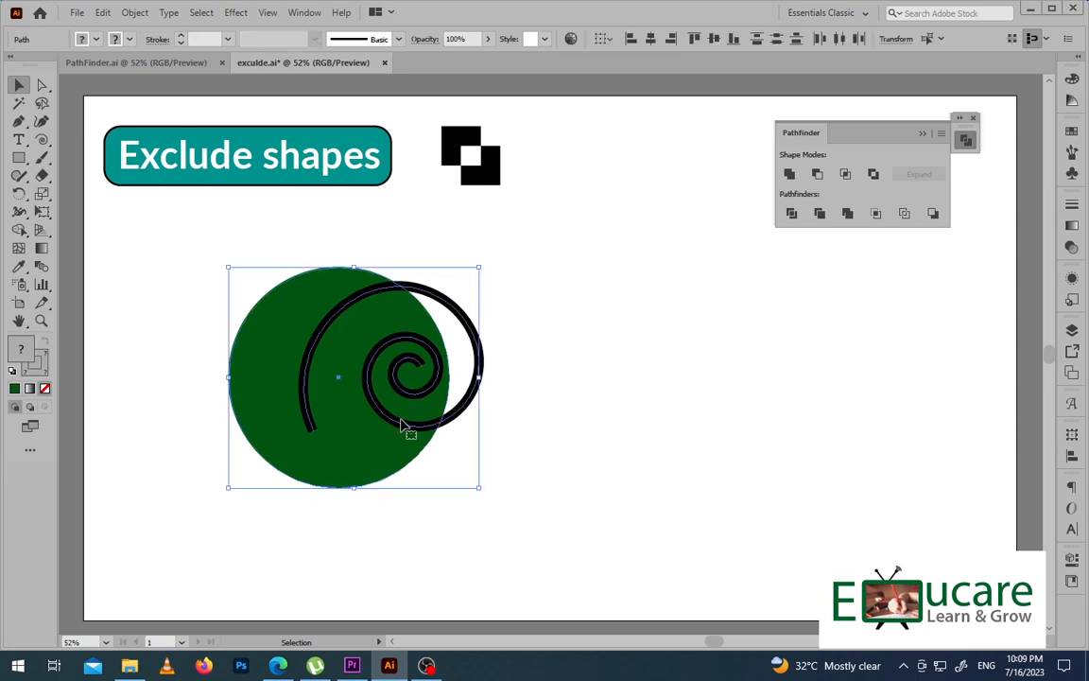
{"action": "left_click", "coordinate": [874, 175]}
{"action": "key", "text": "ctrl+z"}
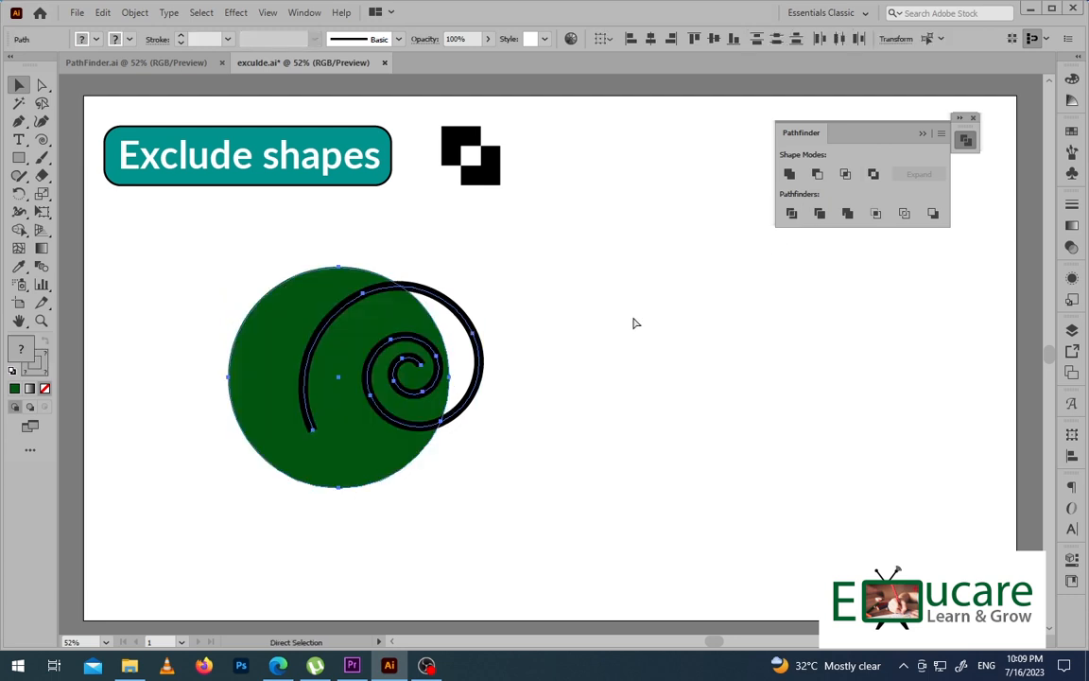
{"action": "left_click", "coordinate": [606, 327]}
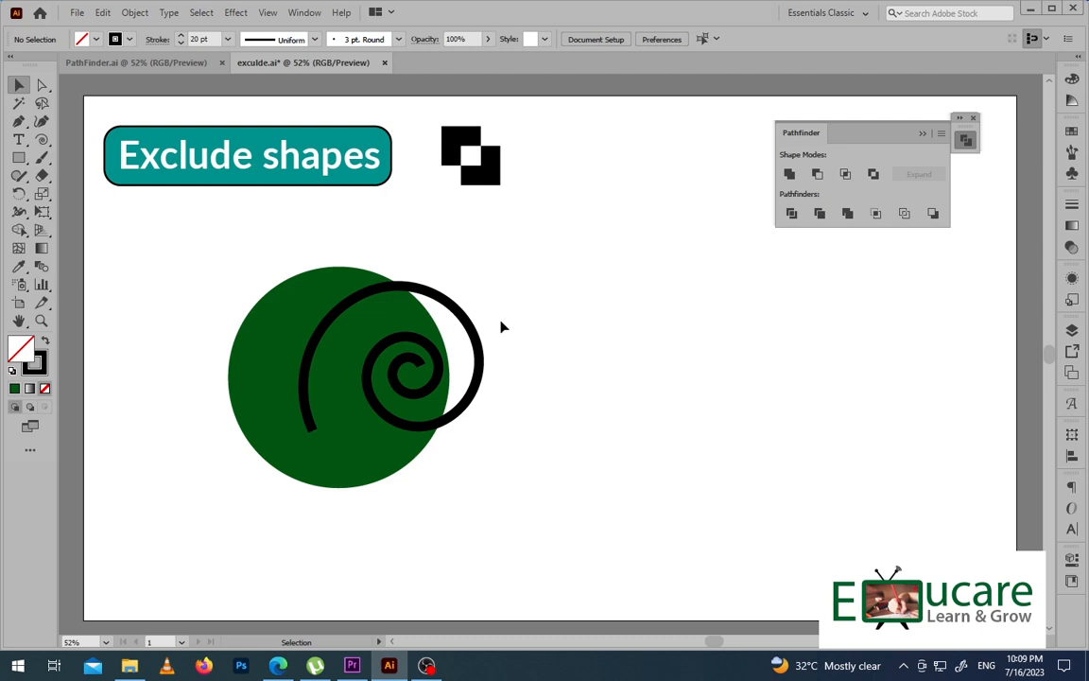
- Expand the spiral's fill and stroke into a filled shape
{"action": "left_click", "coordinate": [472, 331]}
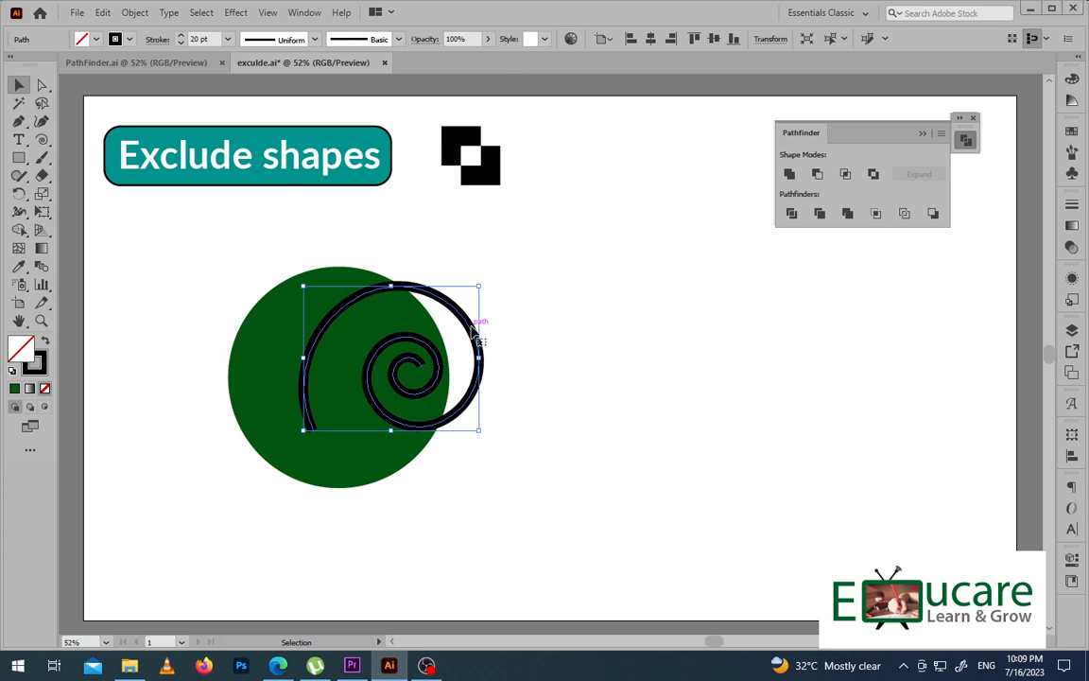
{"action": "left_click", "coordinate": [133, 12]}
{"action": "left_click", "coordinate": [164, 194]}
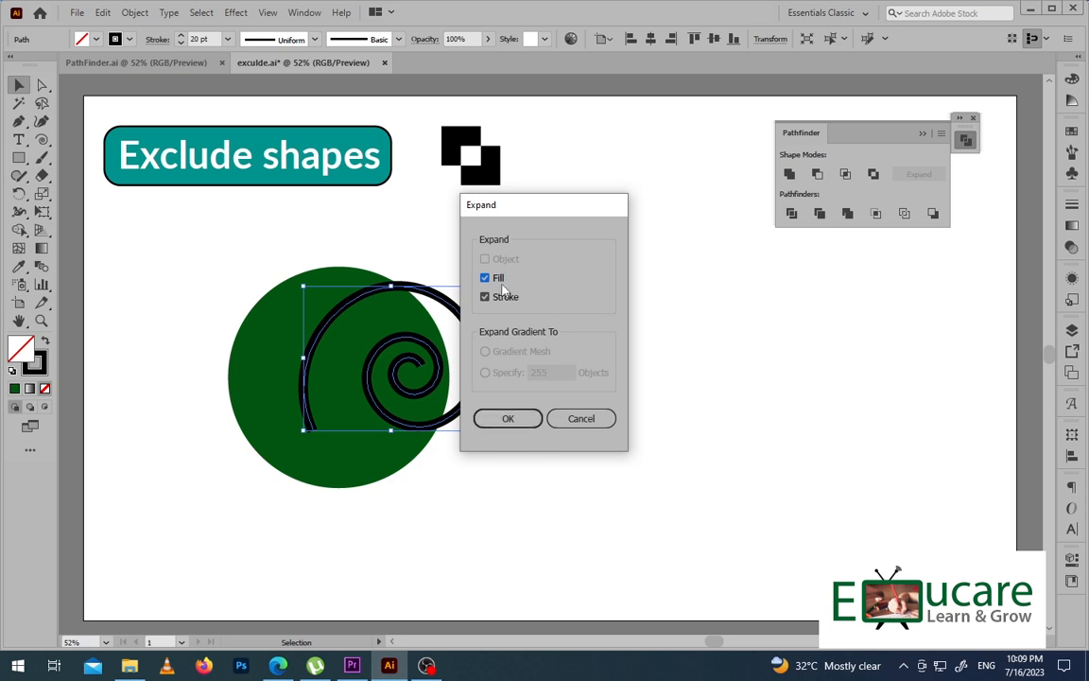
{"action": "left_click", "coordinate": [507, 418]}
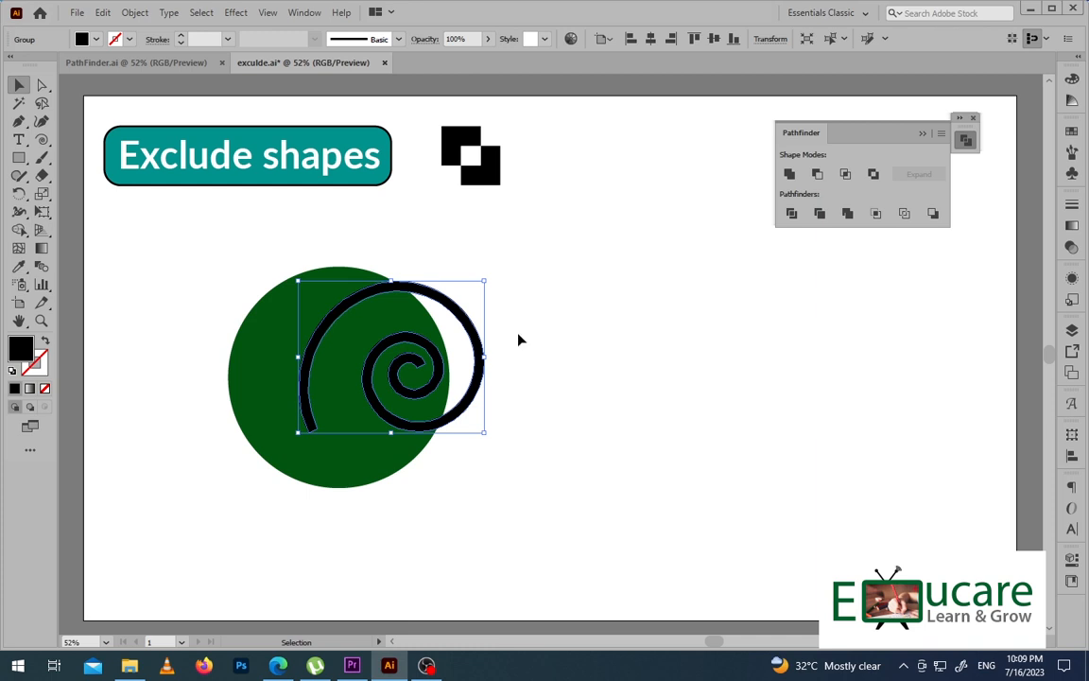
- Apply the Exclude shape mode to the green circle and the expanded spiral
{"action": "left_click_drag", "start_coordinate": [525, 294], "coordinate": [365, 426]}
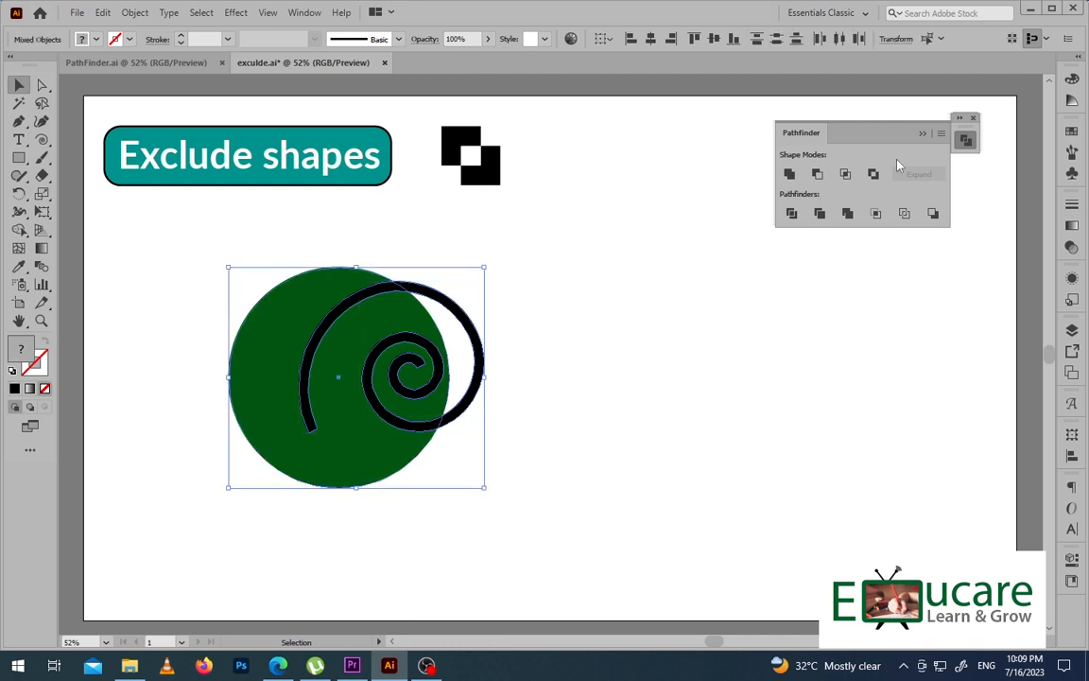
{"action": "left_click", "coordinate": [873, 175]}
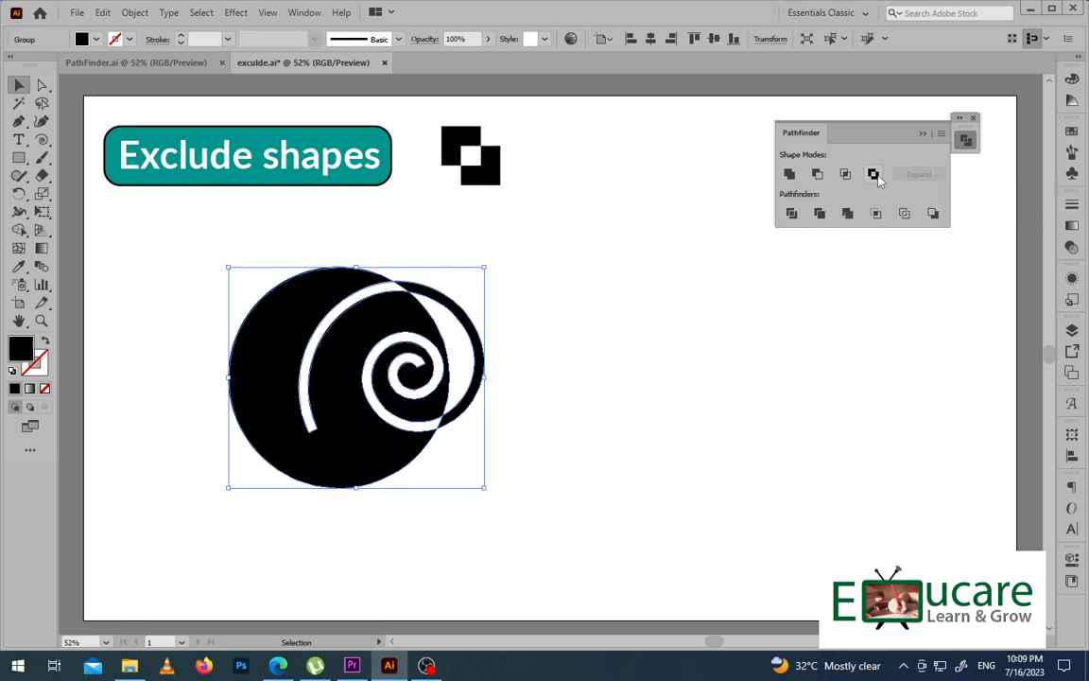
{"action": "left_click", "coordinate": [673, 357]}
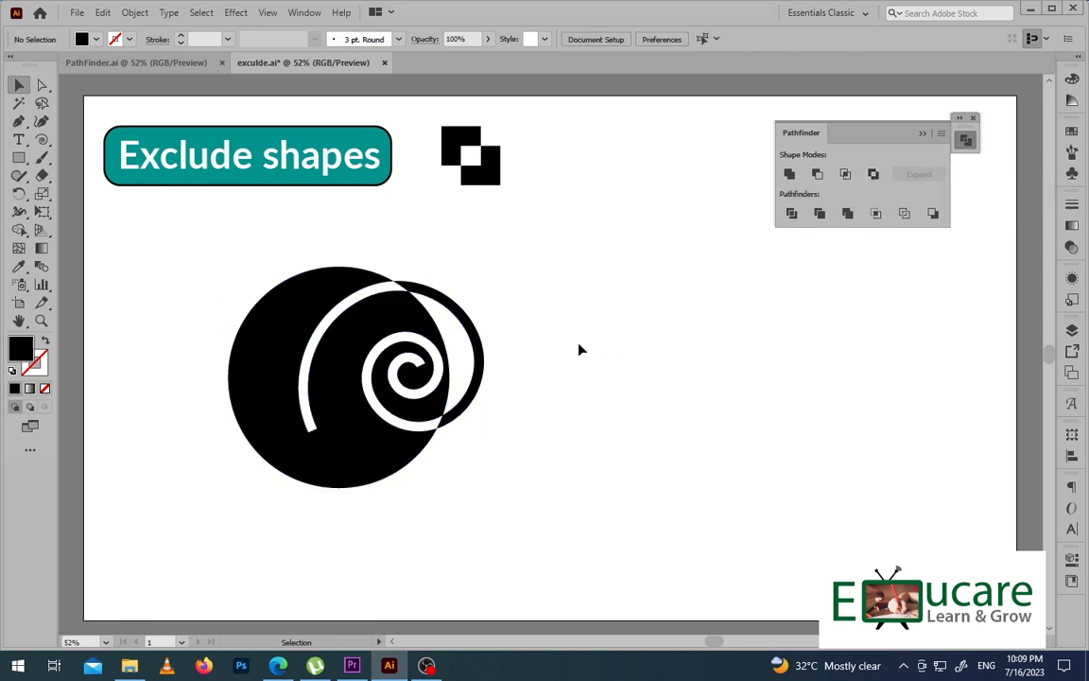
- Ungroup the excluded circle-and-spiral shape
{"action": "left_click", "coordinate": [388, 384]}
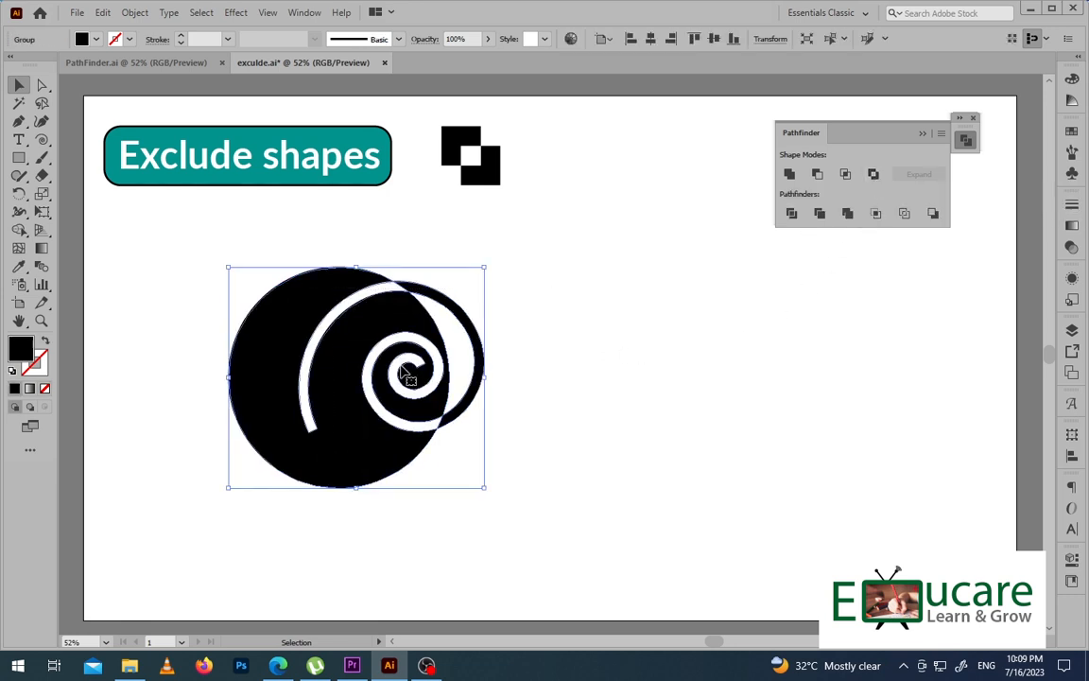
{"action": "right_click", "coordinate": [413, 357]}
{"action": "left_click", "coordinate": [461, 481]}
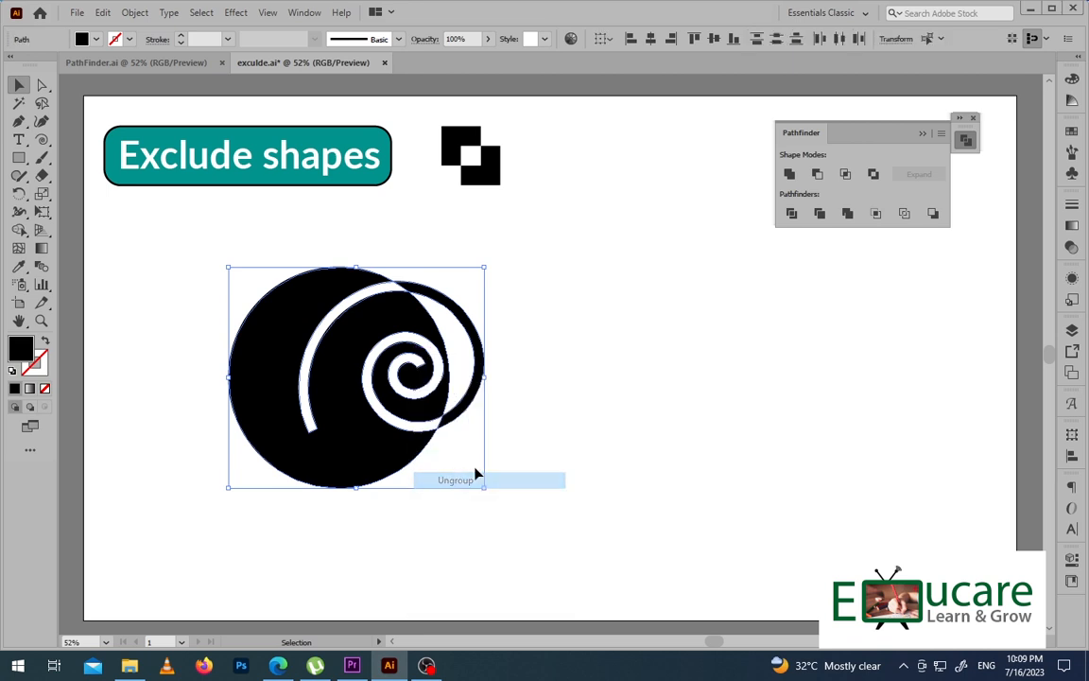
- Move the crescent piece away from the circle and delete it
{"action": "left_click", "coordinate": [491, 388]}
{"action": "left_click_drag", "start_coordinate": [482, 374], "coordinate": [781, 393]}
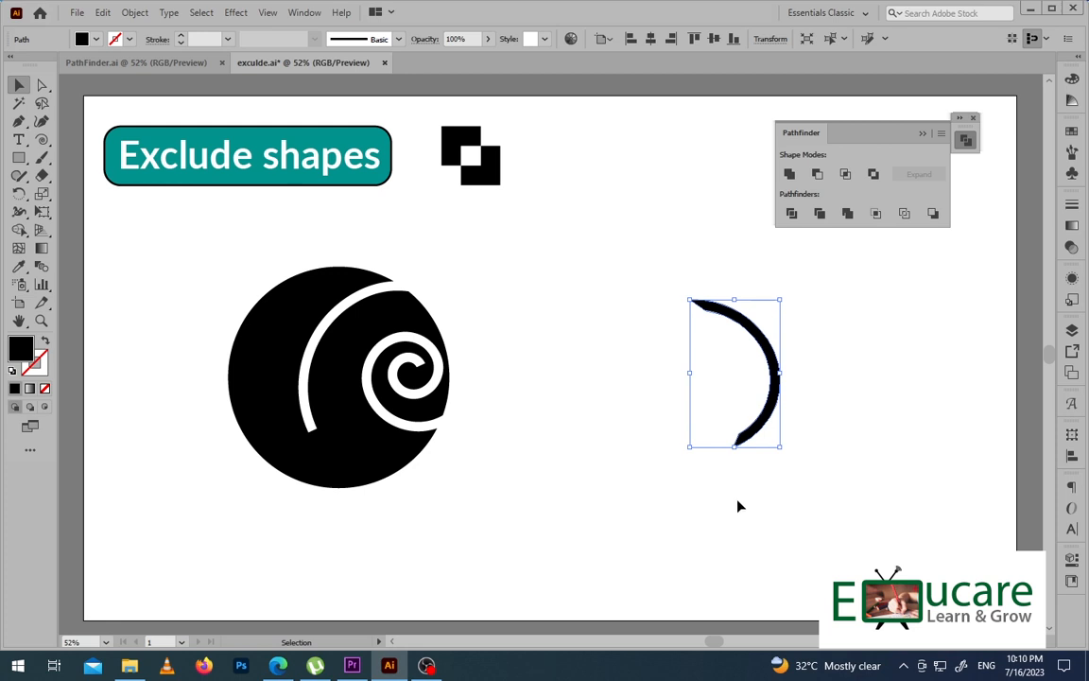
{"action": "key", "text": "Delete"}
- Change the fill of the remaining circle with the spiral cutout to bright green
{"action": "left_click_drag", "start_coordinate": [521, 269], "coordinate": [231, 473]}
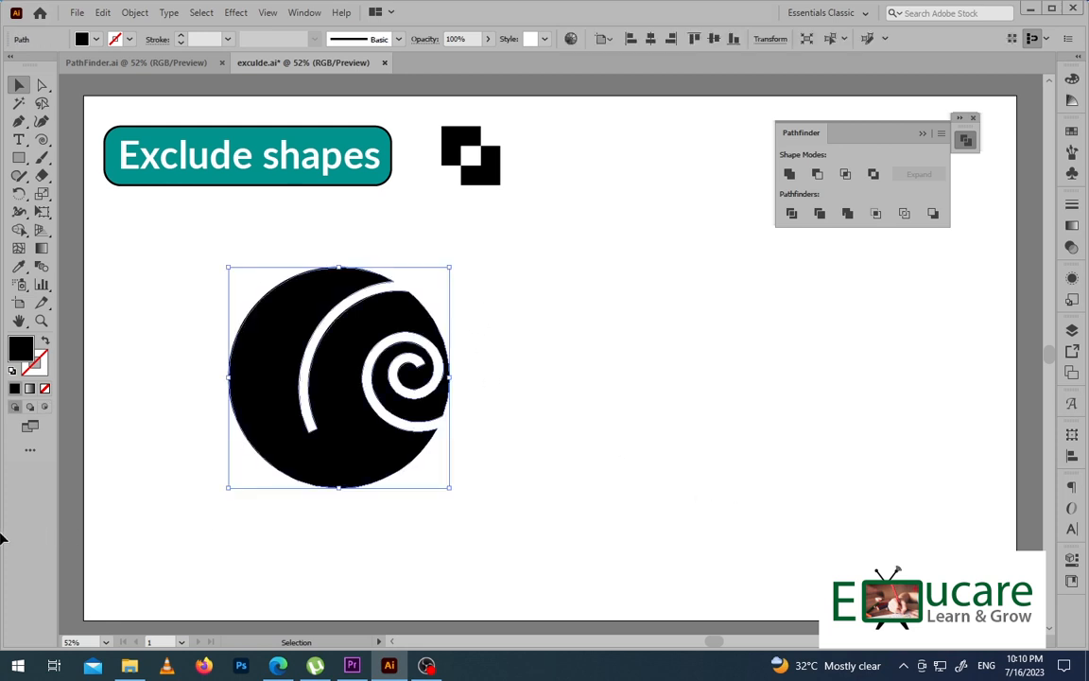
{"action": "double_click", "coordinate": [21, 348]}
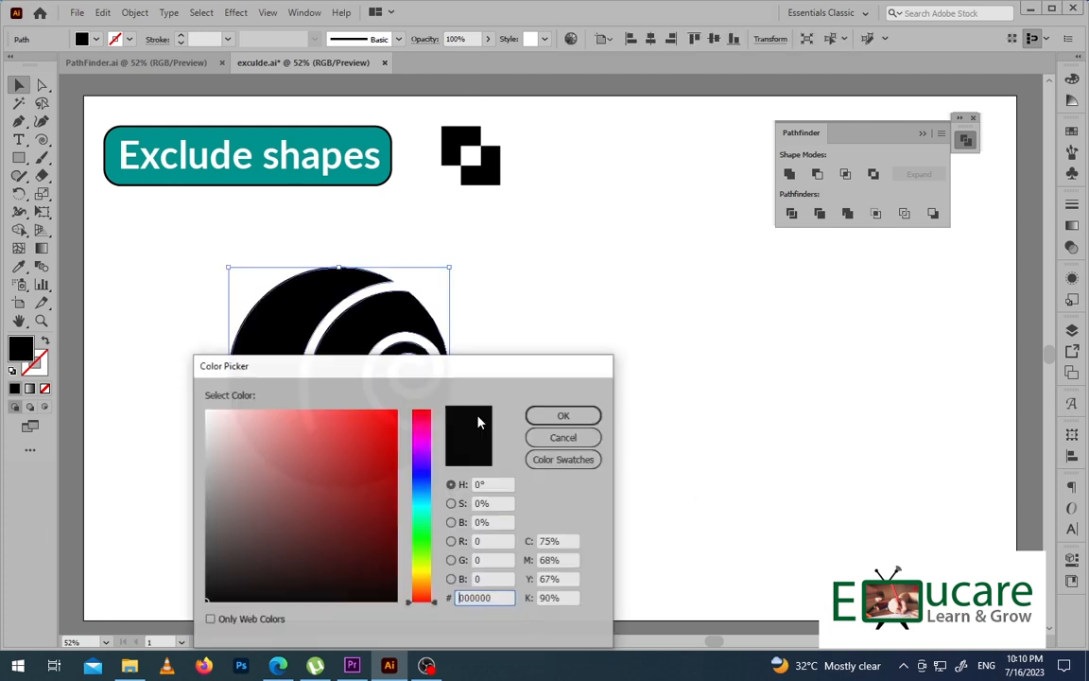
{"action": "left_click", "coordinate": [420, 526]}
{"action": "left_click", "coordinate": [395, 447]}
{"action": "left_click", "coordinate": [564, 393]}
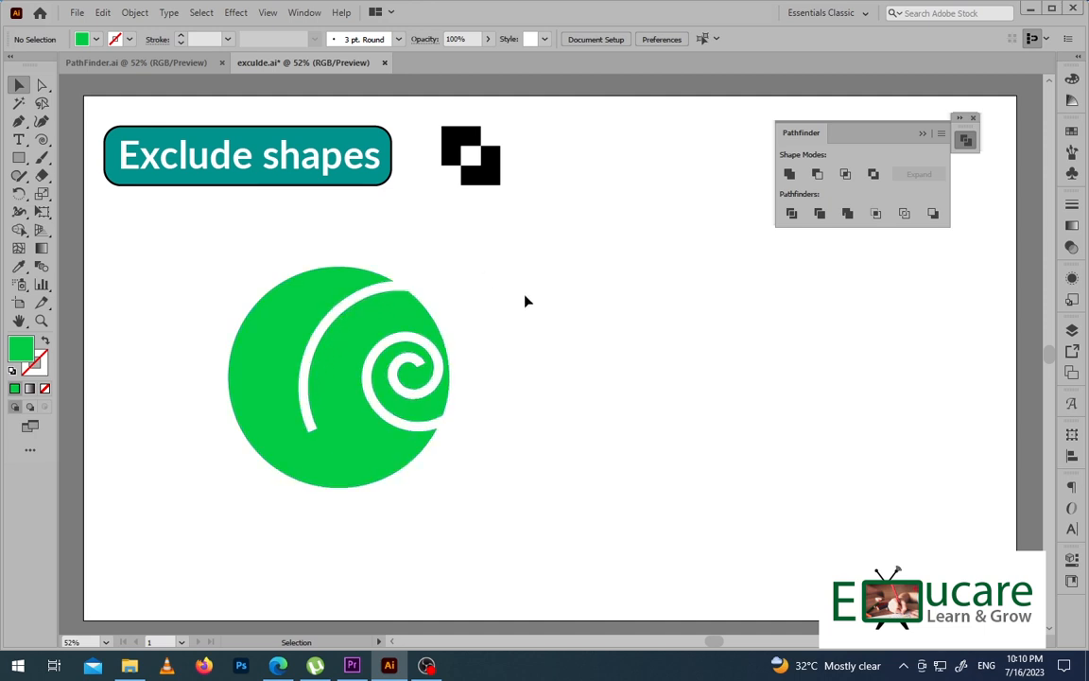
- Give the green circle with the spiral cutout a red stroke of 7 pt
{"action": "left_click", "coordinate": [292, 467]}
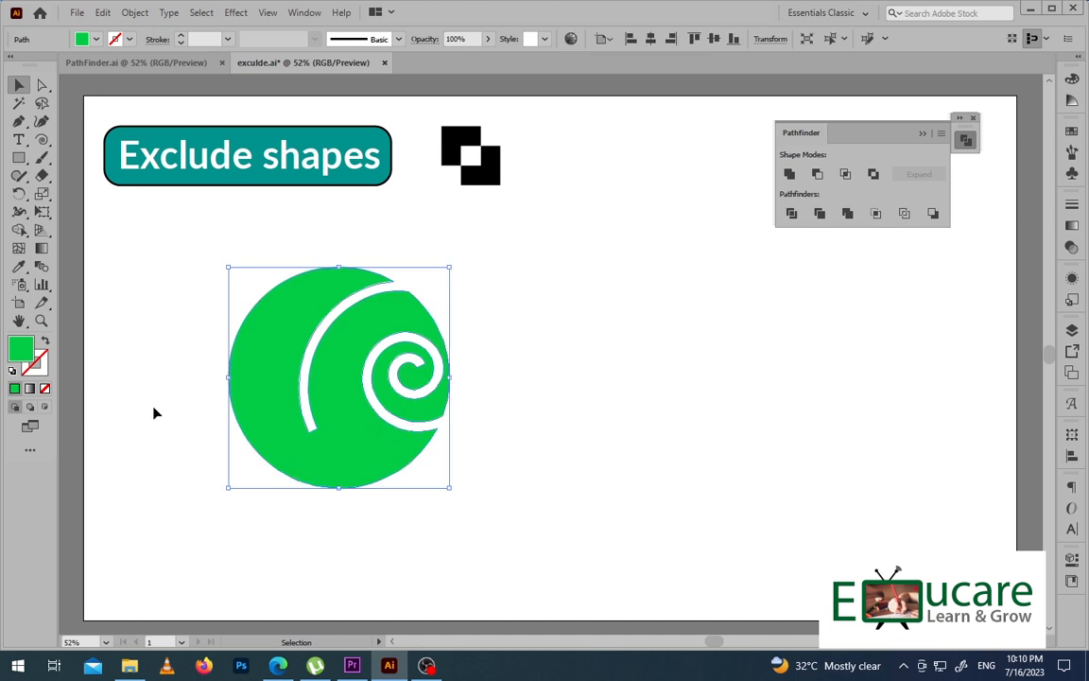
{"action": "left_click", "coordinate": [115, 39]}
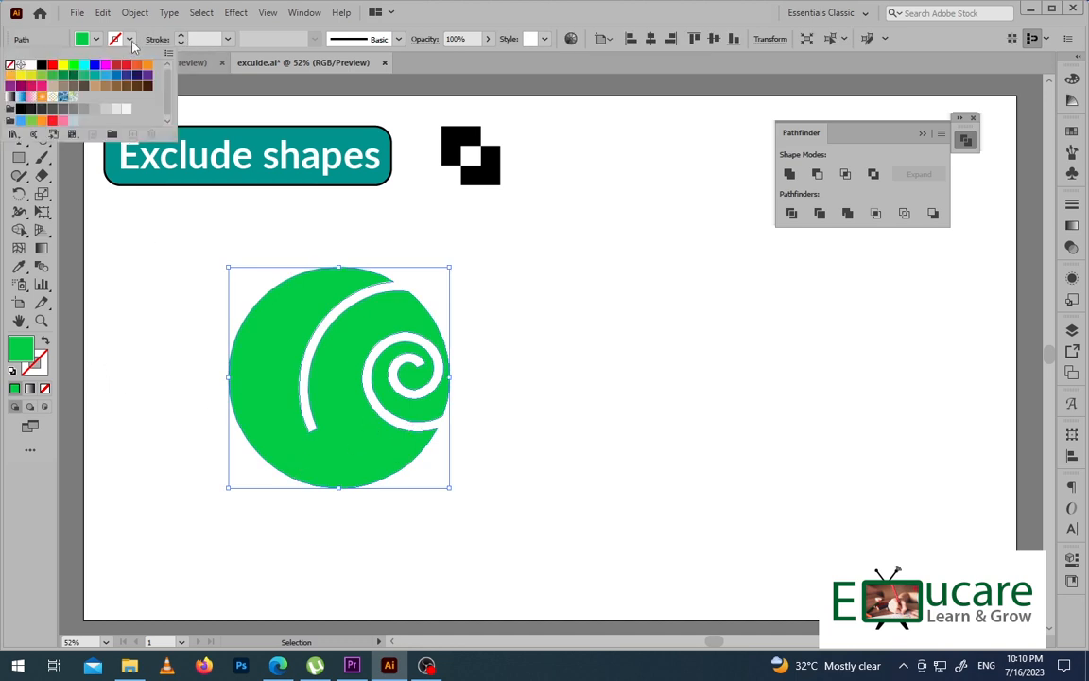
{"action": "left_click", "coordinate": [128, 66]}
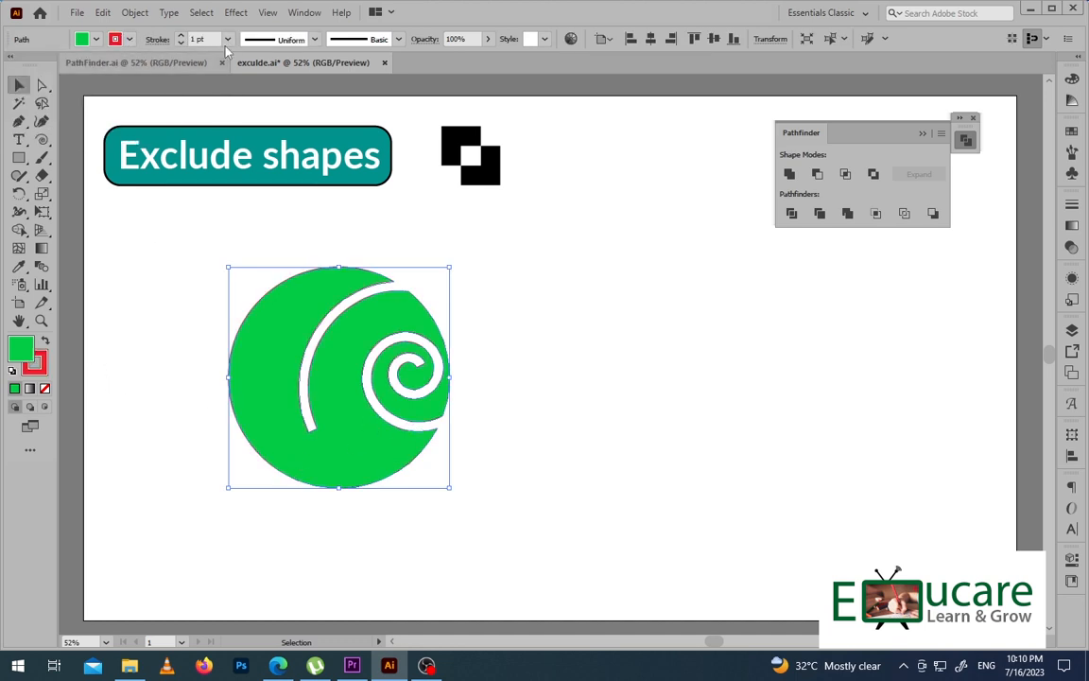
{"action": "left_click", "coordinate": [228, 38]}
{"action": "left_click", "coordinate": [244, 204]}
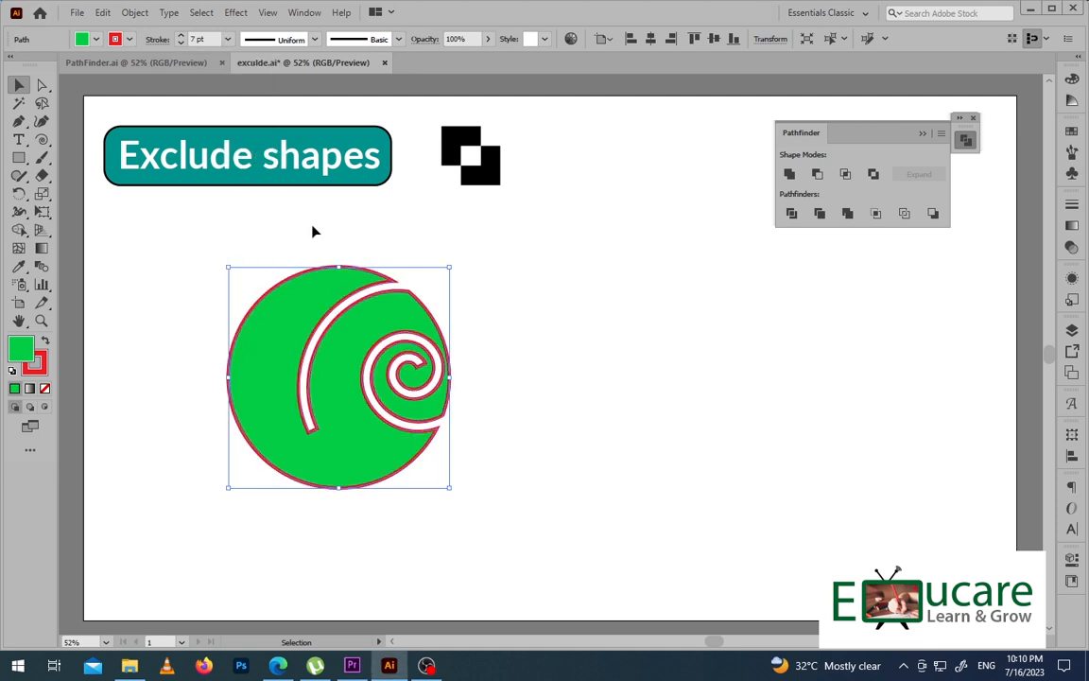
{"action": "left_click", "coordinate": [553, 299]}
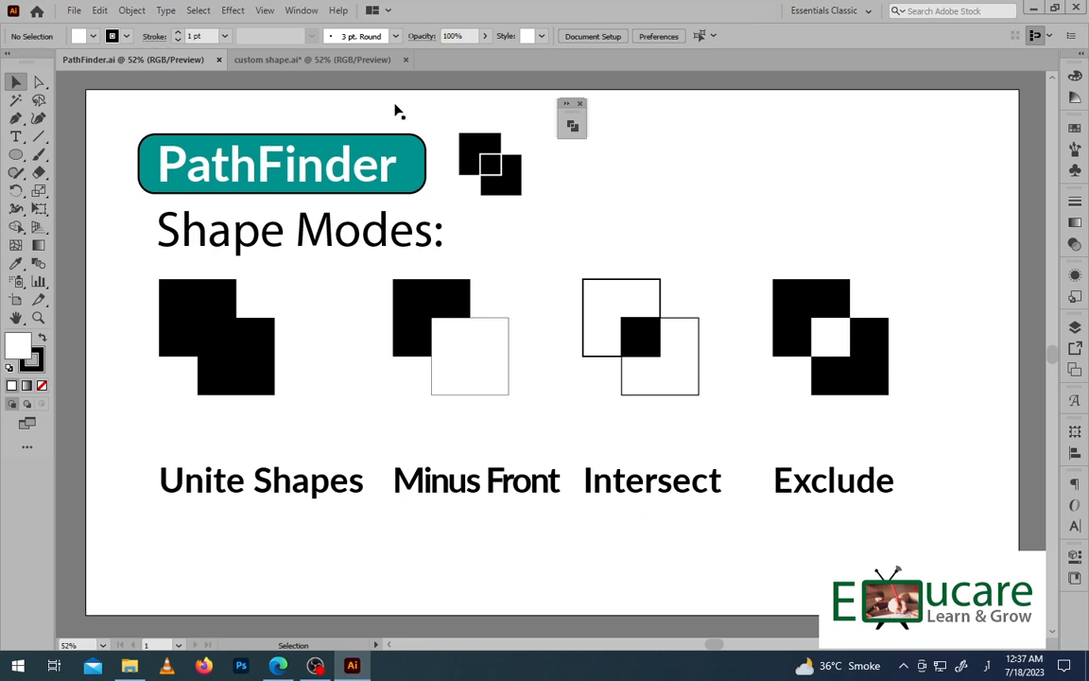
- Switch to the custom shape.ai document and draw a tall, narrow brown ellipse below the Custom shapes title
{"action": "left_click", "coordinate": [312, 59]}
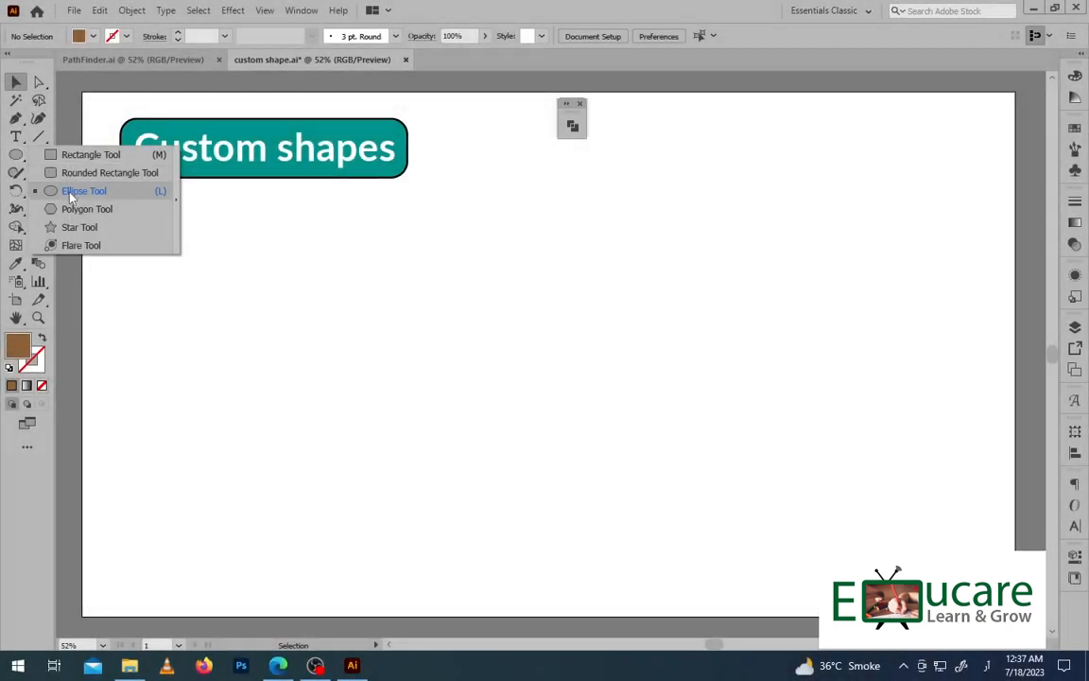
{"action": "left_click", "coordinate": [83, 190]}
{"action": "left_click_drag", "start_coordinate": [251, 246], "coordinate": [316, 411]}
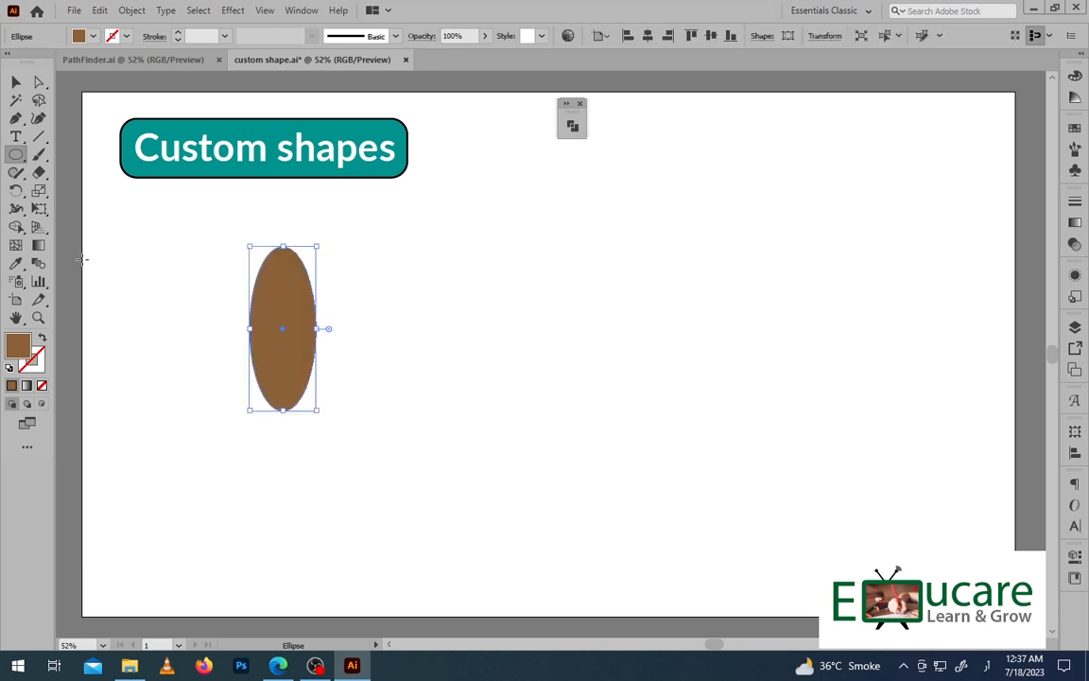
- Convert the ellipse's top and bottom anchor points to corners to form a pointed petal
{"action": "left_click", "coordinate": [39, 82]}
{"action": "left_click_drag", "start_coordinate": [261, 229], "coordinate": [310, 269]}
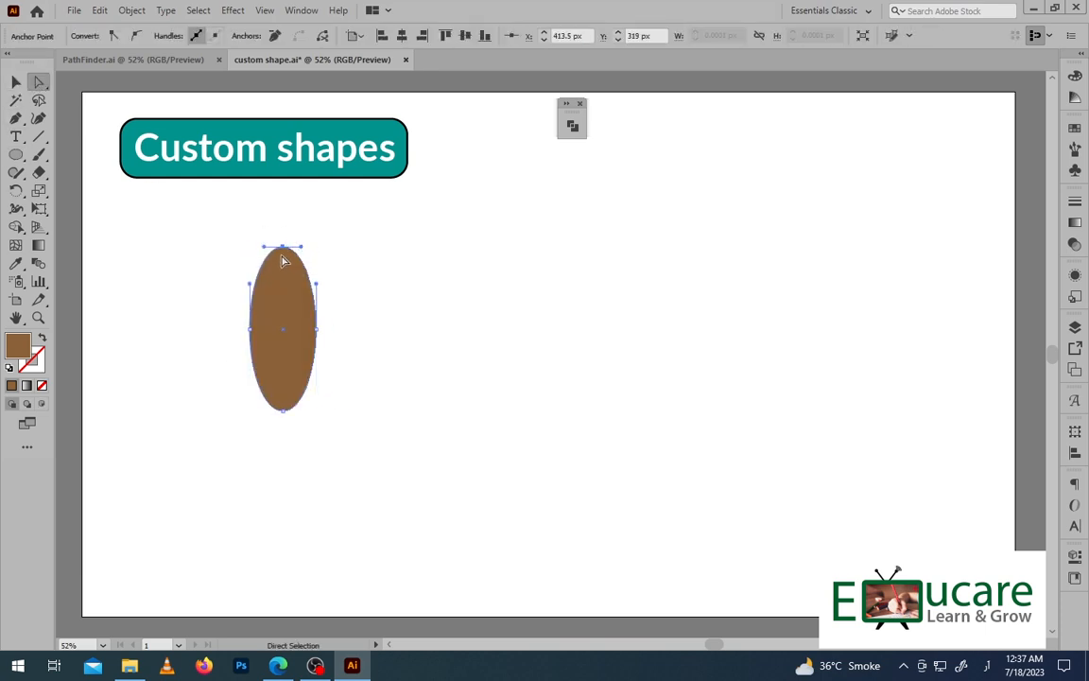
{"action": "left_click", "coordinate": [112, 36]}
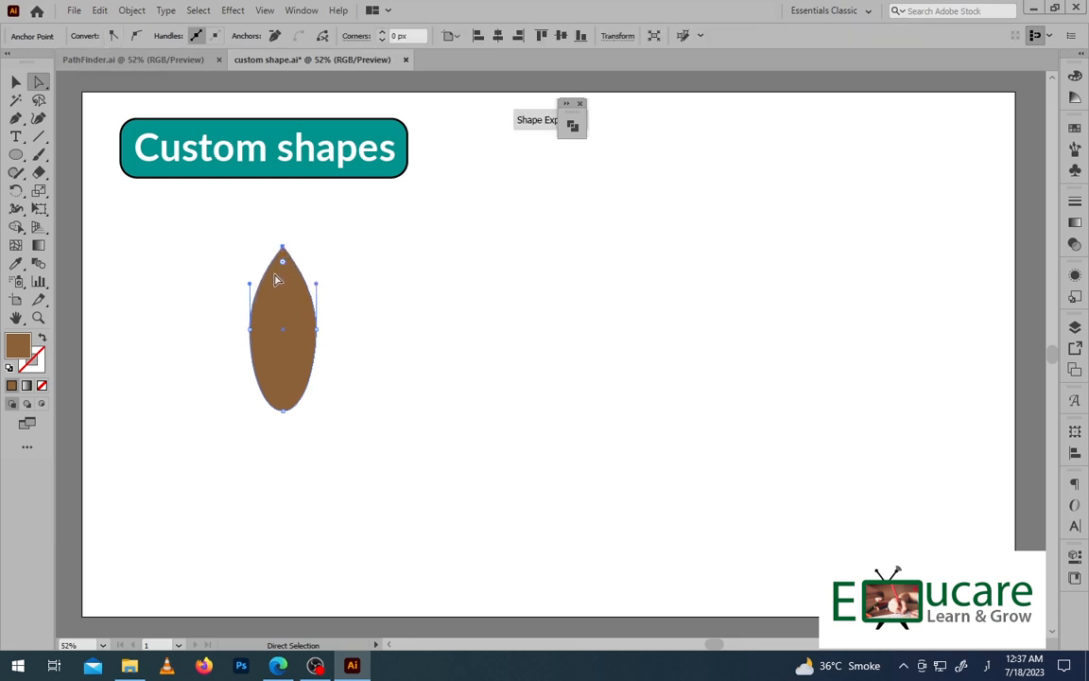
{"action": "left_click_drag", "start_coordinate": [312, 441], "coordinate": [263, 410]}
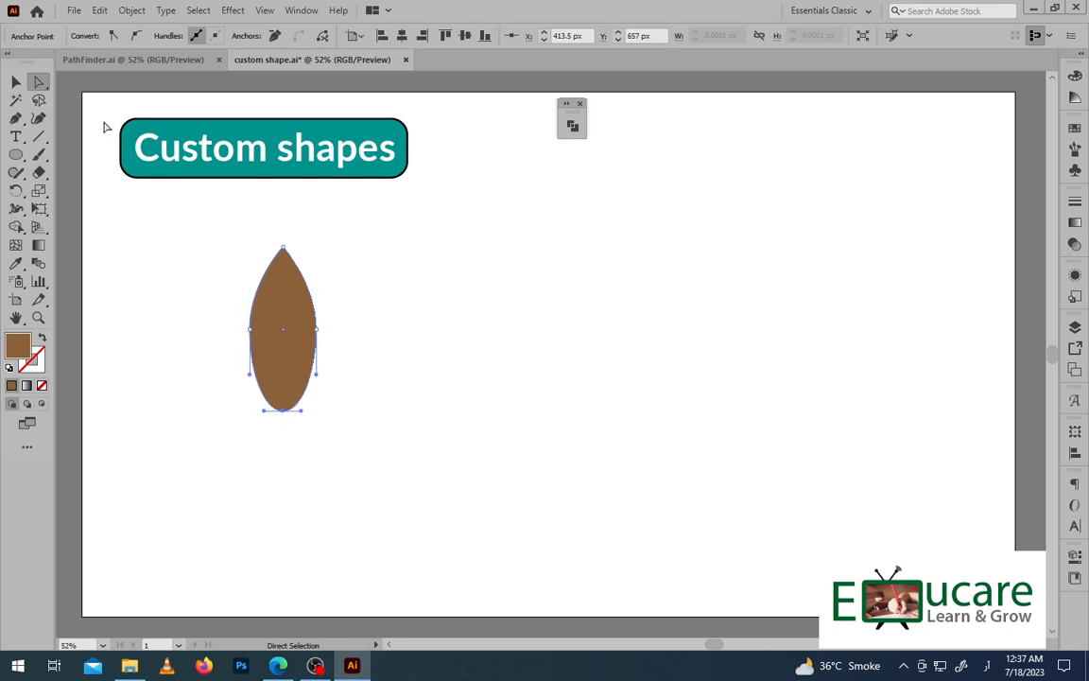
{"action": "left_click", "coordinate": [112, 36]}
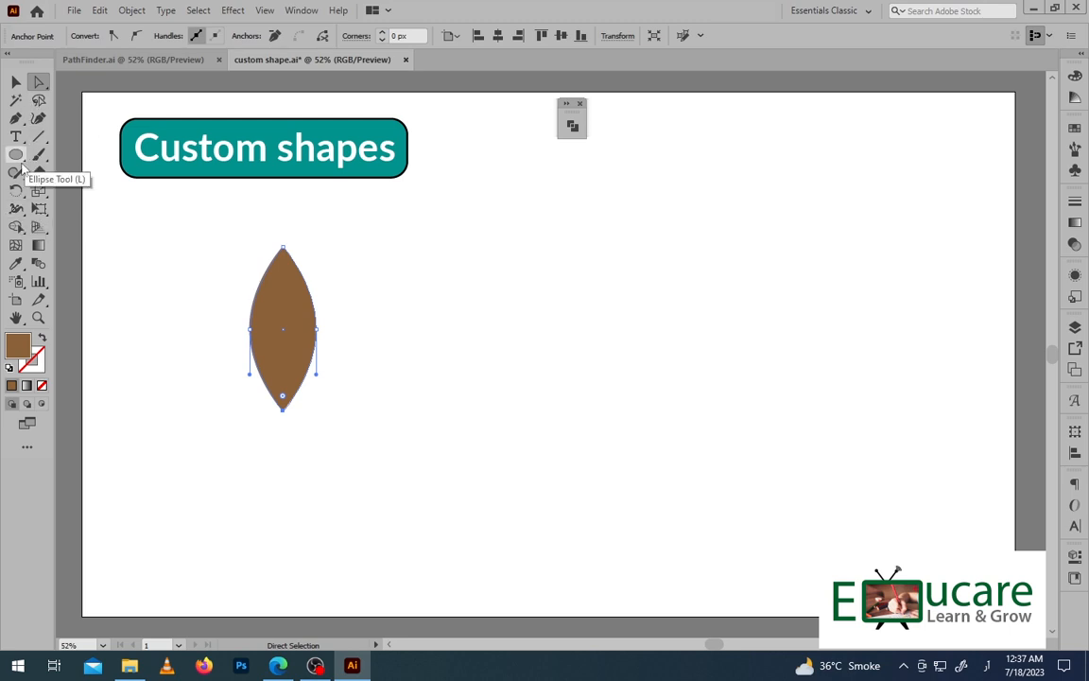
- Create a copy of the petal rotated 45° about its center
{"action": "left_click", "coordinate": [17, 83]}
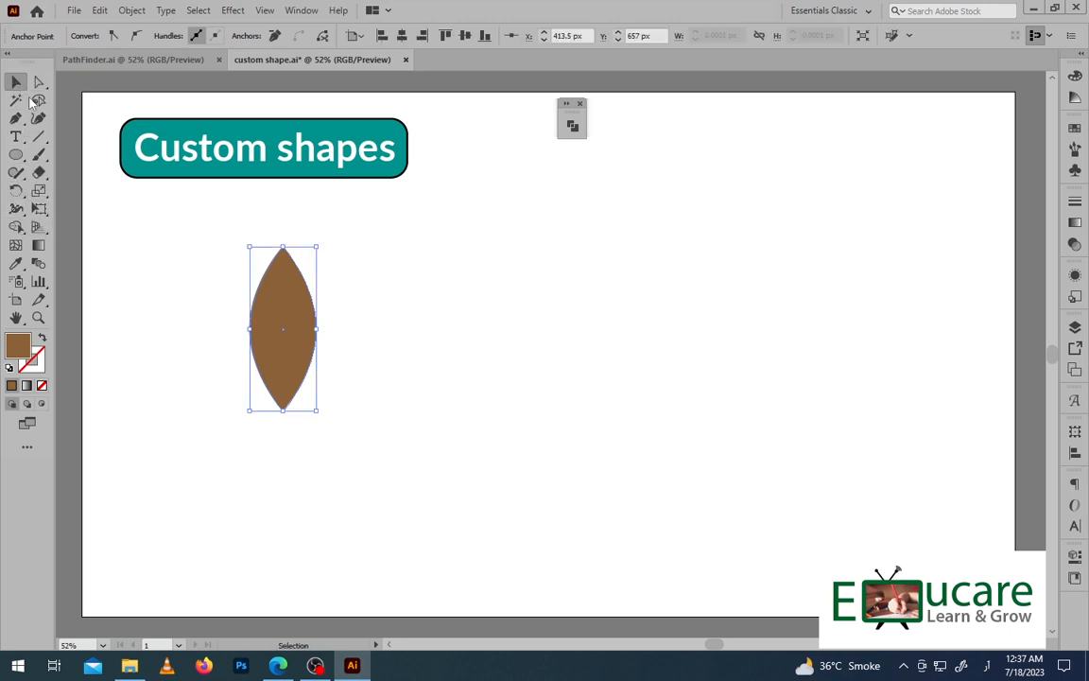
{"action": "left_click", "coordinate": [362, 312]}
{"action": "left_click", "coordinate": [317, 312]}
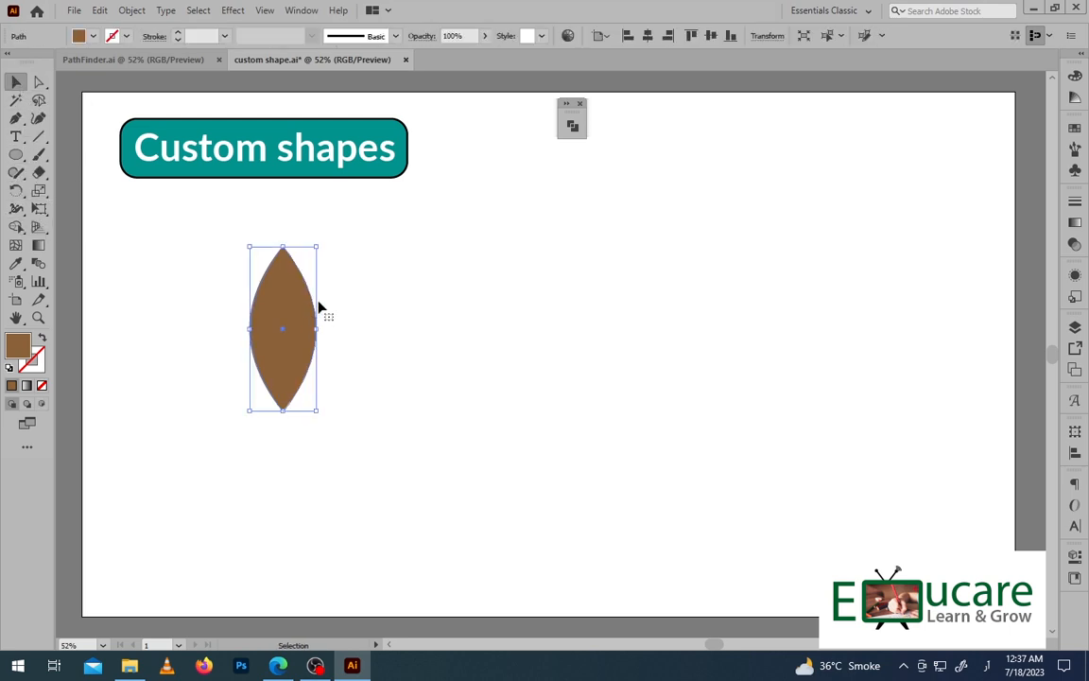
{"action": "left_click", "coordinate": [17, 190]}
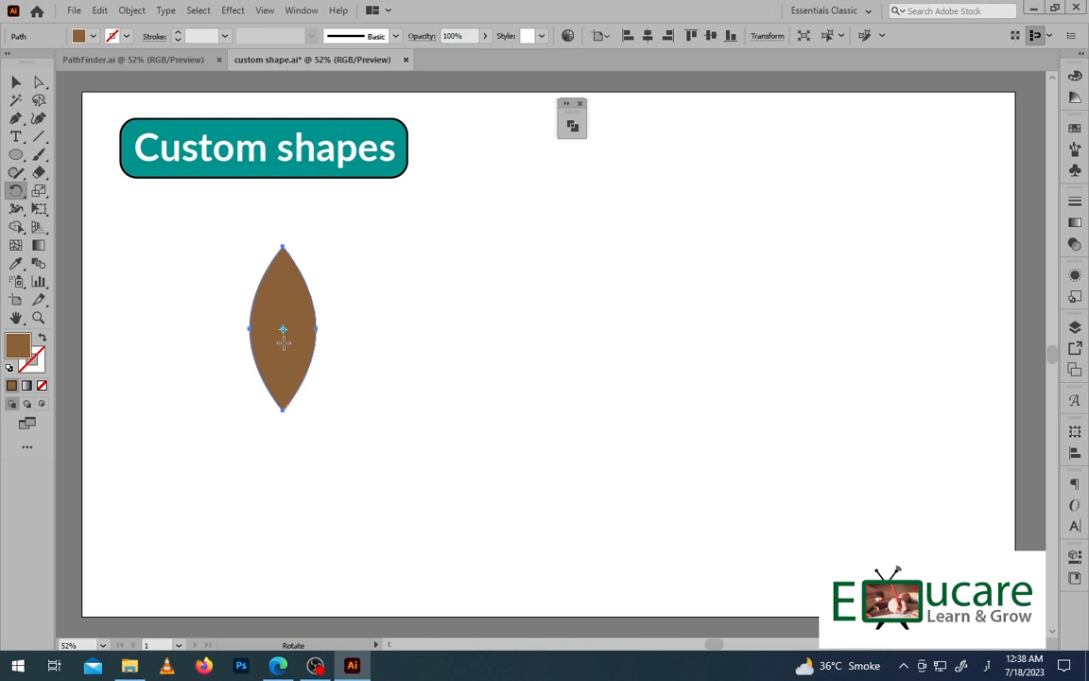
{"action": "double_click", "coordinate": [16, 191]}
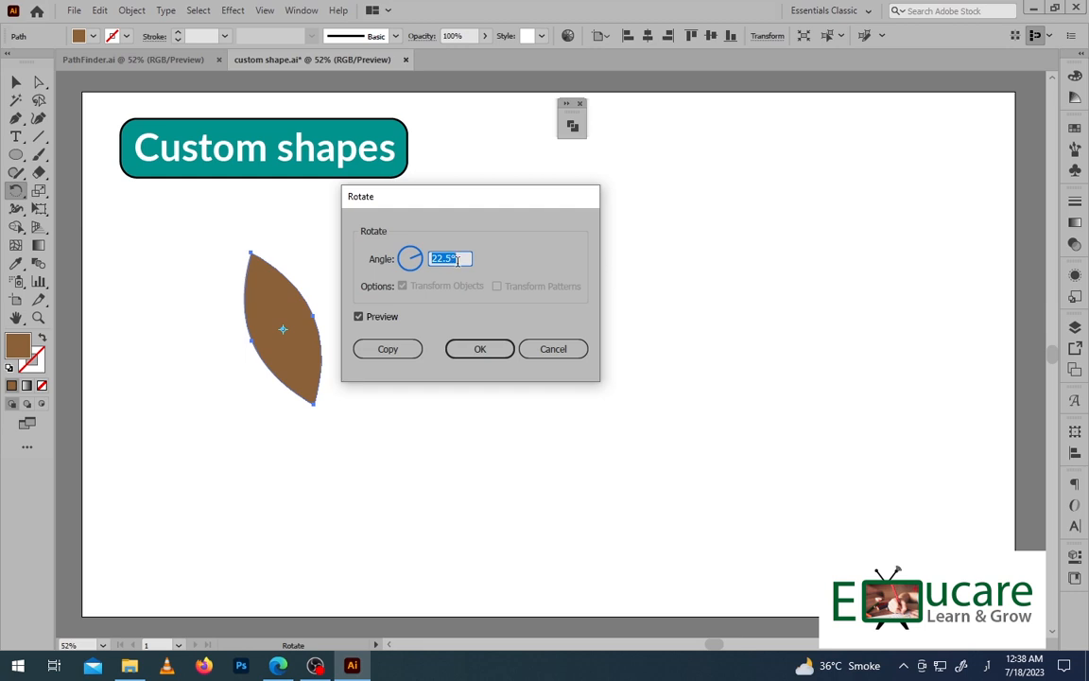
{"action": "type", "text": "45"}
{"action": "left_click", "coordinate": [401, 350]}
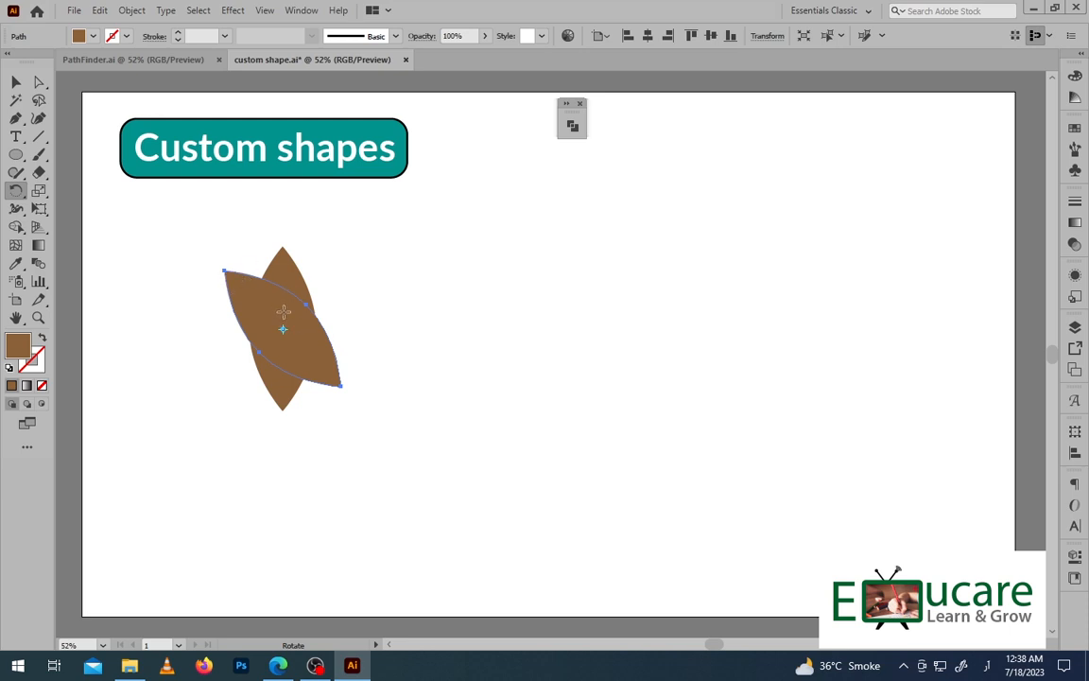
- Repeat the 45° rotated copy twice to complete the eight-pointed petal arrangement
{"action": "key", "text": "v"}
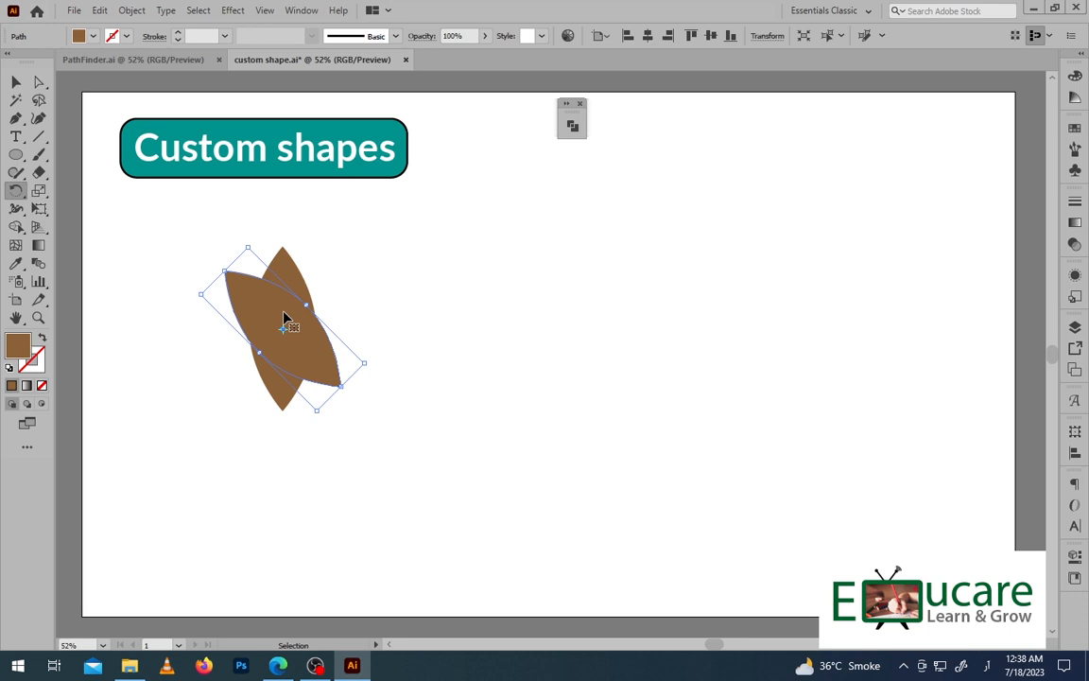
{"action": "key", "text": "ctrl+d"}
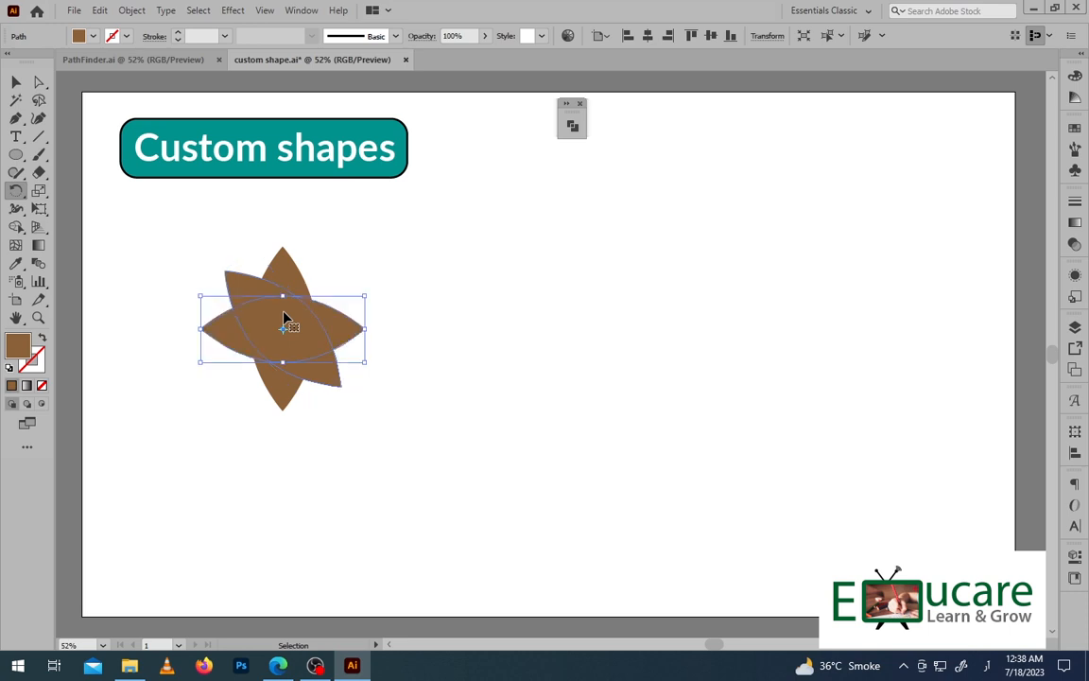
{"action": "key", "text": "ctrl+d"}
{"action": "key", "text": "r"}
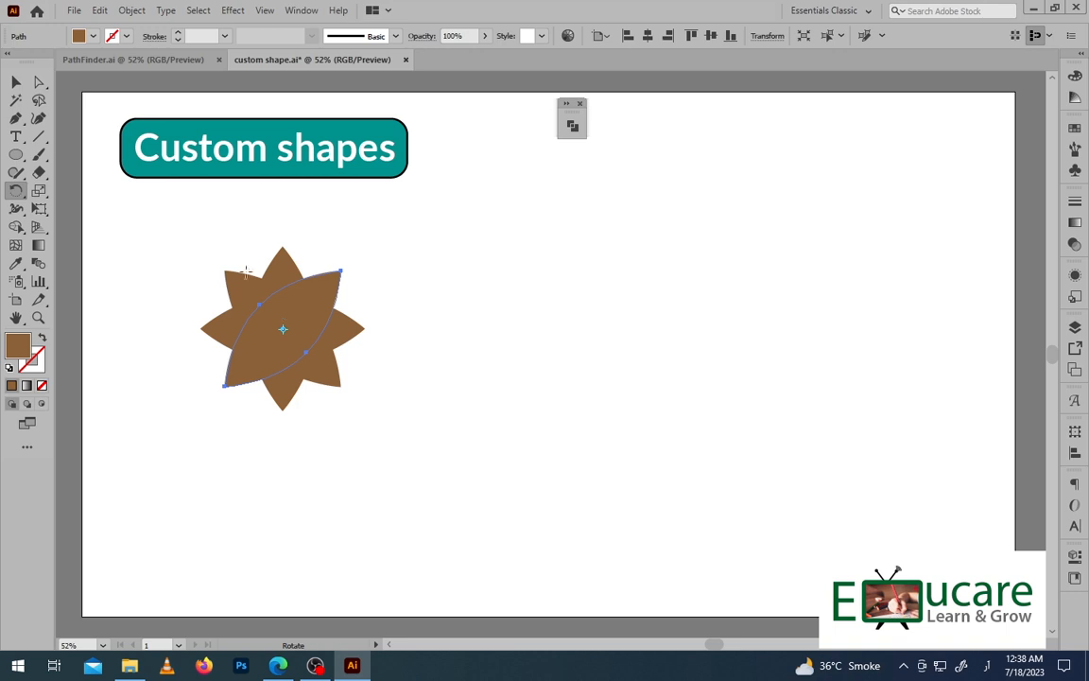
- Place a copy of the vertical petal at the artboard's left side and move the four-petal arrangement to the artboard's middle
{"action": "left_click", "coordinate": [16, 82]}
{"action": "left_click", "coordinate": [436, 264]}
{"action": "left_click_drag", "start_coordinate": [443, 243], "coordinate": [150, 425]}
{"action": "left_click", "coordinate": [374, 256]}
{"action": "left_click", "coordinate": [288, 272]}
{"action": "left_click_drag", "start_coordinate": [291, 274], "coordinate": [136, 224]}
{"action": "left_click_drag", "start_coordinate": [477, 248], "coordinate": [224, 444]}
{"action": "left_click_drag", "start_coordinate": [309, 346], "coordinate": [575, 368]}
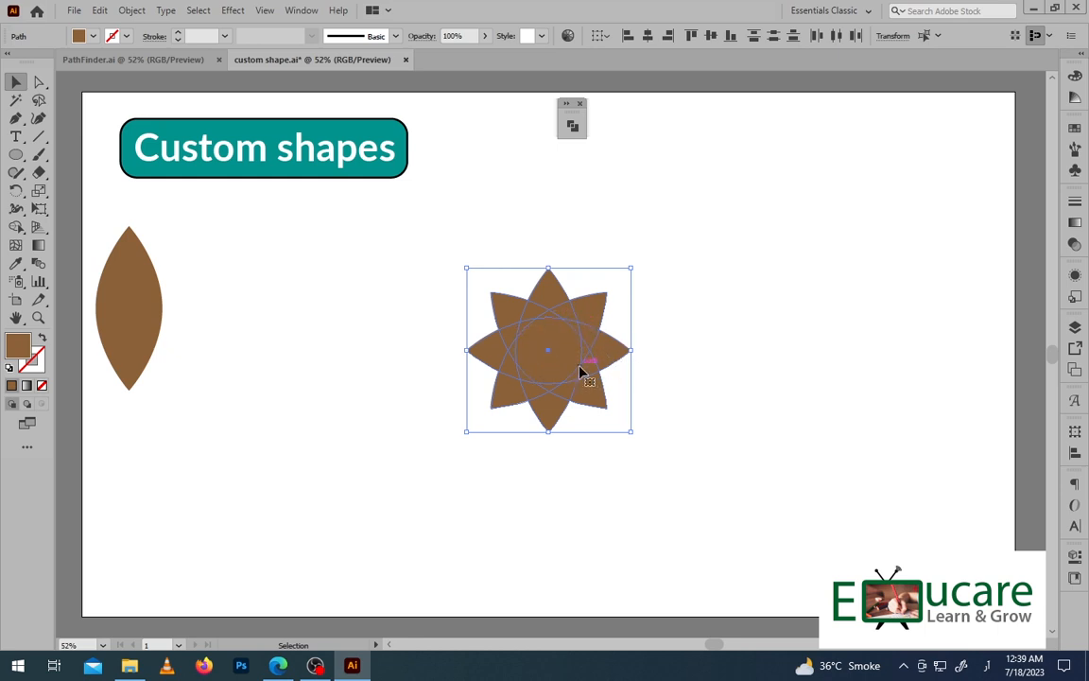
- Unite the four overlapping petals into one eight-pointed shape and enlarge it proportionally from its center
{"action": "left_click", "coordinate": [572, 125]}
{"action": "left_click", "coordinate": [396, 159]}
{"action": "left_click_drag", "start_coordinate": [507, 112], "coordinate": [869, 130]}
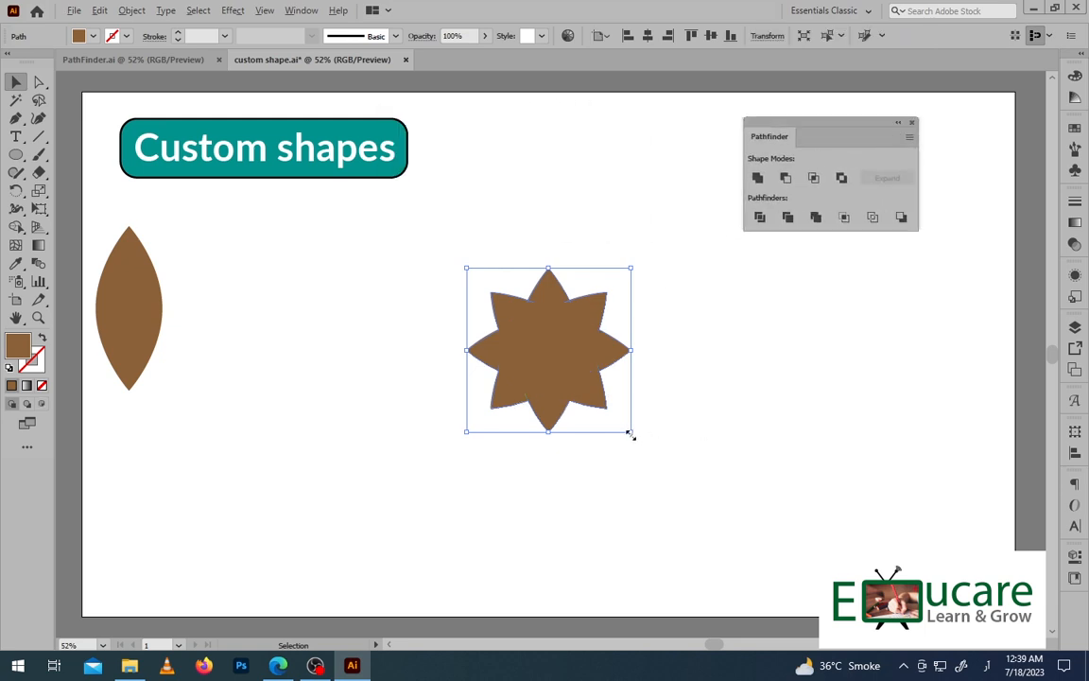
{"action": "left_click_drag", "start_coordinate": [632, 431], "coordinate": [688, 489]}
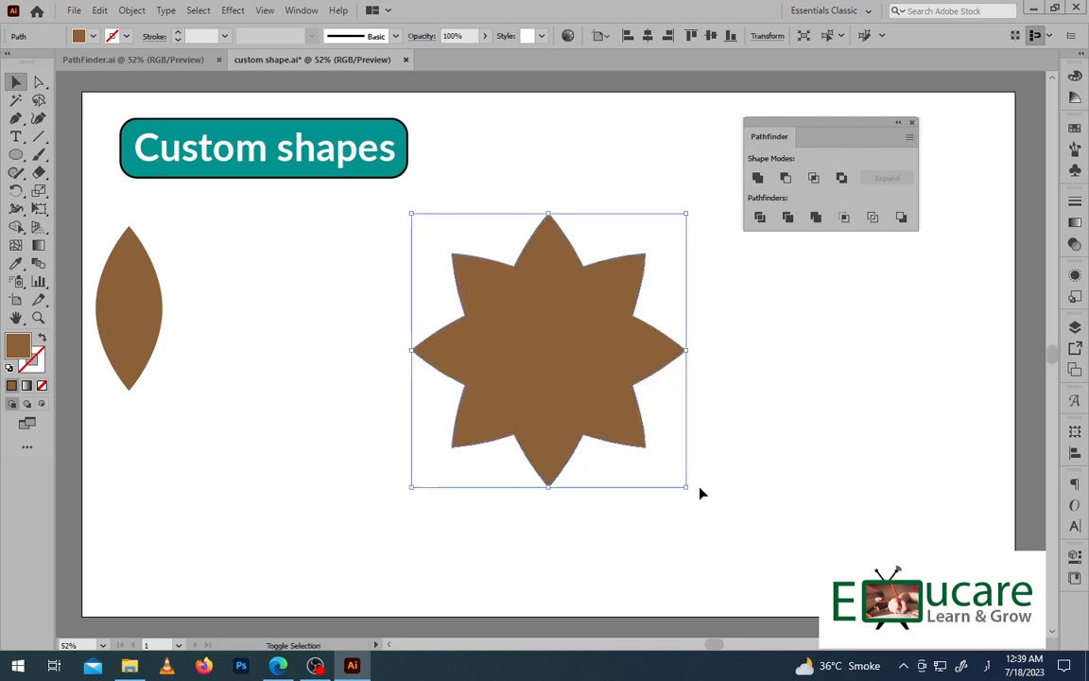
- Duplicate the eight-pointed shape to its right and shrink the copy to a small star
{"action": "left_click", "coordinate": [705, 375]}
{"action": "left_click", "coordinate": [592, 372]}
{"action": "left_click_drag", "start_coordinate": [567, 351], "coordinate": [873, 383], "text": "alt"}
{"action": "left_click_drag", "start_coordinate": [984, 243], "coordinate": [761, 369]}
- Draw a vertical line through the small star, extending below it, and set its stroke to 2 pt
{"action": "left_click_drag", "start_coordinate": [747, 487], "coordinate": [859, 458]}
{"action": "left_click", "coordinate": [38, 136]}
{"action": "left_click", "coordinate": [224, 38]}
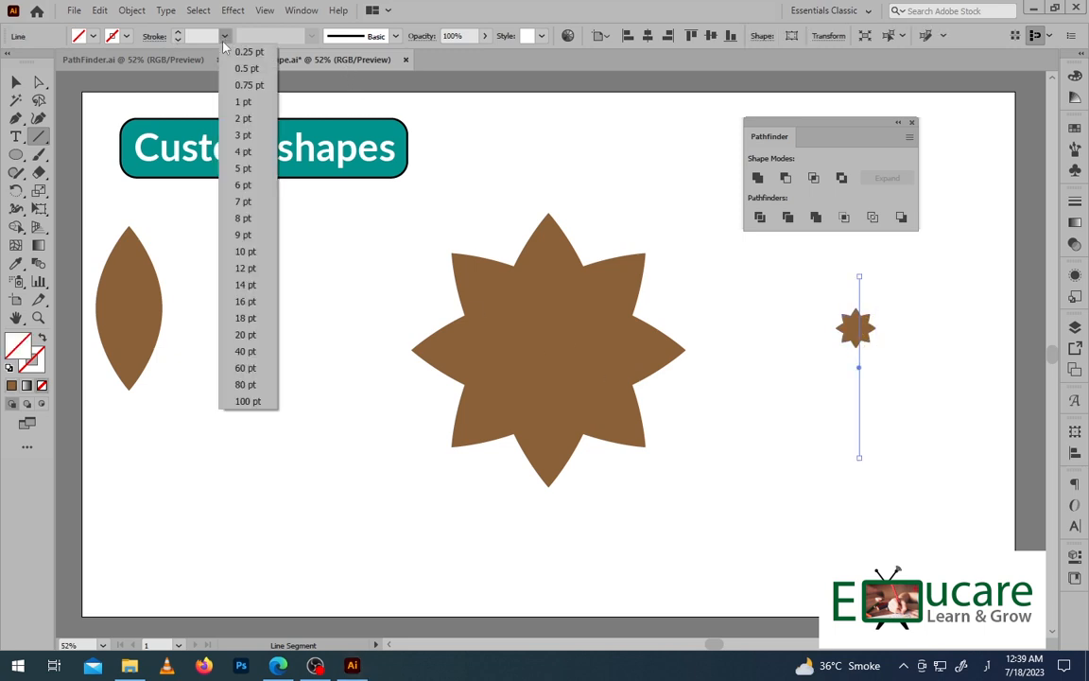
{"action": "left_click", "coordinate": [232, 121]}
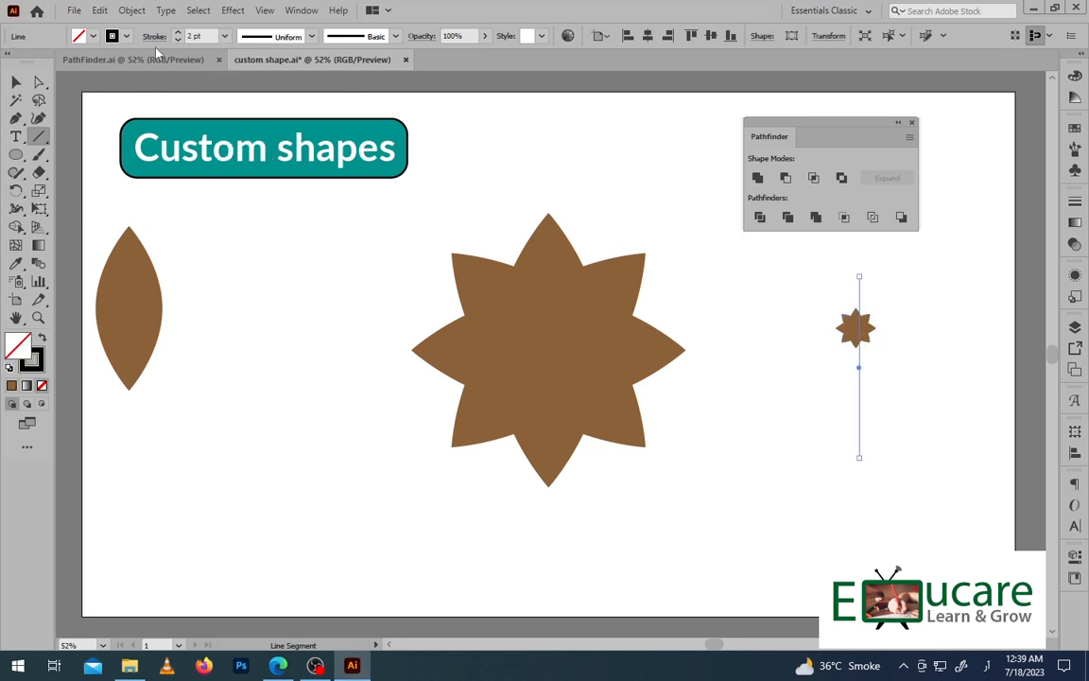
- Align the small star and the vertical line by their horizontal centers
{"action": "key", "text": "v"}
{"action": "left_click_drag", "start_coordinate": [831, 344], "coordinate": [824, 350]}
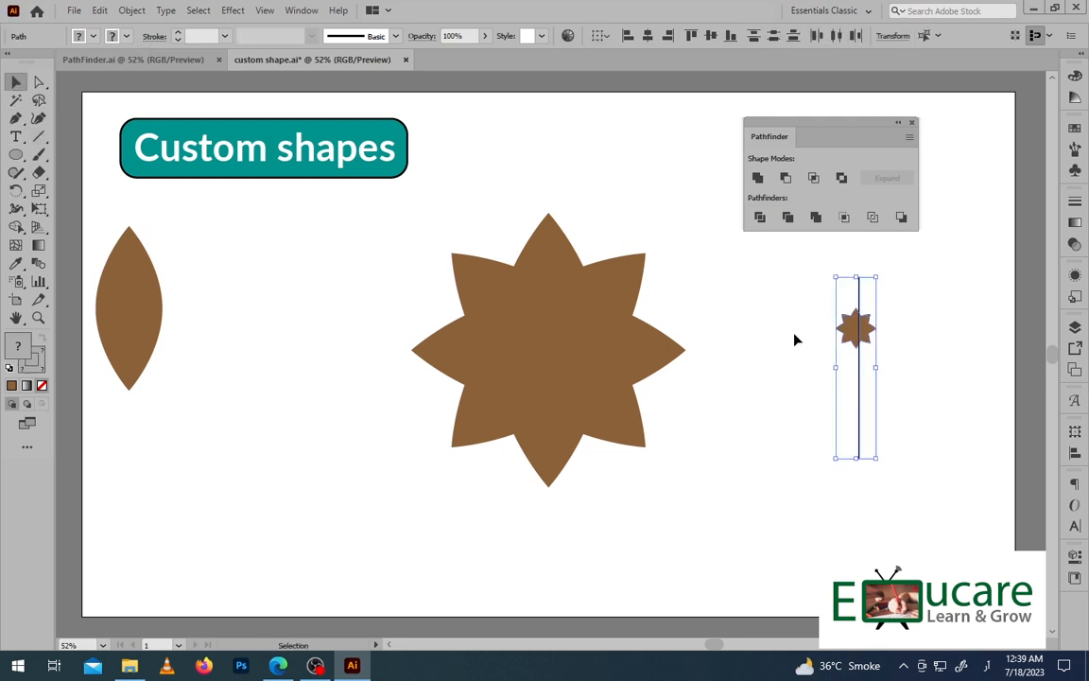
{"action": "left_click", "coordinate": [647, 35]}
{"action": "left_click", "coordinate": [903, 366]}
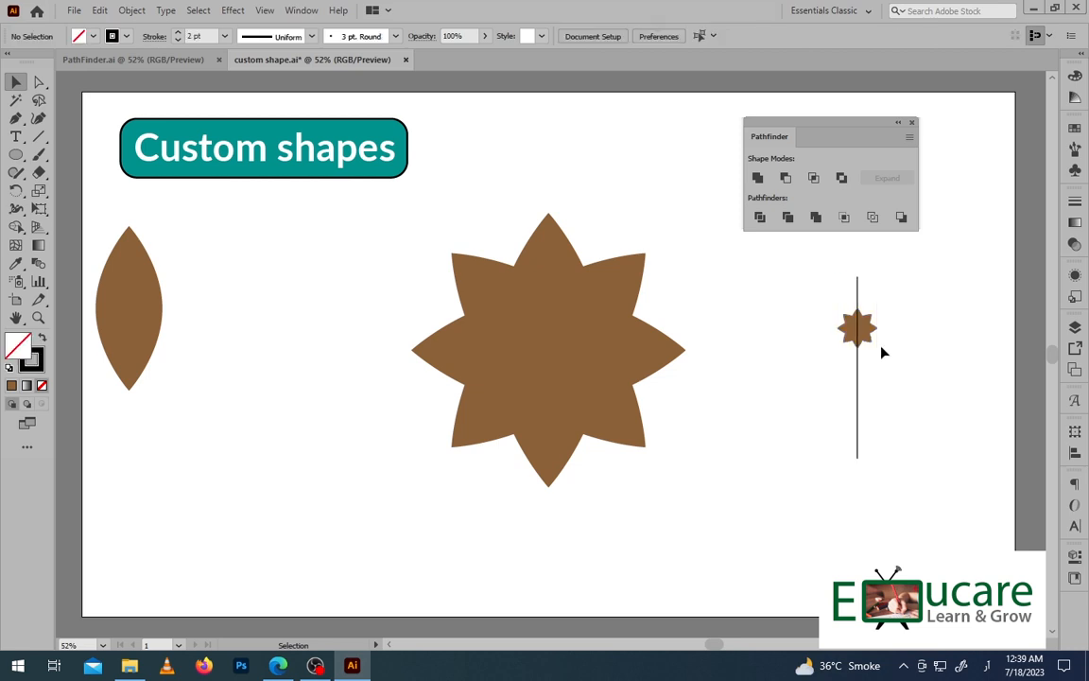
- Create a copy of the small star rotated 45° about a point on the vertical line below it
{"action": "left_click", "coordinate": [865, 333]}
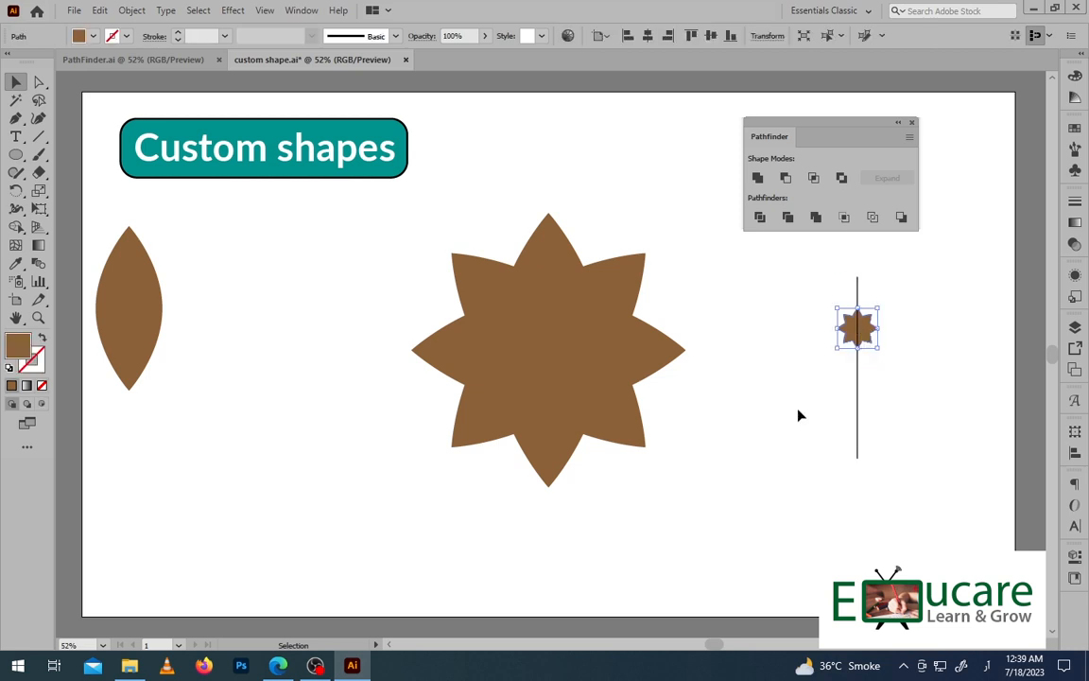
{"action": "left_click", "coordinate": [16, 189]}
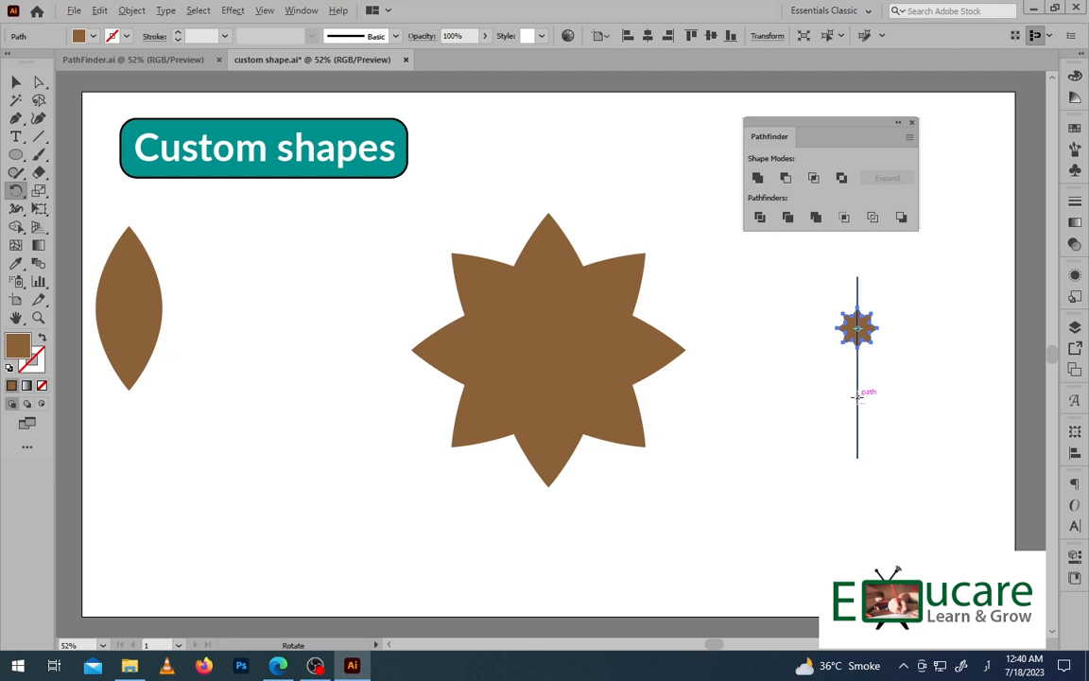
{"action": "left_click", "coordinate": [857, 395], "text": "alt"}
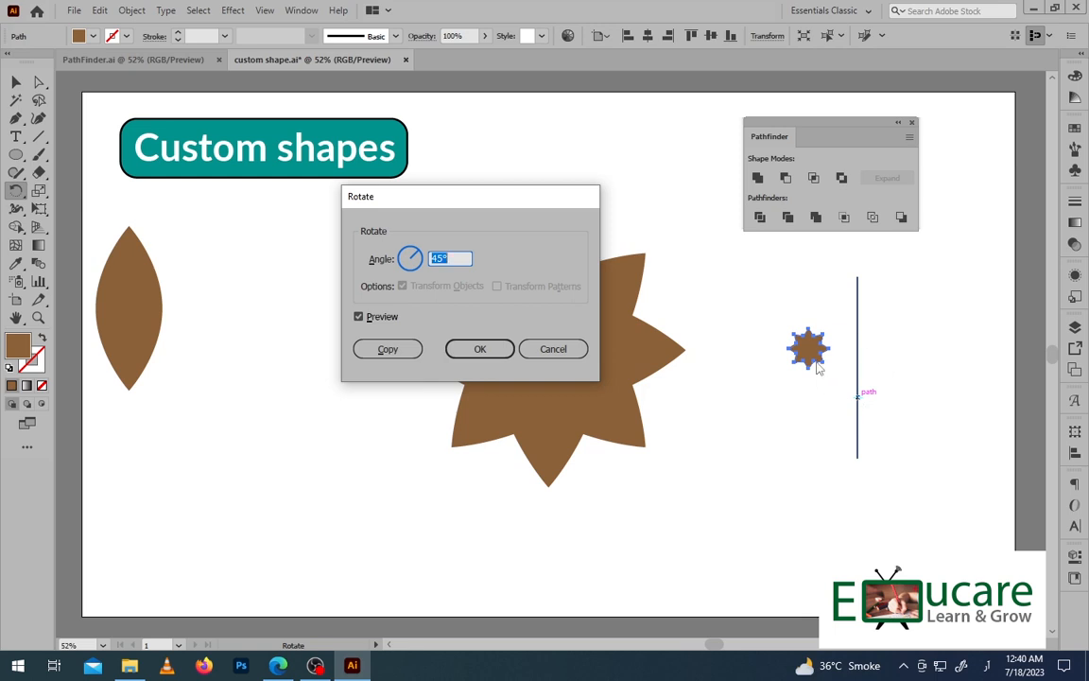
{"action": "left_click", "coordinate": [389, 349]}
- Repeat the 45° rotated copy until eight small stars form a ring, and move the vertical line out of it beside the single petal
{"action": "key", "text": "ctrl+d"}
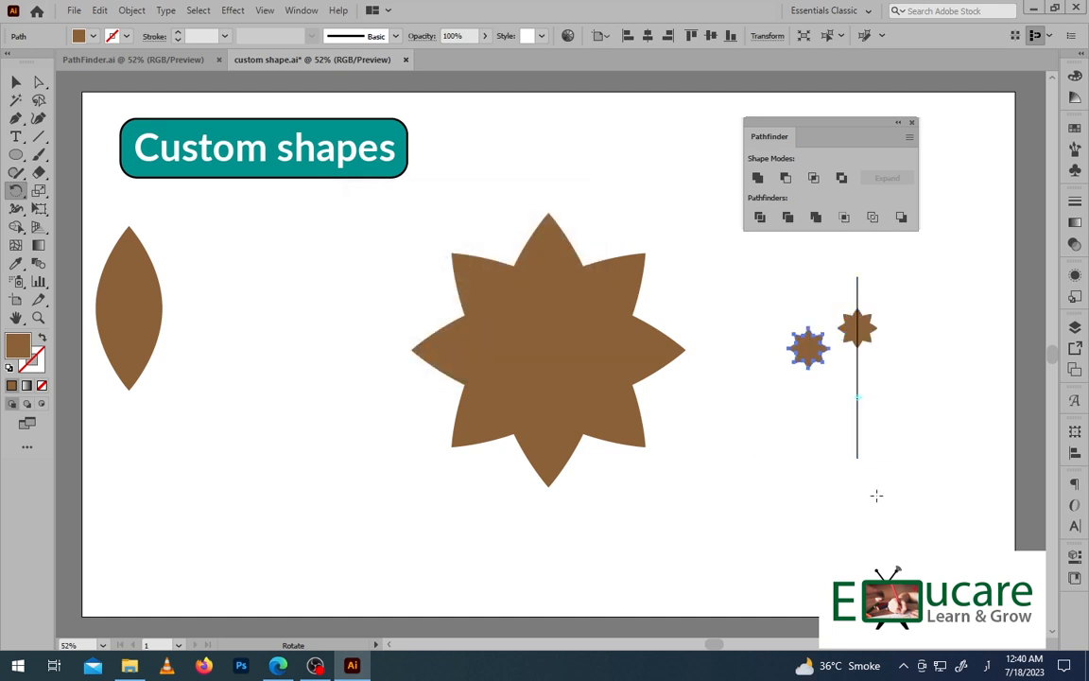
{"action": "key", "text": "ctrl+d"}
{"action": "key", "text": "ctrl+d"}
{"action": "key", "text": "ctrl+d"}
{"action": "key", "text": "ctrl+d"}
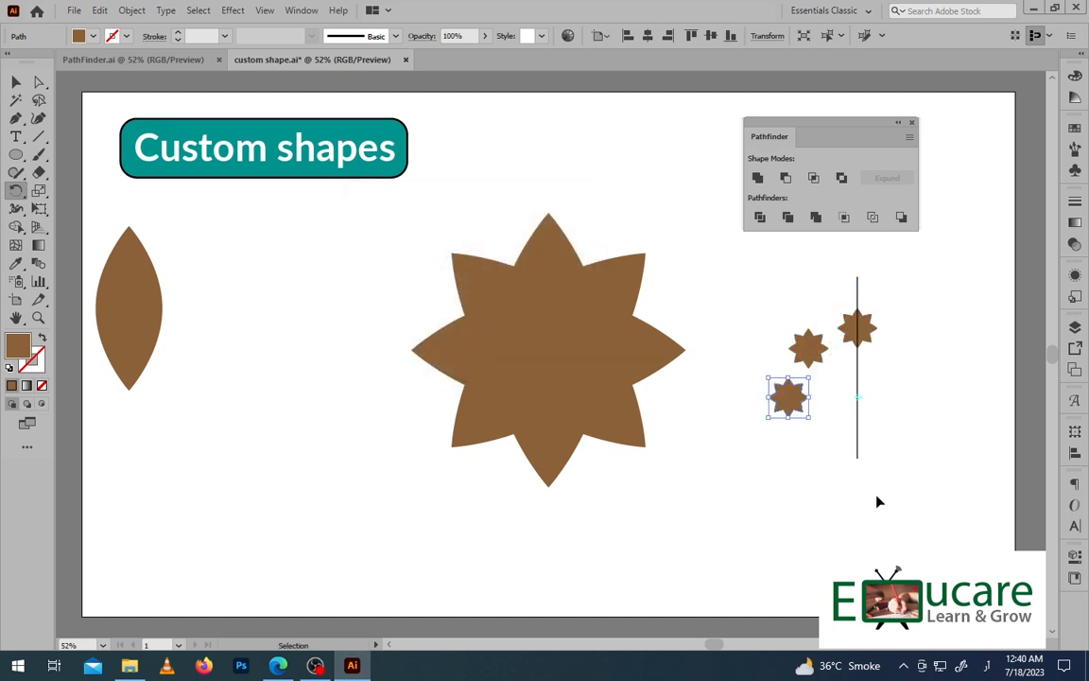
{"action": "key", "text": "ctrl+d"}
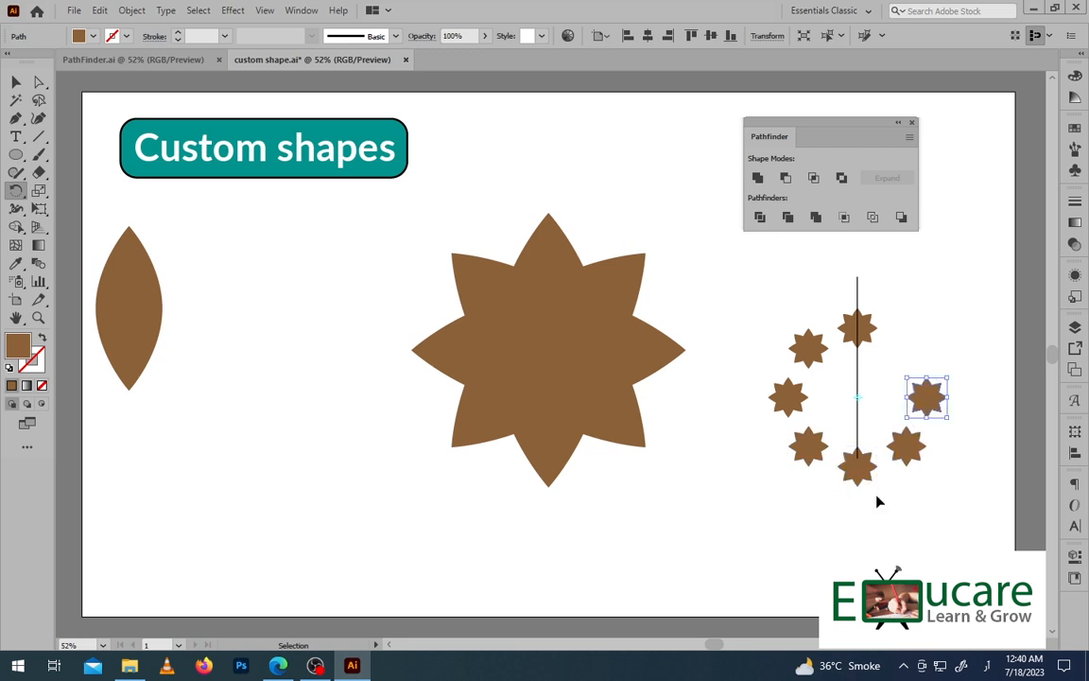
{"action": "key", "text": "ctrl+d"}
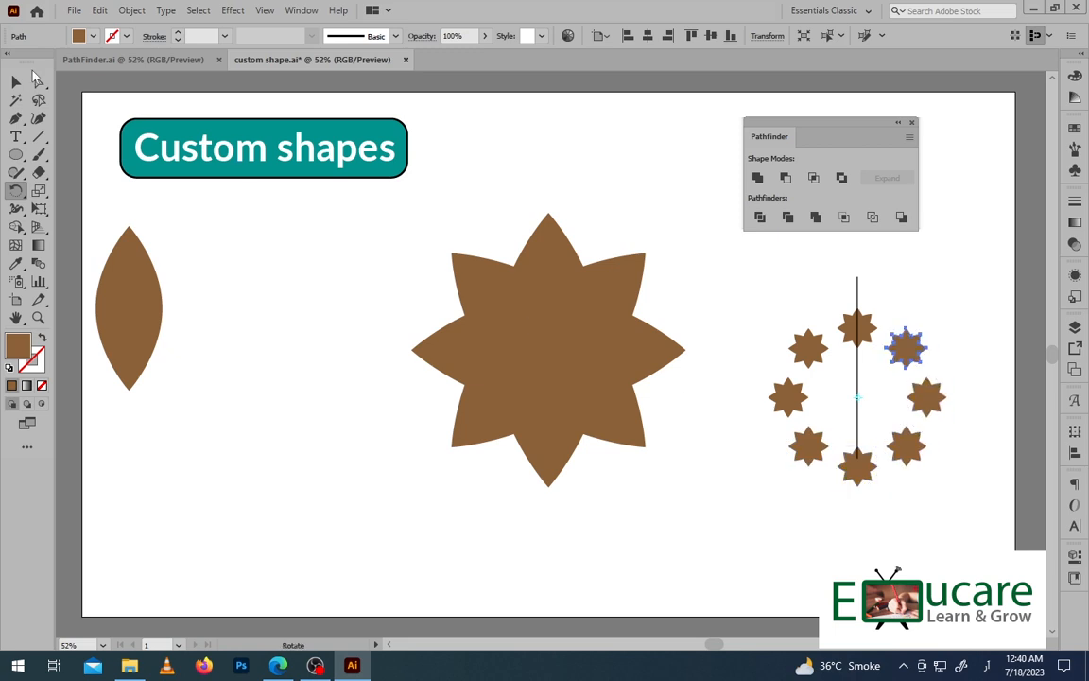
{"action": "key", "text": "v"}
{"action": "left_click_drag", "start_coordinate": [855, 289], "coordinate": [211, 376]}
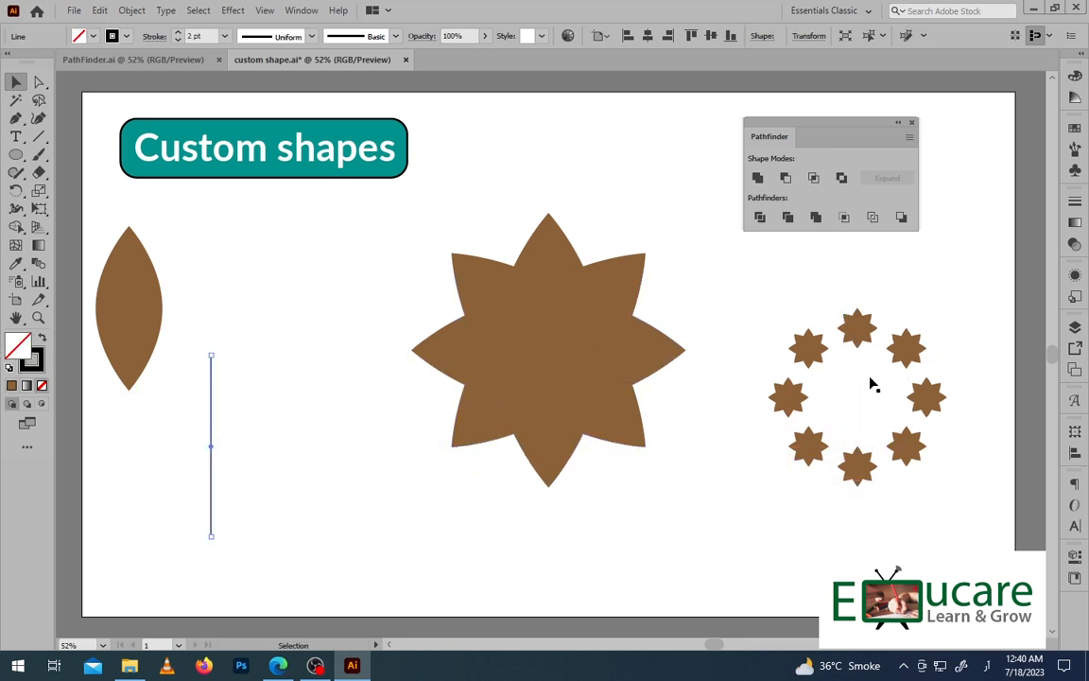
- Fill all eight small stars of the ring with white and group them
{"action": "left_click_drag", "start_coordinate": [990, 309], "coordinate": [765, 537]}
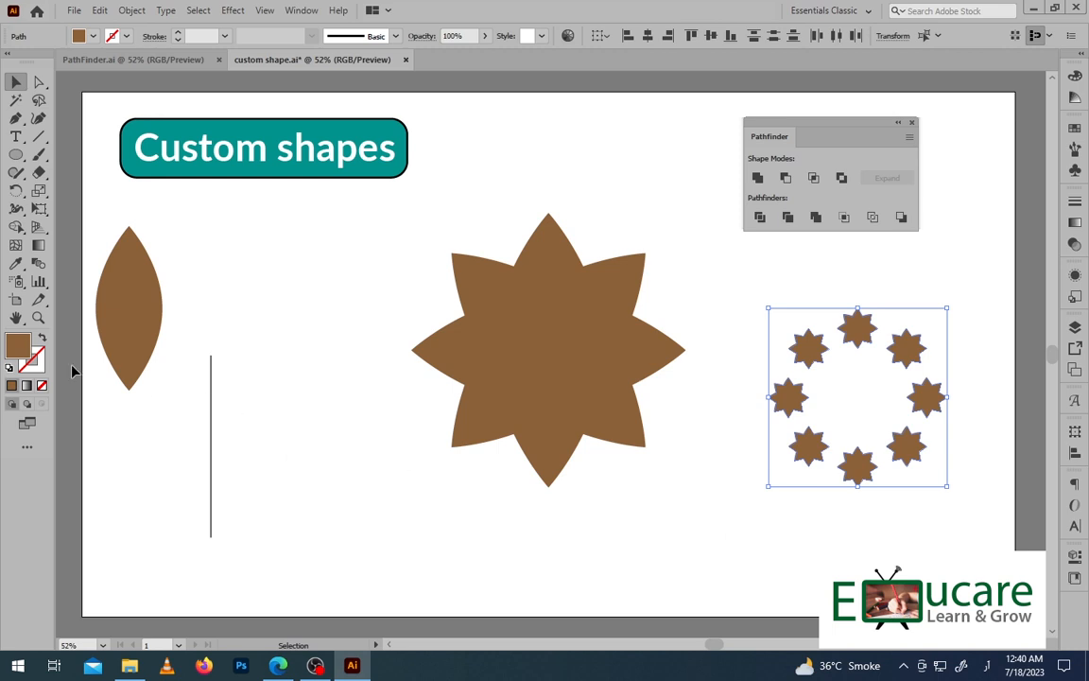
{"action": "double_click", "coordinate": [17, 346]}
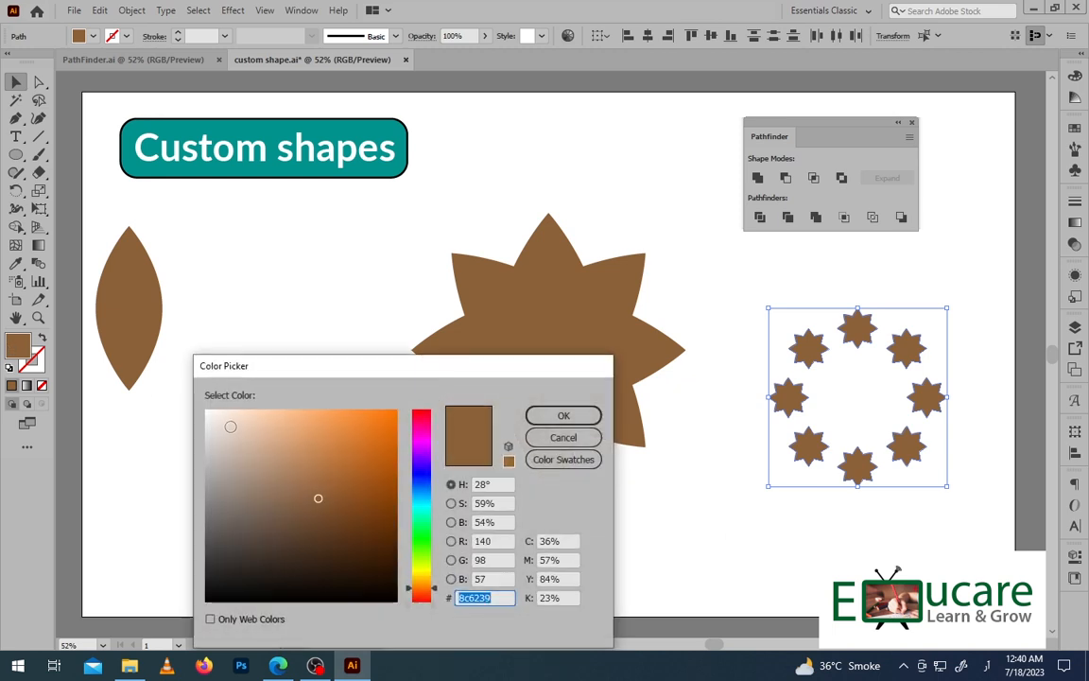
{"action": "left_click", "coordinate": [206, 411]}
{"action": "left_click", "coordinate": [583, 421]}
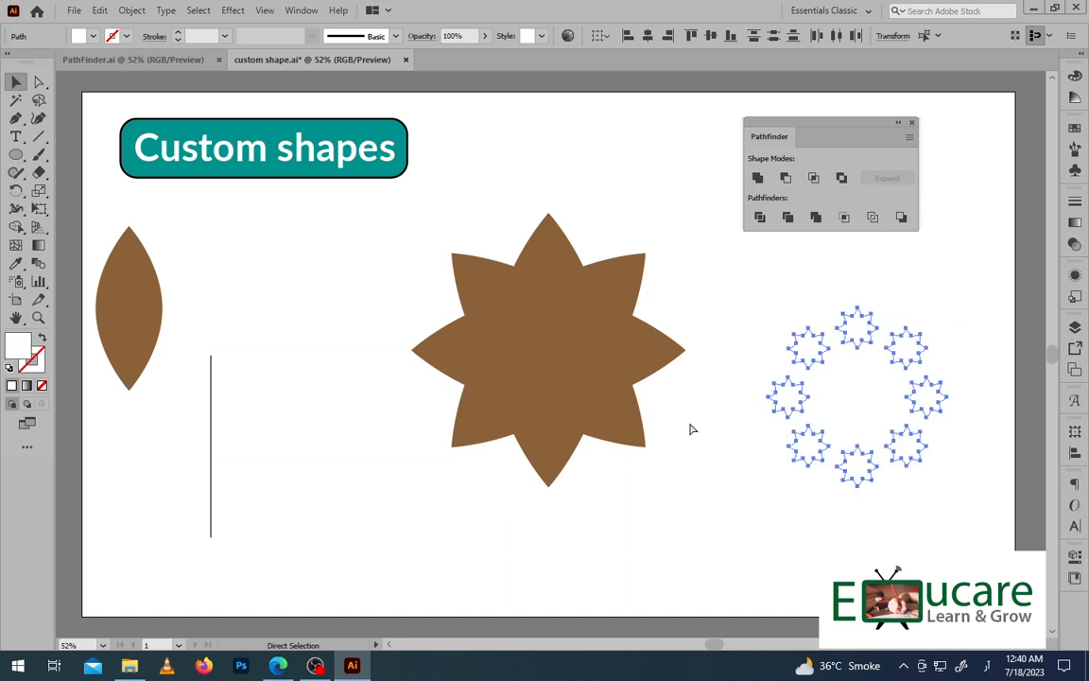
{"action": "key", "text": "v"}
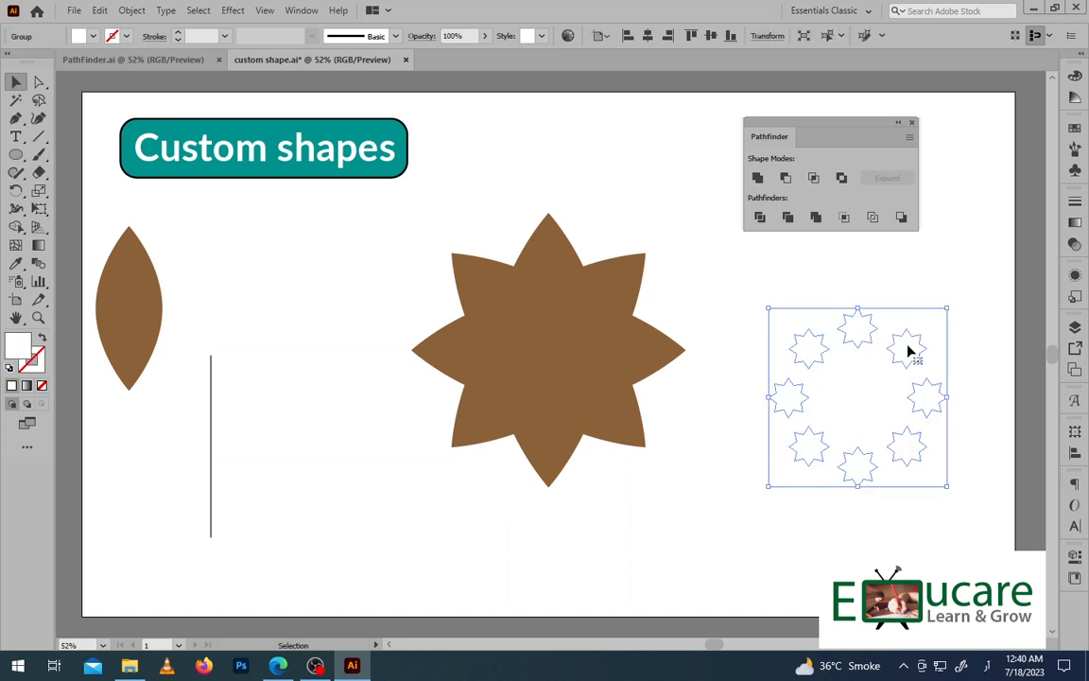
- Move the white star ring onto the large eight-pointed shape and align the two by their centers
{"action": "left_click_drag", "start_coordinate": [908, 352], "coordinate": [610, 308]}
{"action": "left_click", "coordinate": [656, 336], "text": "shift"}
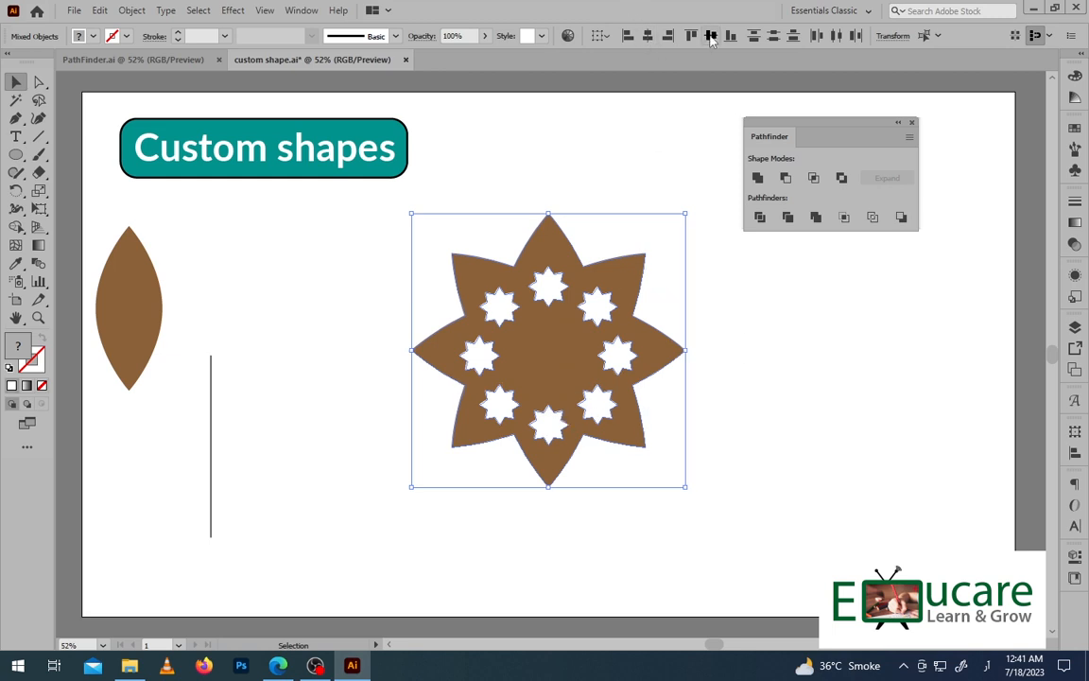
{"action": "left_click", "coordinate": [713, 399]}
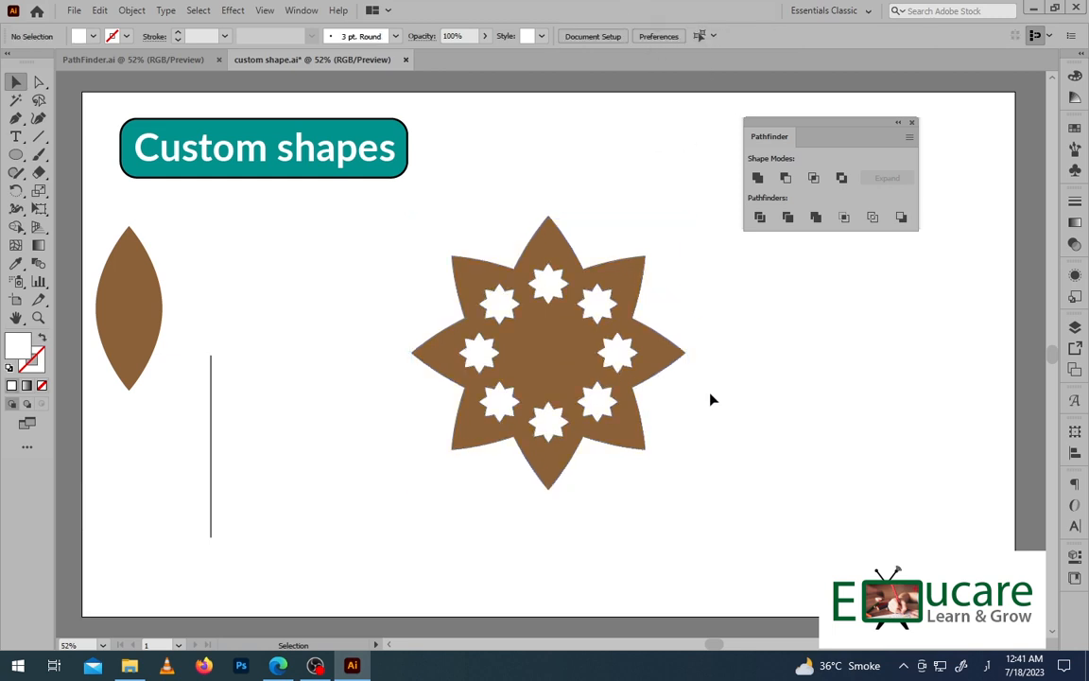
- Ungroup the star ring and fill its stars with the orange color d86303
{"action": "left_click", "coordinate": [631, 364]}
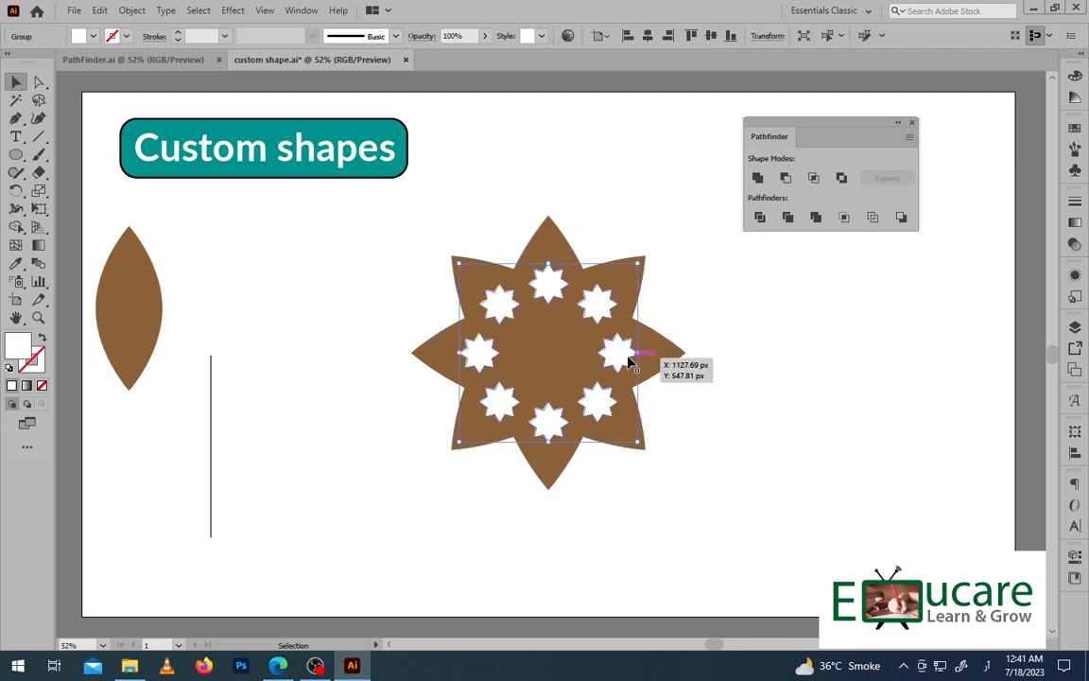
{"action": "right_click", "coordinate": [629, 359]}
{"action": "left_click", "coordinate": [669, 481]}
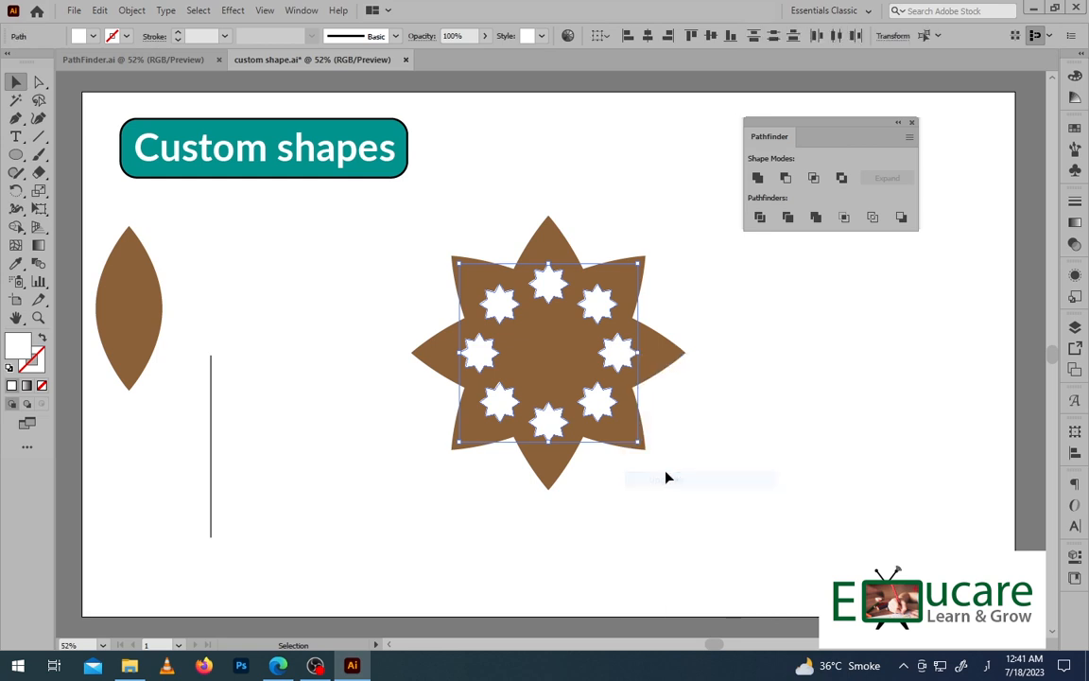
{"action": "double_click", "coordinate": [21, 343]}
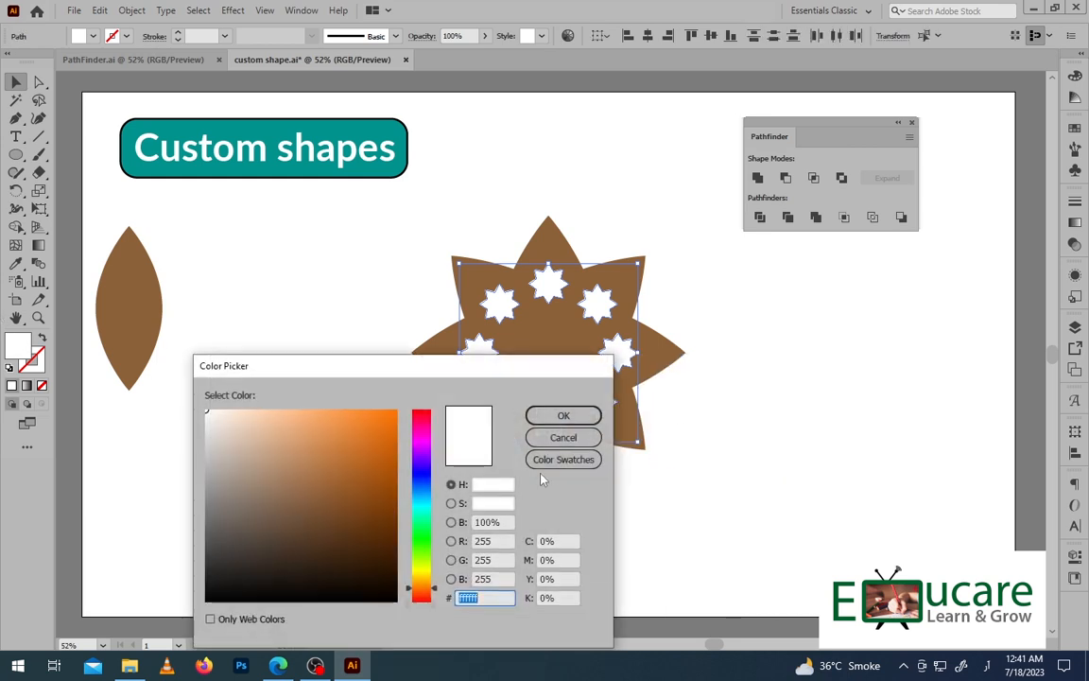
{"action": "type", "text": "d86303"}
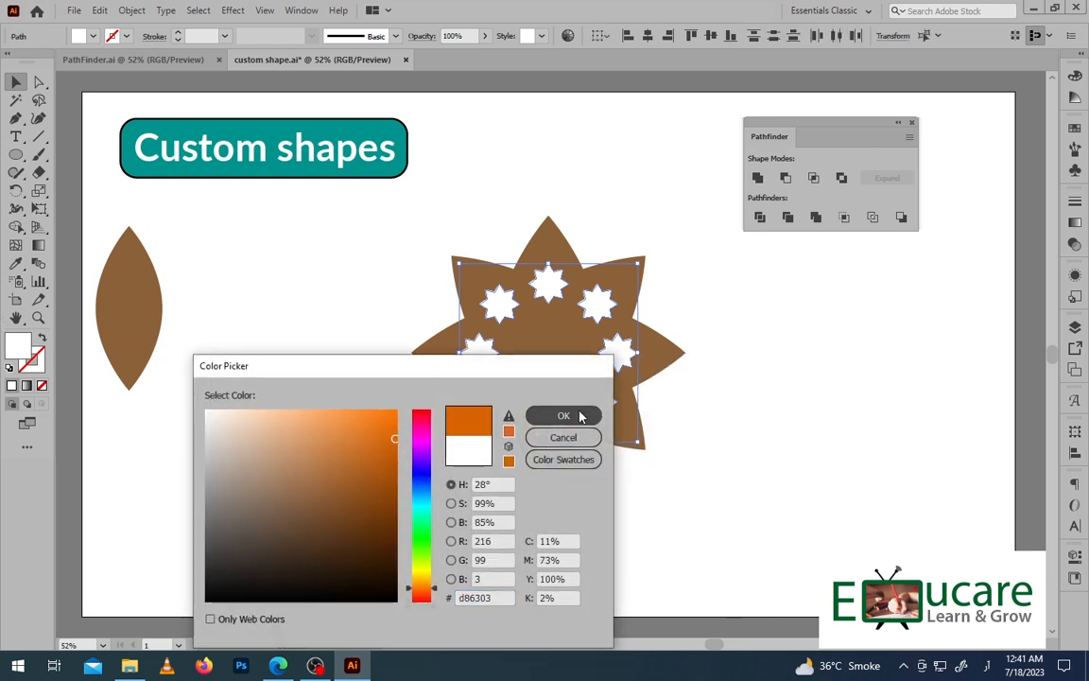
{"action": "left_click", "coordinate": [563, 416]}
- Cut the small stars out of the large eight-pointed shape with Minus Front
{"action": "left_click_drag", "start_coordinate": [652, 215], "coordinate": [445, 491]}
{"action": "left_click", "coordinate": [785, 178]}
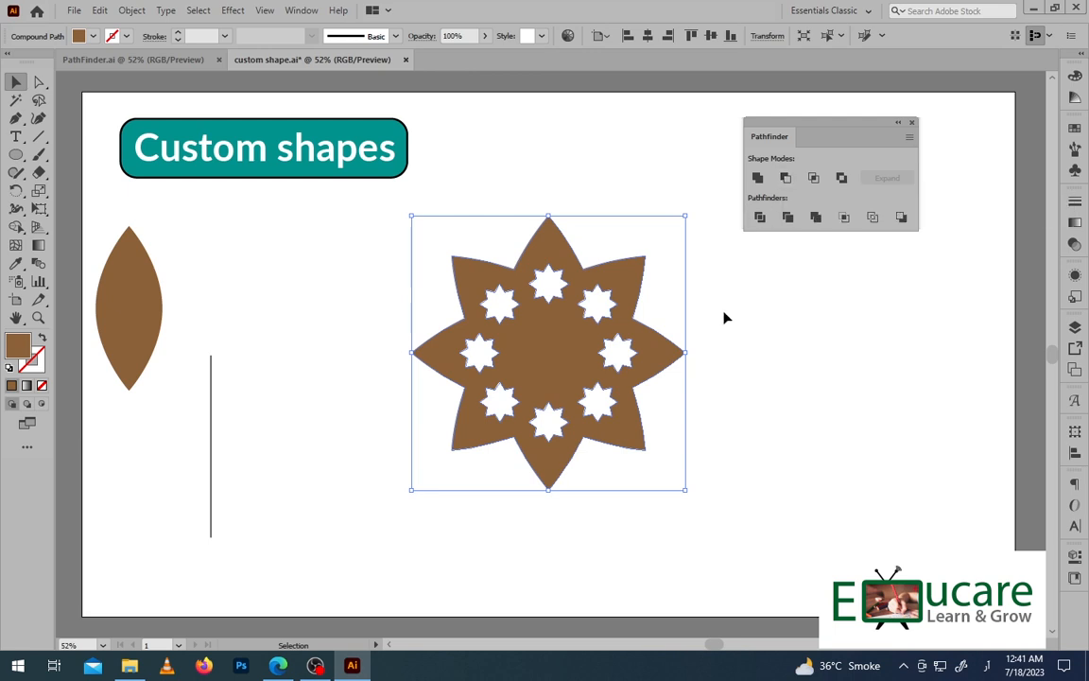
{"action": "left_click", "coordinate": [700, 327]}
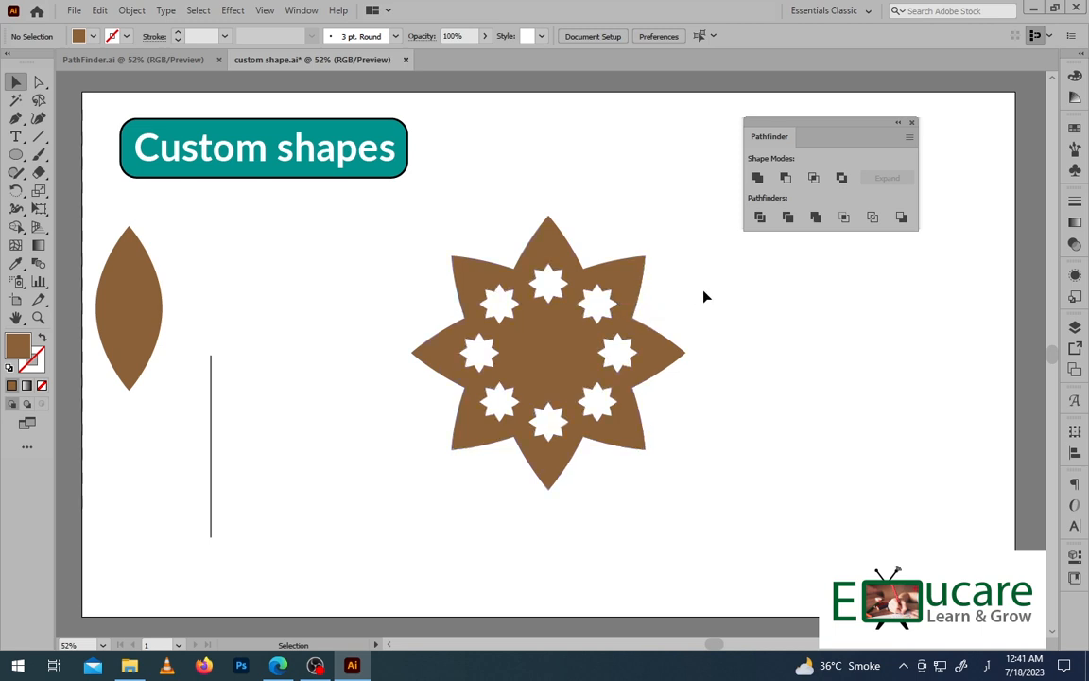
- Align the single petal and the vertical line by their horizontal and vertical centers, and place a spare copy of the petal to their left
{"action": "left_click_drag", "start_coordinate": [293, 281], "coordinate": [131, 462]}
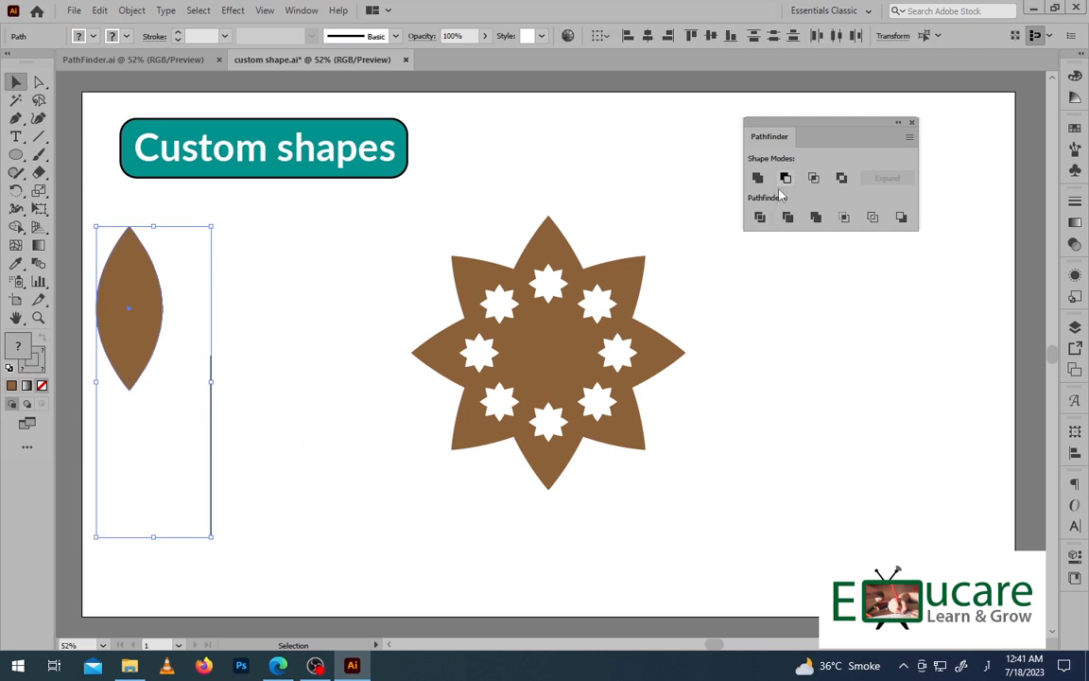
{"action": "left_click", "coordinate": [647, 35]}
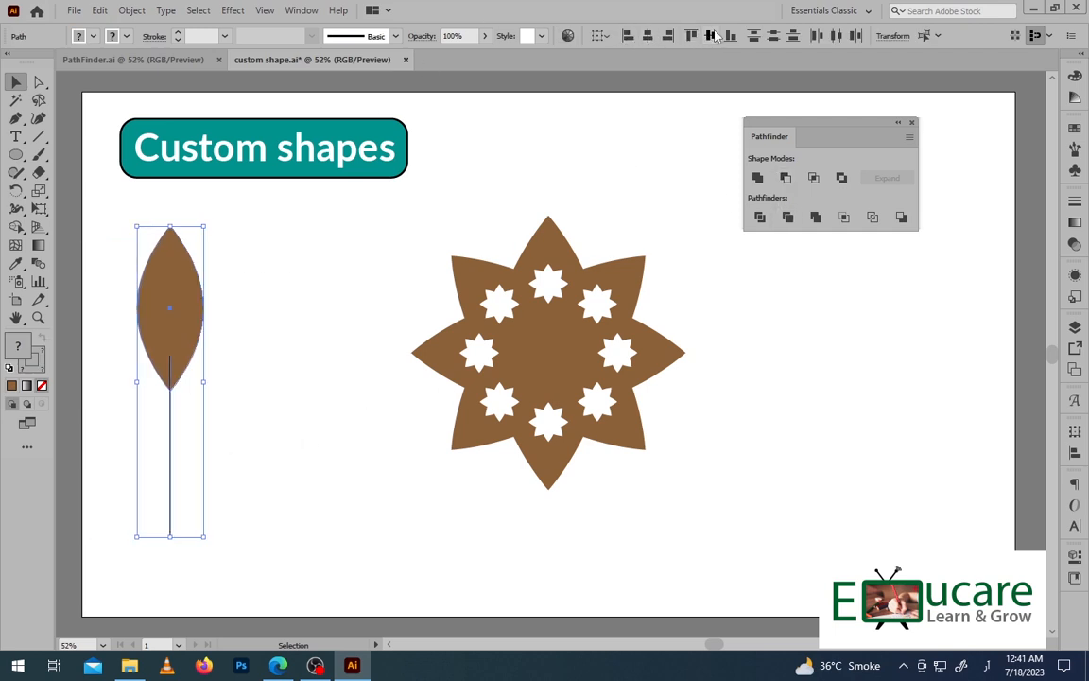
{"action": "left_click", "coordinate": [712, 35]}
{"action": "left_click_drag", "start_coordinate": [159, 317], "coordinate": [143, 285]}
{"action": "left_click", "coordinate": [280, 421]}
{"action": "left_click", "coordinate": [265, 288]}
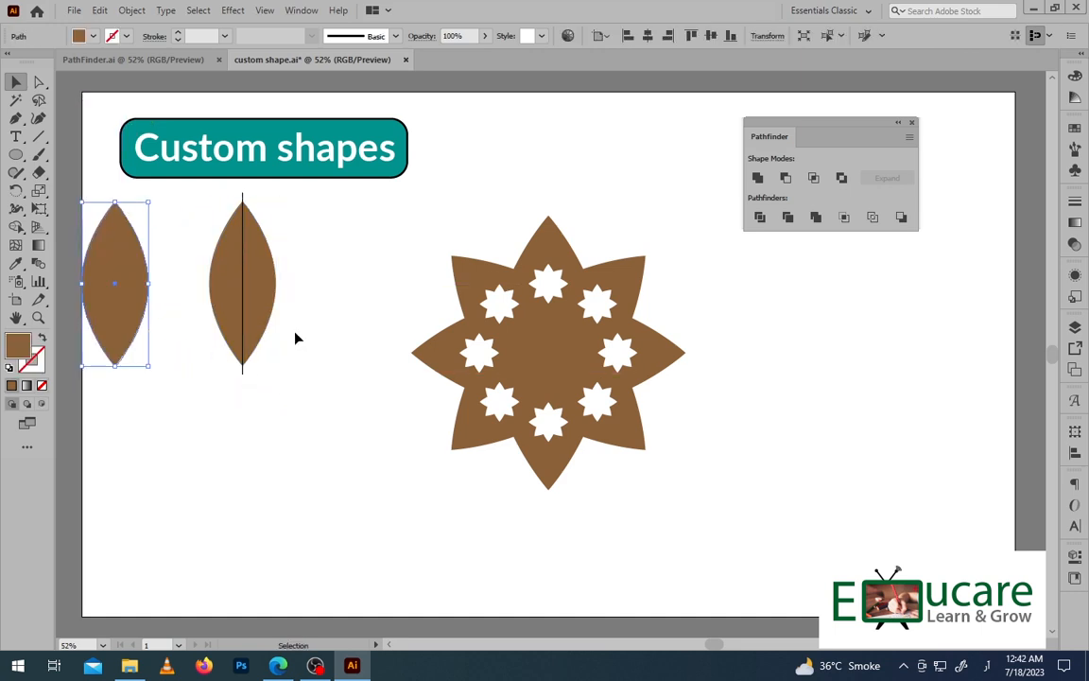
- Try rotating the petal on the vertical line by 22.5° about a point near its lower tip, and undo the rotation
{"action": "left_click", "coordinate": [268, 305]}
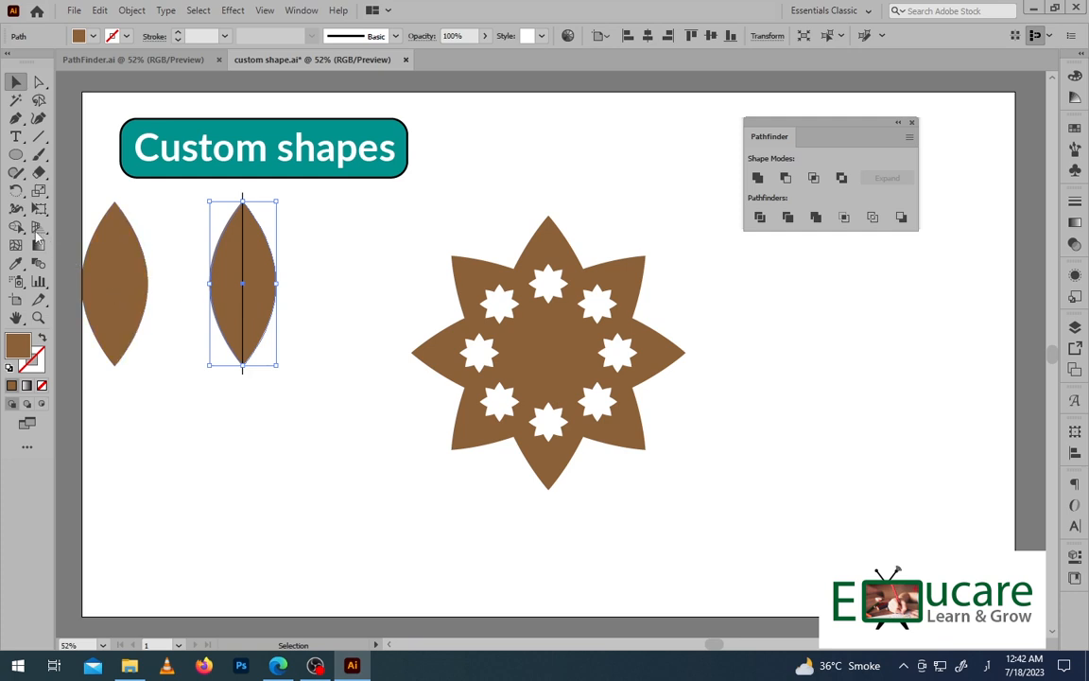
{"action": "left_click", "coordinate": [16, 189]}
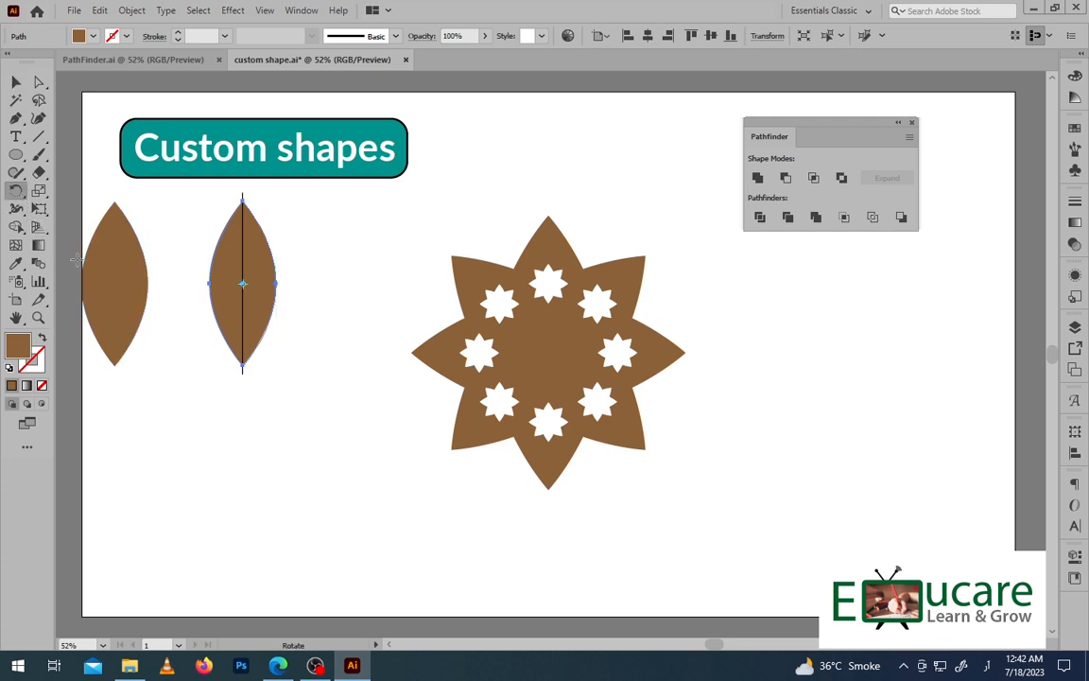
{"action": "left_click", "coordinate": [243, 352]}
{"action": "key", "text": "ctrl+equal"}
{"action": "key", "text": "ctrl+equal"}
{"action": "key", "text": "ctrl+equal"}
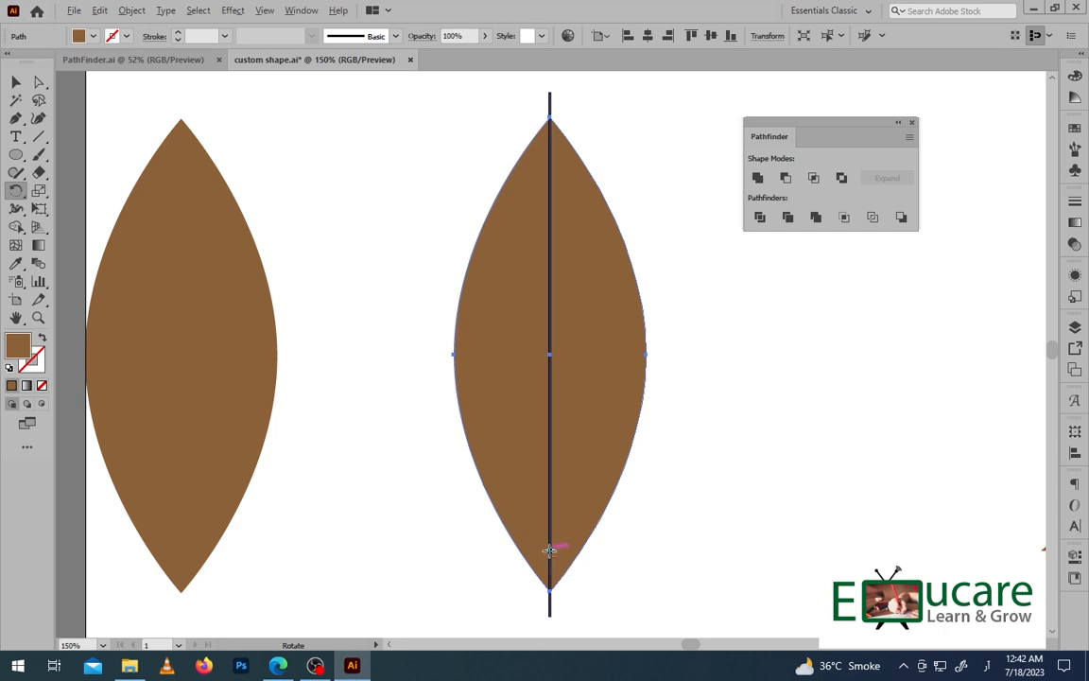
{"action": "left_click", "coordinate": [549, 549]}
{"action": "left_click", "coordinate": [550, 535], "text": "alt"}
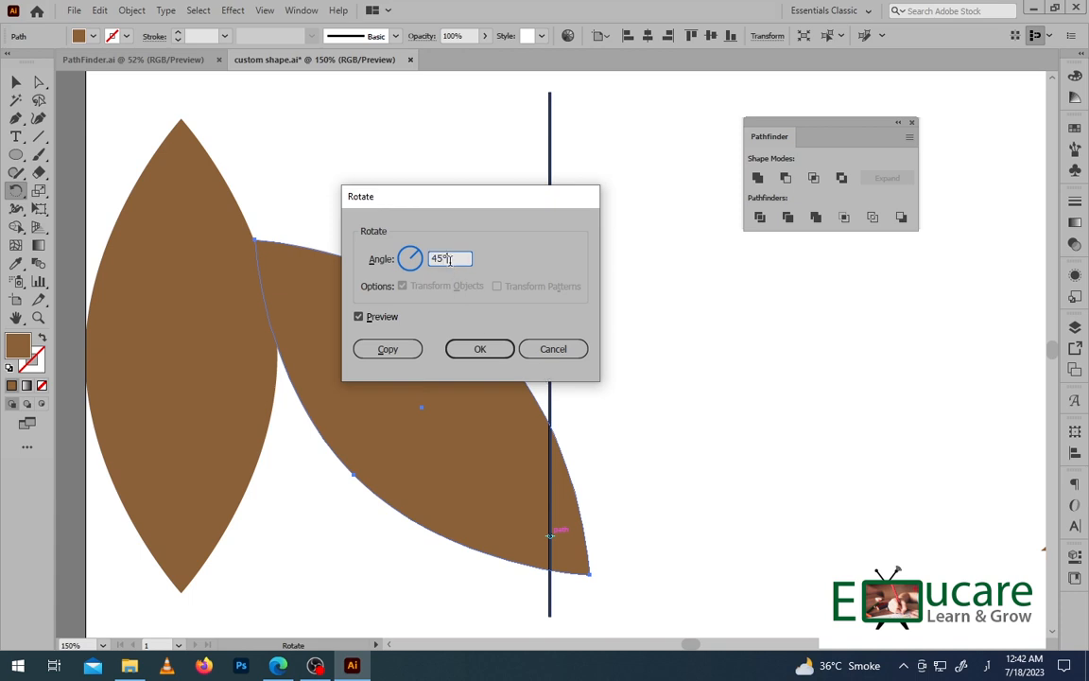
{"action": "type", "text": "22.5"}
{"action": "left_click", "coordinate": [480, 350]}
{"action": "left_click", "coordinate": [479, 349]}
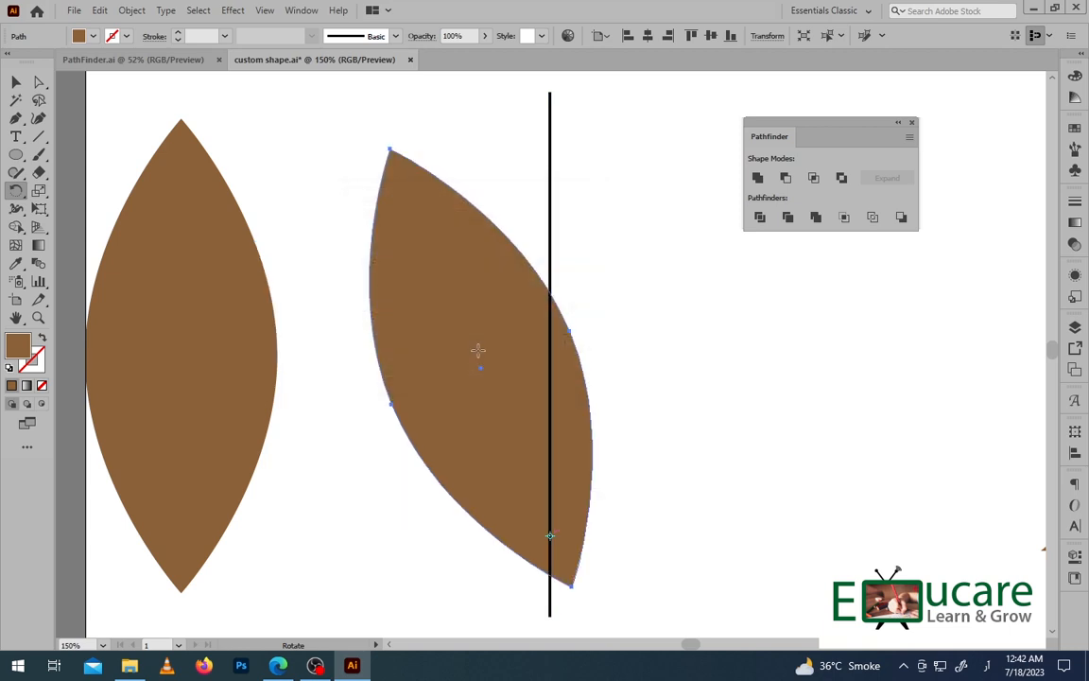
{"action": "key", "text": "ctrl+z"}
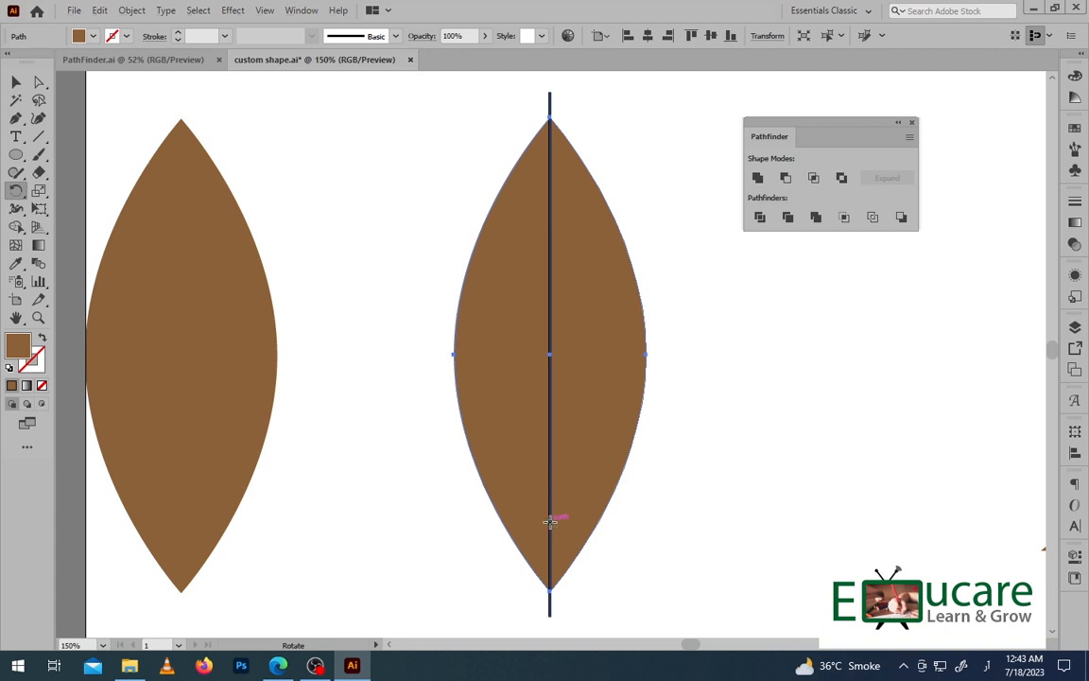
- Create a copy of the petal rotated 22.5° about a point on the vertical line just above the petal's lower tip
{"action": "left_click", "coordinate": [549, 521], "text": "alt"}
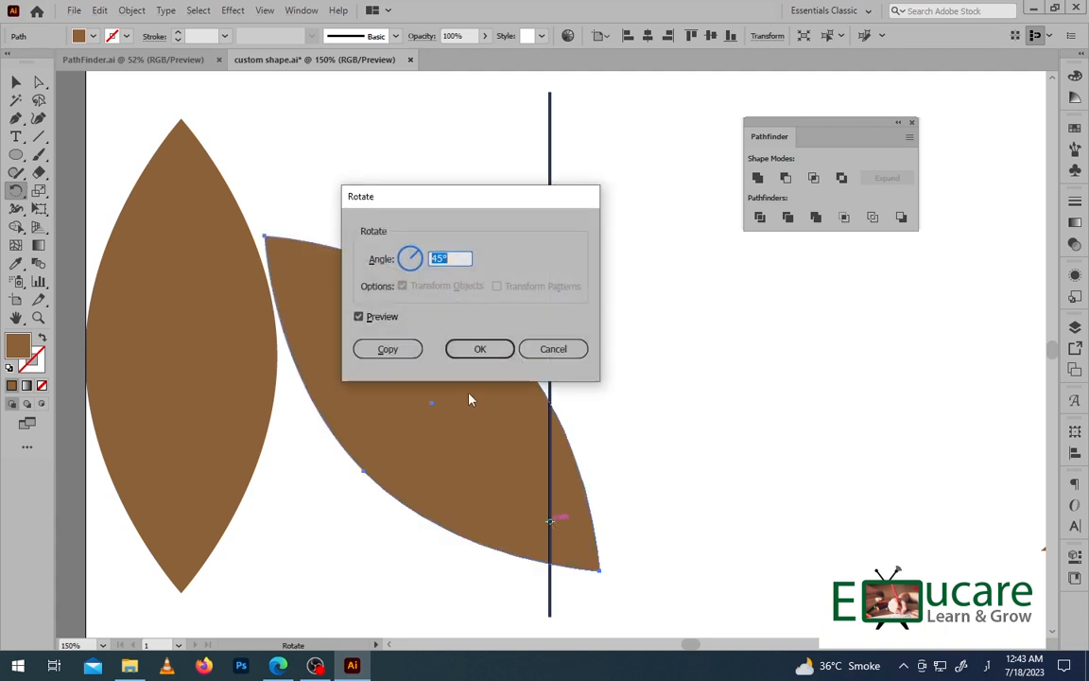
{"action": "type", "text": "22.5"}
{"action": "left_click", "coordinate": [399, 351]}
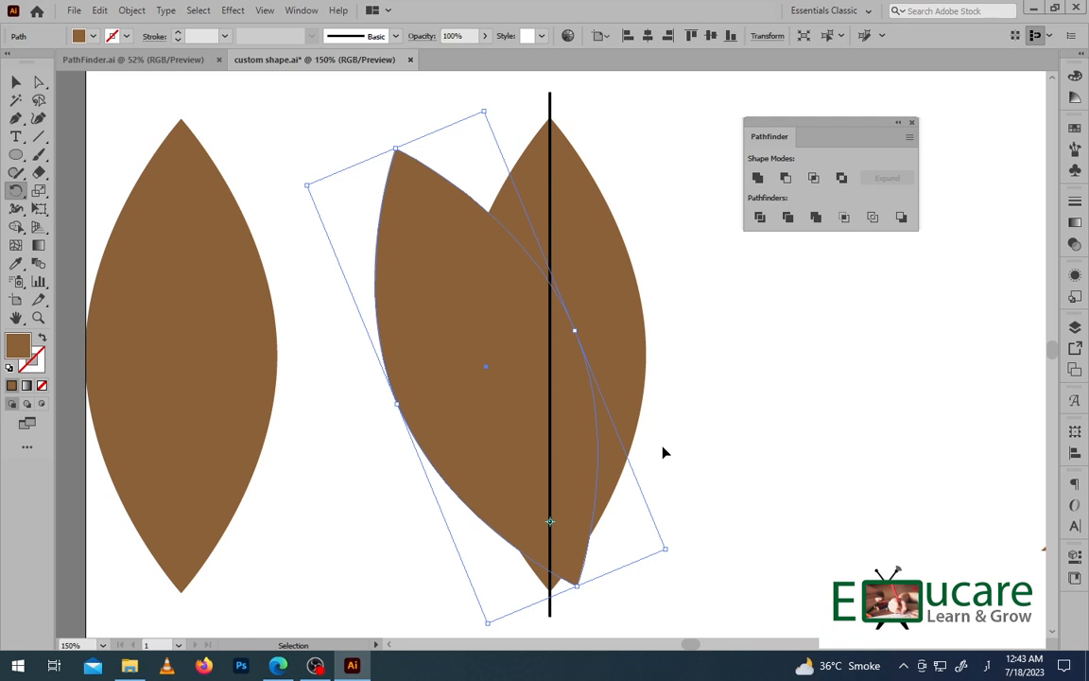
- Repeat the 22.5° rotated copy until the petals complete a full sixteen-pointed flower
{"action": "key", "text": "ctrl+d"}
{"action": "key", "text": "ctrl+d"}
{"action": "key", "text": "ctrl+d"}
{"action": "key", "text": "ctrl+d"}
{"action": "key", "text": "ctrl+d"}
{"action": "key", "text": "ctrl+d"}
{"action": "key", "text": "ctrl+d"}
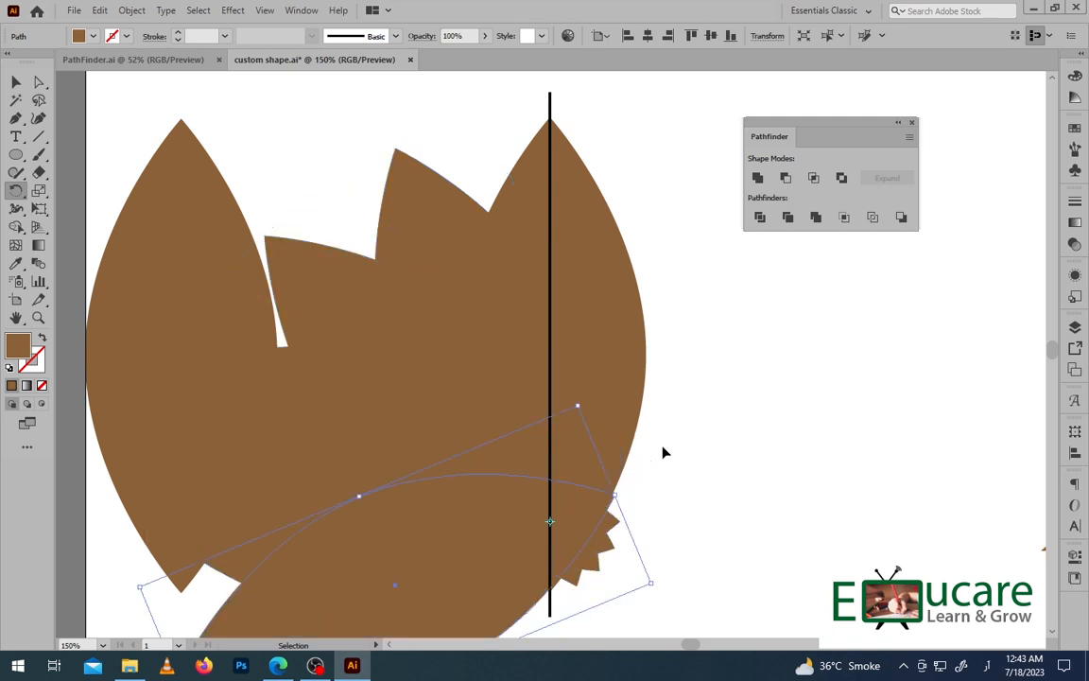
{"action": "key", "text": "ctrl+d"}
{"action": "key", "text": "ctrl+d"}
{"action": "key", "text": "ctrl+d"}
{"action": "key", "text": "ctrl+d"}
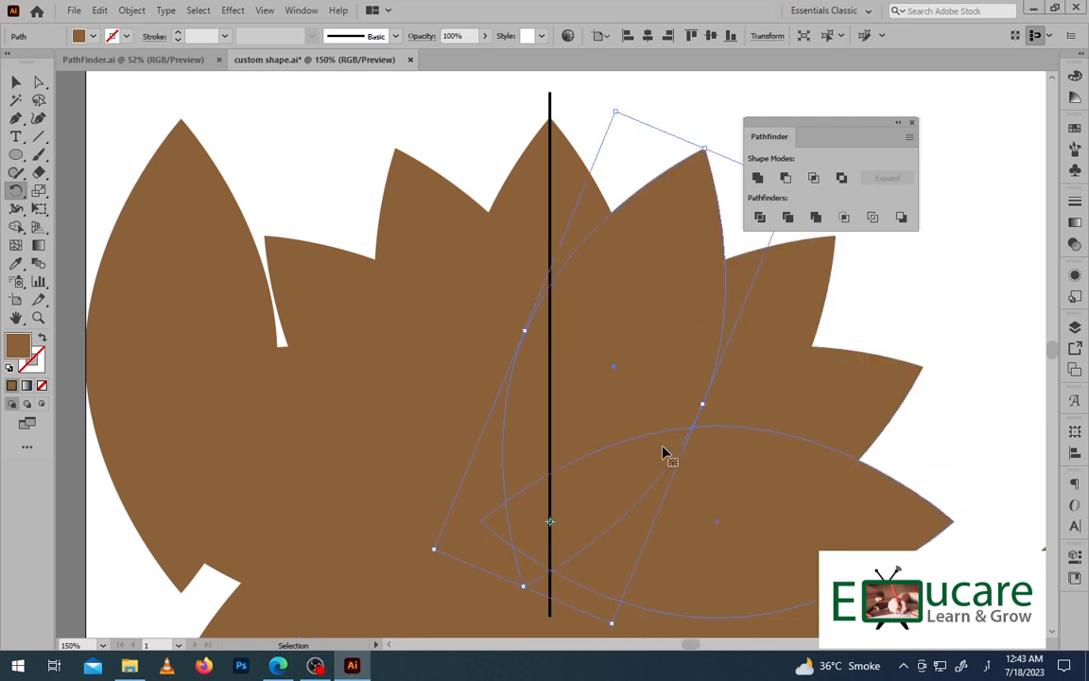
{"action": "key", "text": "ctrl+minus"}
{"action": "key", "text": "ctrl+minus"}
{"action": "key", "text": "ctrl+minus"}
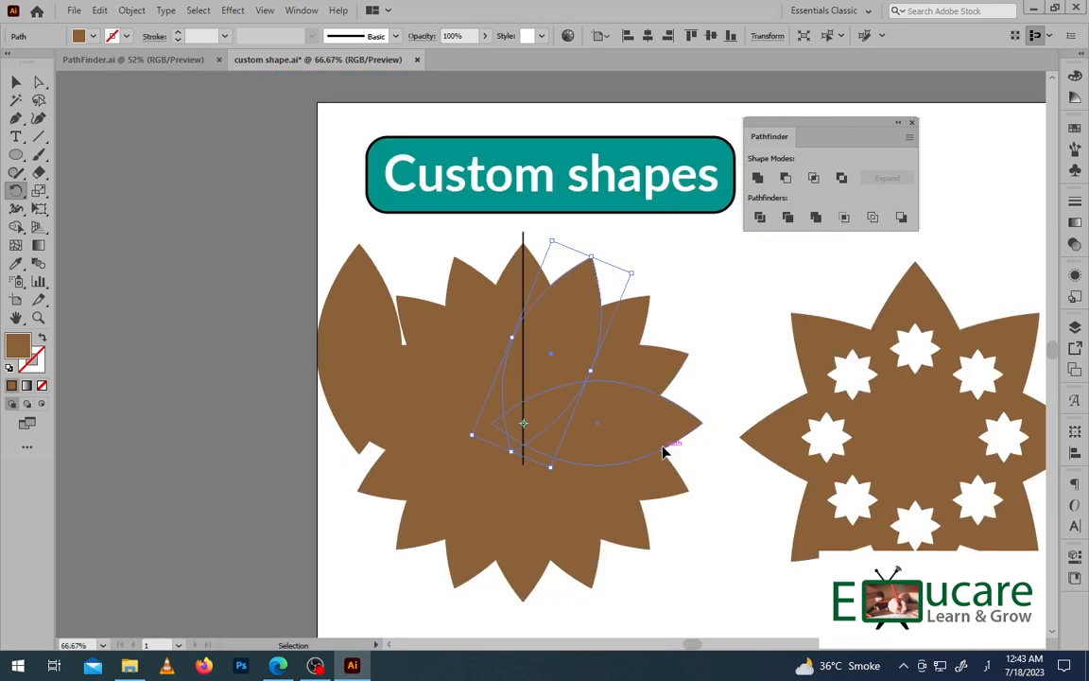
- Move the spare petal and the vertical line off the artboard, to the left of the flower
{"action": "left_click", "coordinate": [16, 82]}
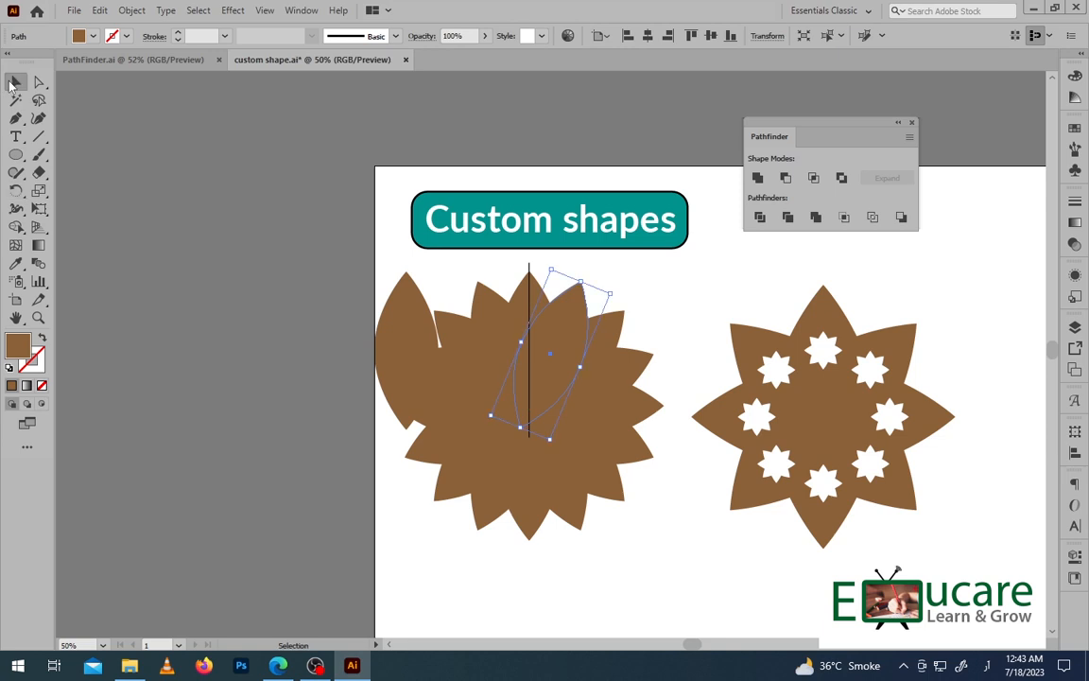
{"action": "left_click_drag", "start_coordinate": [416, 341], "coordinate": [315, 326]}
{"action": "left_click_drag", "start_coordinate": [531, 276], "coordinate": [224, 274]}
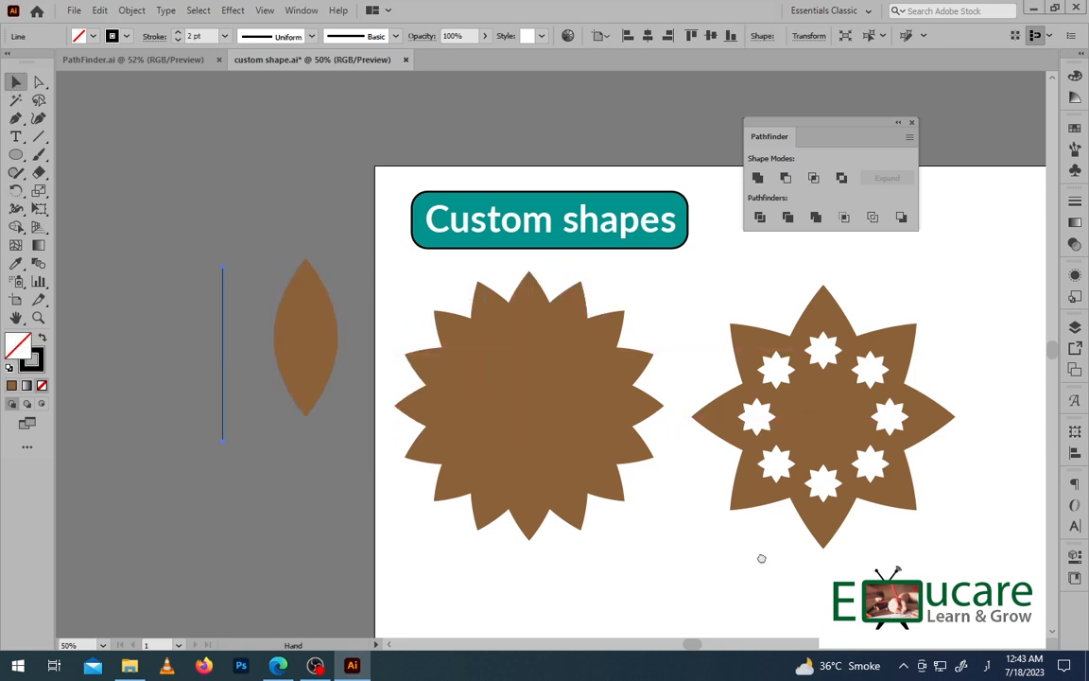
- Select all petals of the sixteen-pointed flower and scale them down proportionally about their center to under half size
{"action": "left_click_drag", "start_coordinate": [761, 554], "coordinate": [558, 379]}
{"action": "left_click_drag", "start_coordinate": [462, 389], "coordinate": [197, 97]}
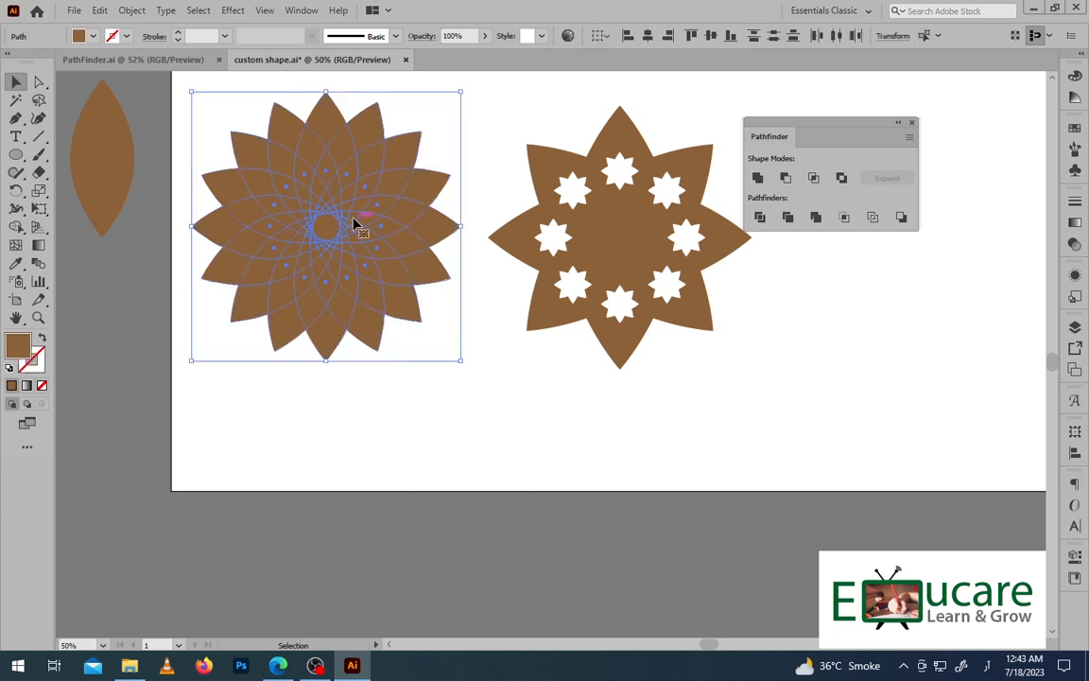
{"action": "left_click_drag", "start_coordinate": [460, 360], "coordinate": [427, 277]}
{"action": "left_click_drag", "start_coordinate": [949, 356], "coordinate": [777, 464]}
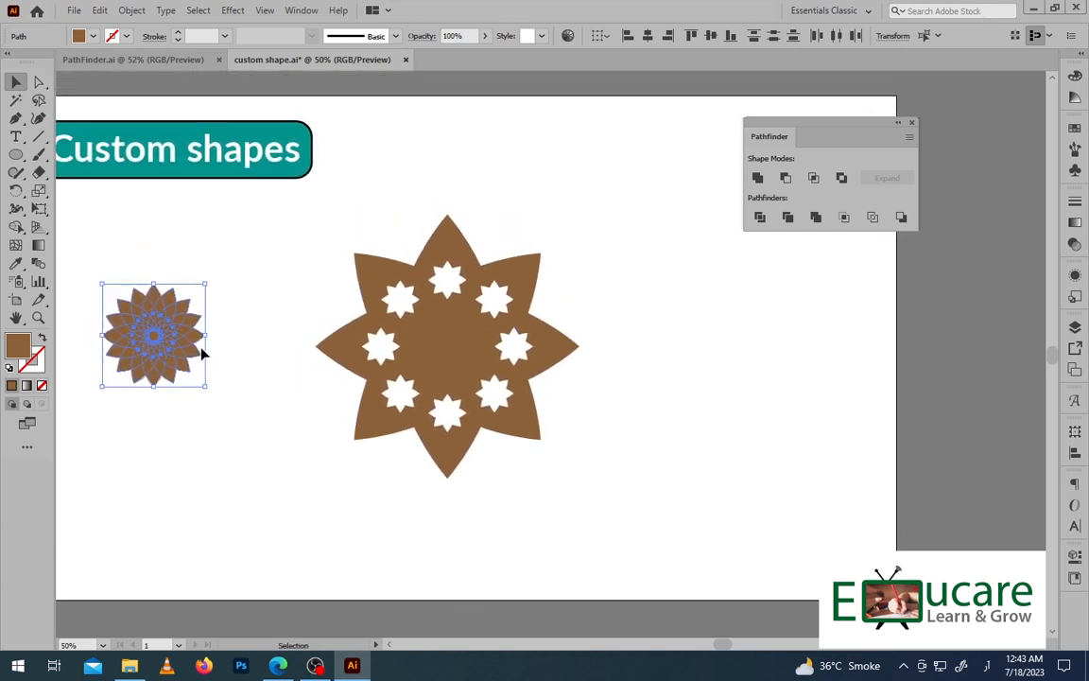
- Place two copies of the small sixteen-pointed flower beside the star and apply Exclude to the lower copy
{"action": "left_click_drag", "start_coordinate": [190, 338], "coordinate": [792, 272]}
{"action": "left_click_drag", "start_coordinate": [868, 400], "coordinate": [770, 520]}
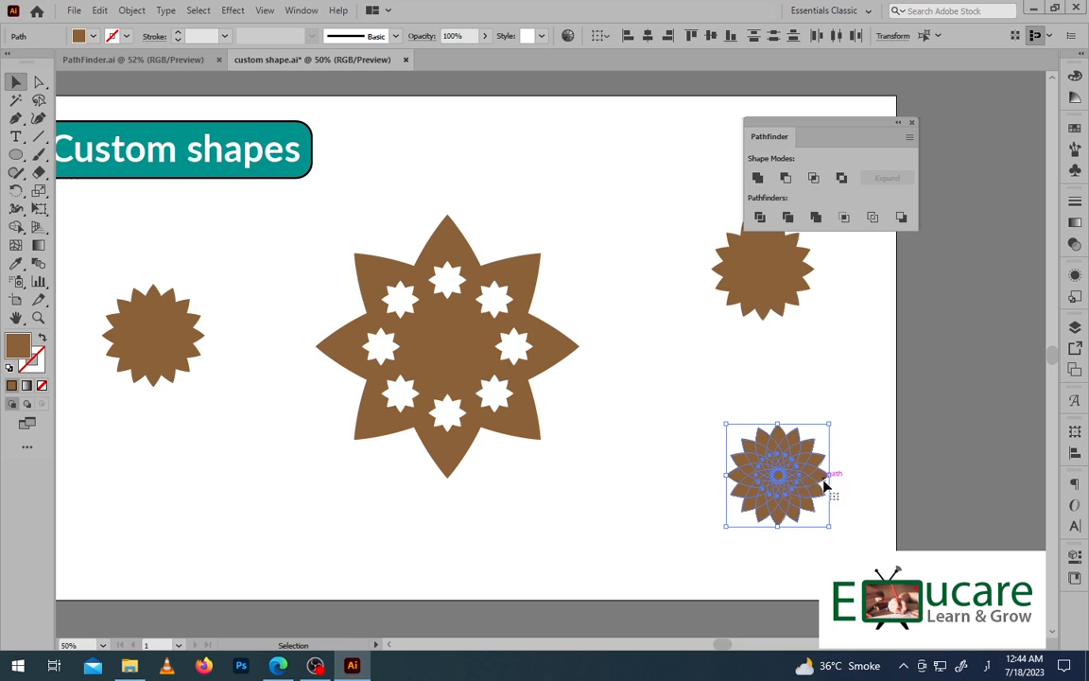
{"action": "left_click", "coordinate": [841, 178]}
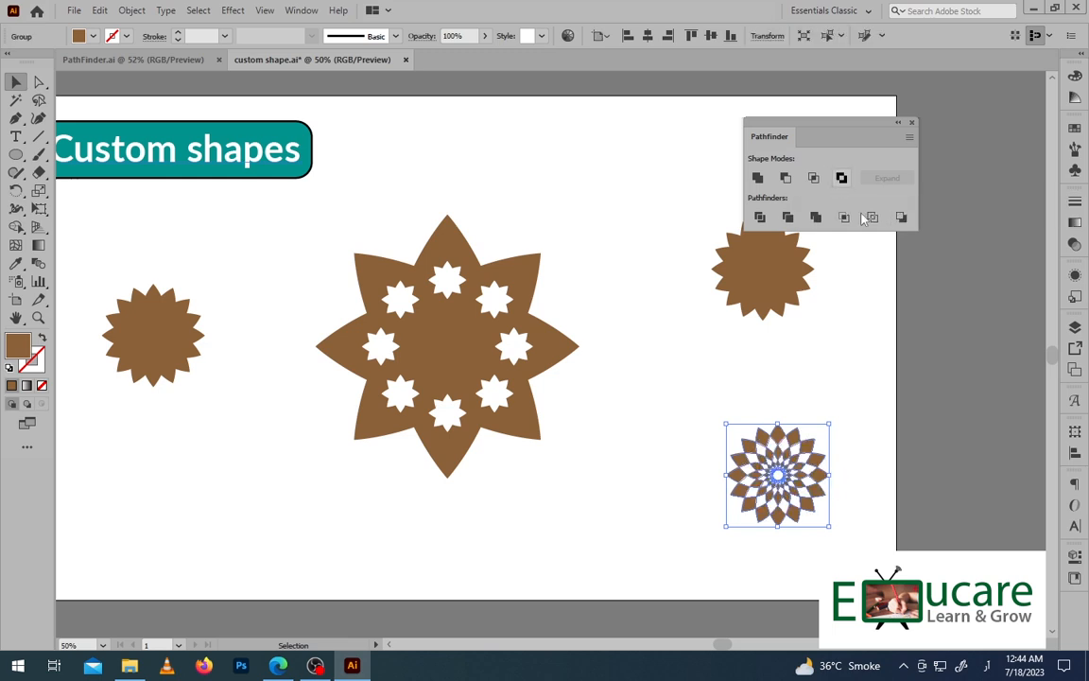
- Scale down the excluded flower proportionally and move it to the center of the large eight-pointed star
{"action": "left_click", "coordinate": [856, 433]}
{"action": "left_click_drag", "start_coordinate": [862, 408], "coordinate": [671, 559]}
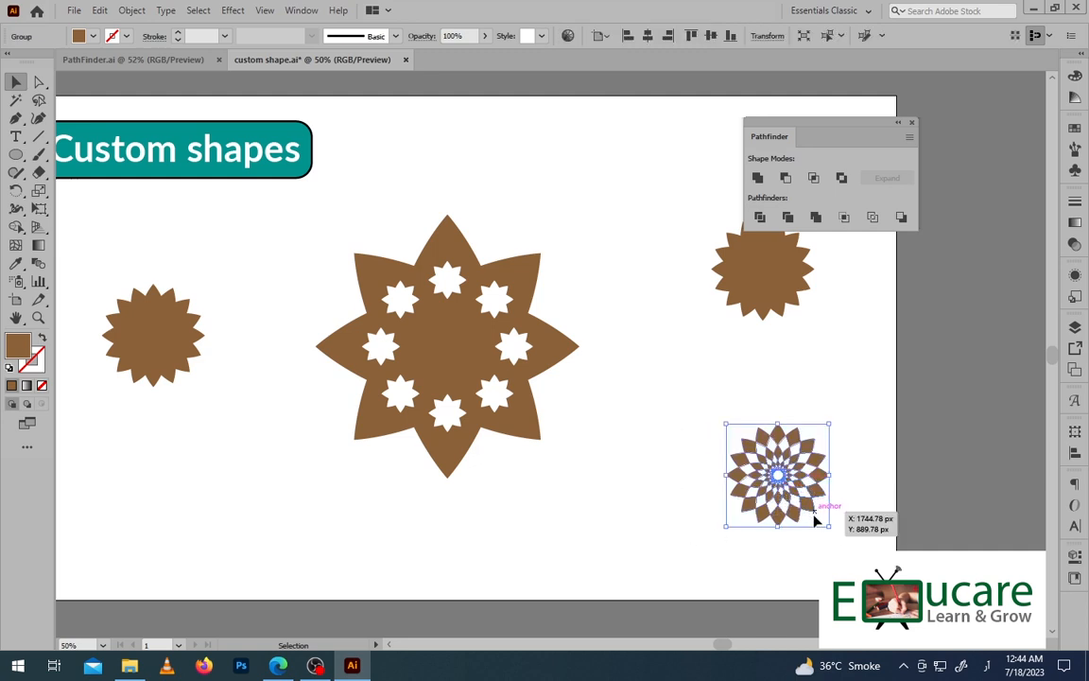
{"action": "left_click_drag", "start_coordinate": [829, 524], "coordinate": [455, 346]}
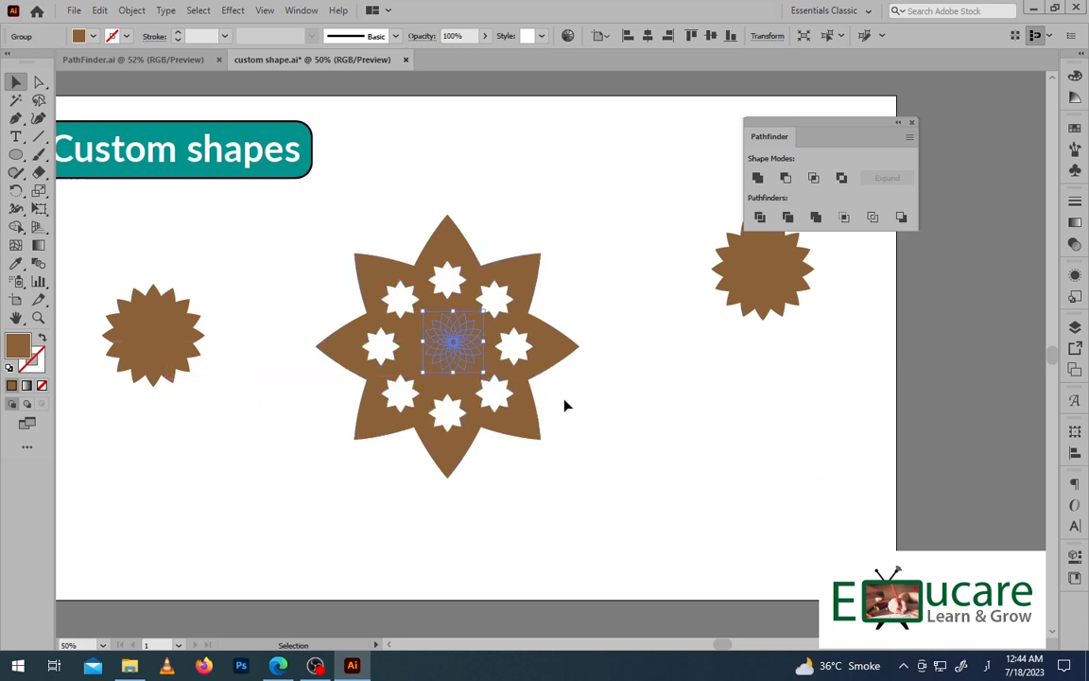
- Bring the small excluded flower to the front so that it lies above the star
{"action": "right_click", "coordinate": [469, 339]}
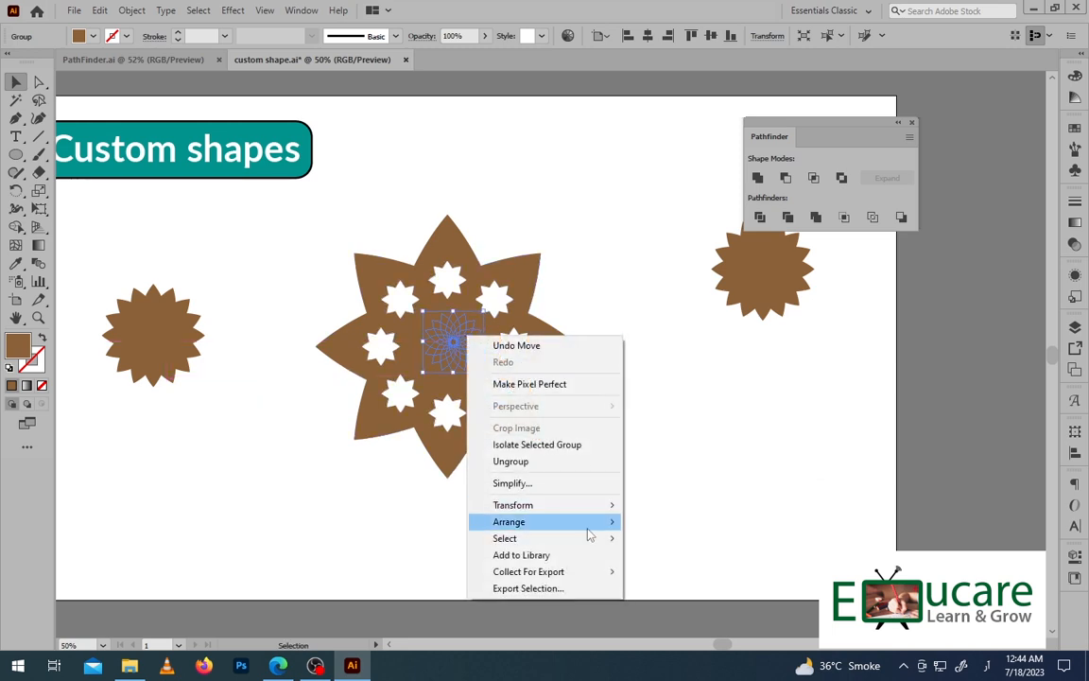
{"action": "mouse_move", "coordinate": [586, 523]}
{"action": "left_click", "coordinate": [666, 523]}
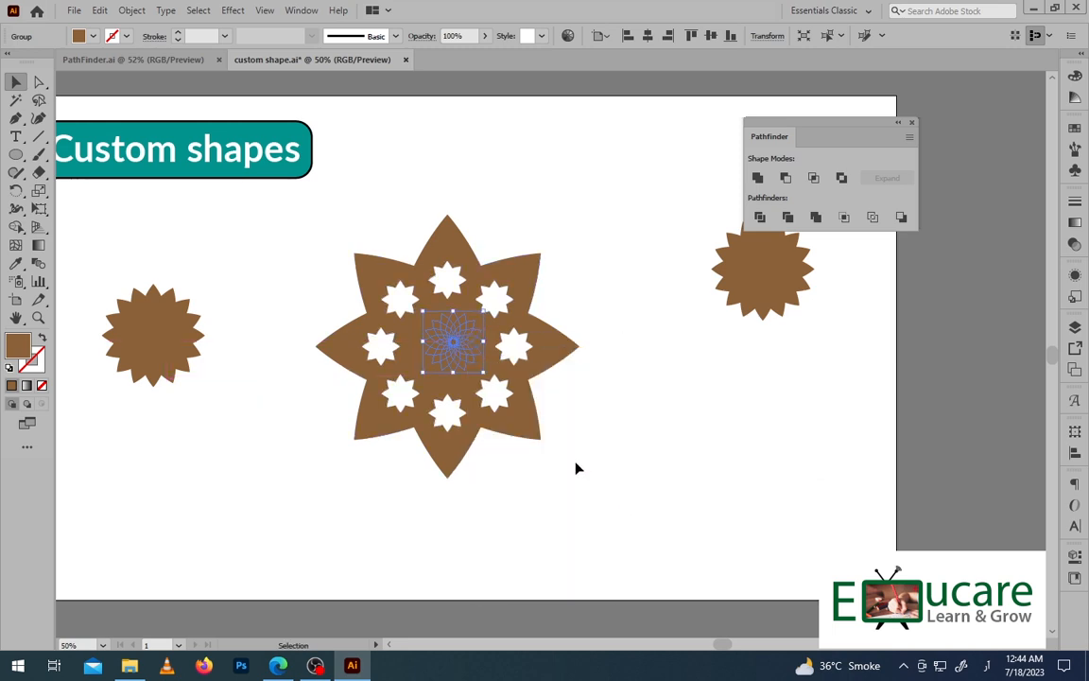
{"action": "right_click", "coordinate": [472, 348]}
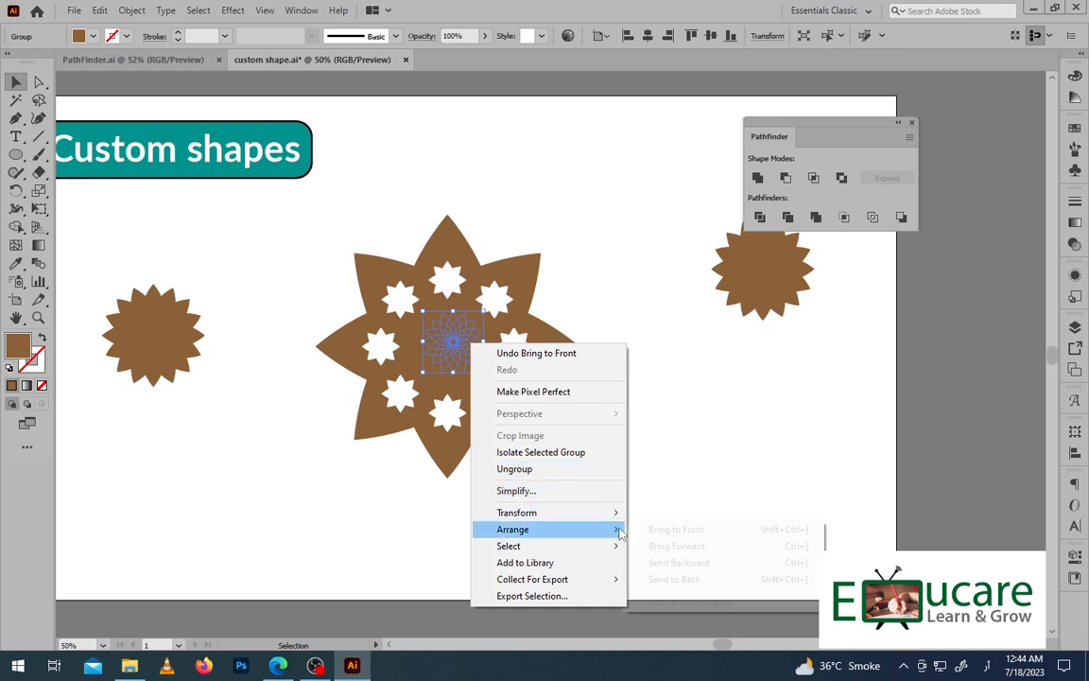
{"action": "mouse_move", "coordinate": [616, 528]}
{"action": "left_click", "coordinate": [677, 548]}
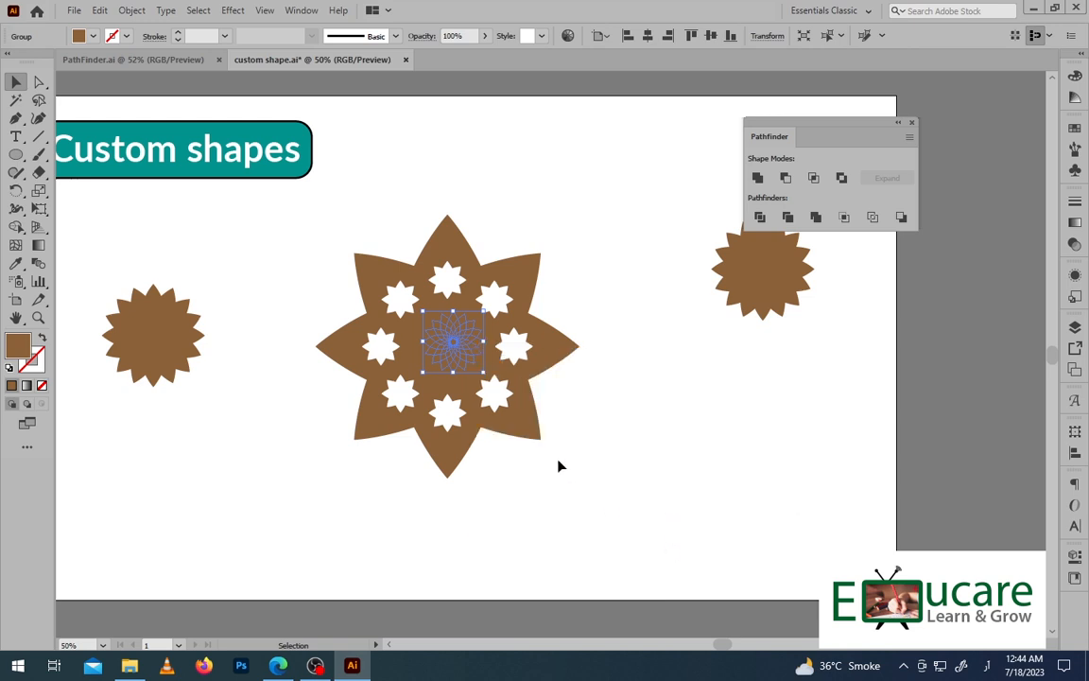
- Fill the small flower at the star's center with vivid purple, ac06f9
{"action": "double_click", "coordinate": [17, 344]}
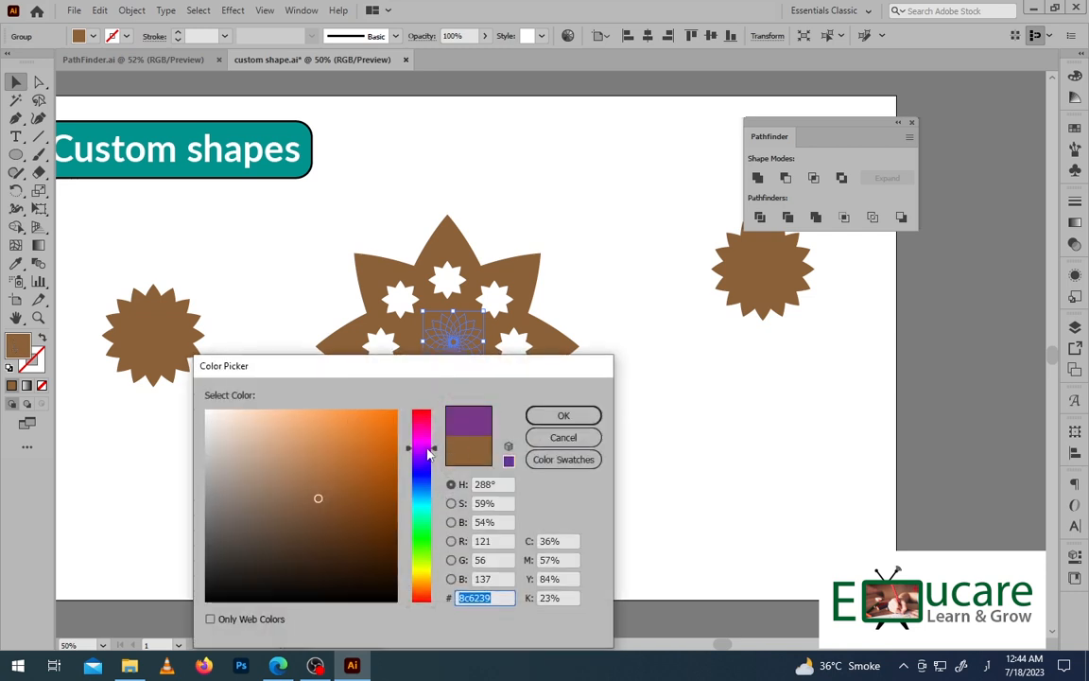
{"action": "left_click", "coordinate": [421, 451]}
{"action": "left_click_drag", "start_coordinate": [378, 425], "coordinate": [394, 413]}
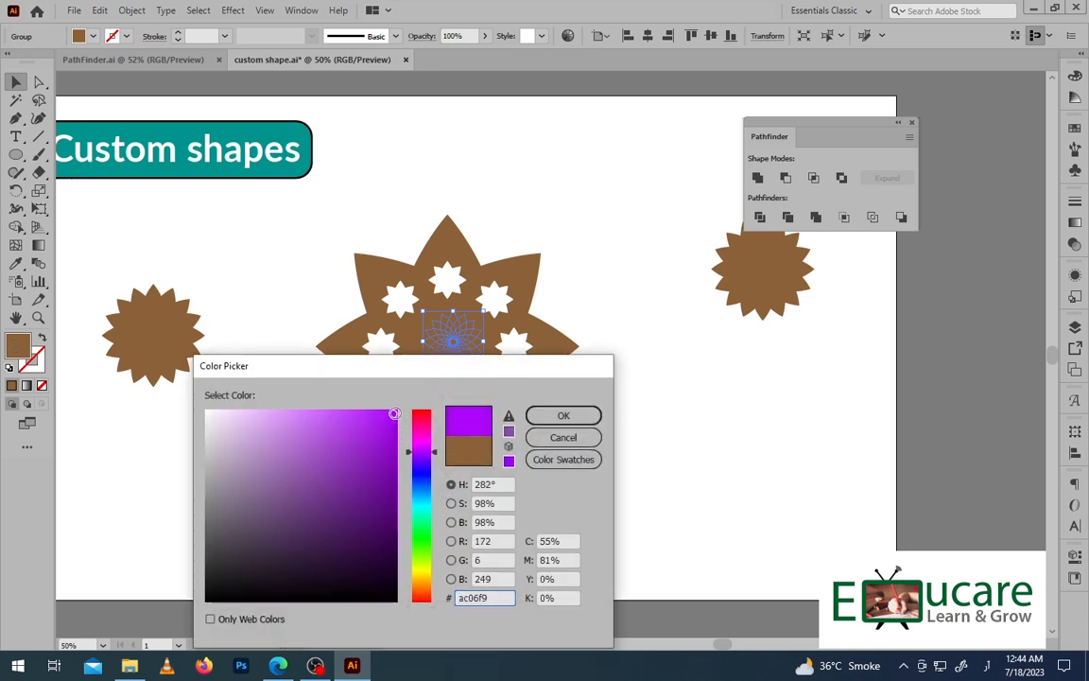
{"action": "left_click", "coordinate": [538, 416]}
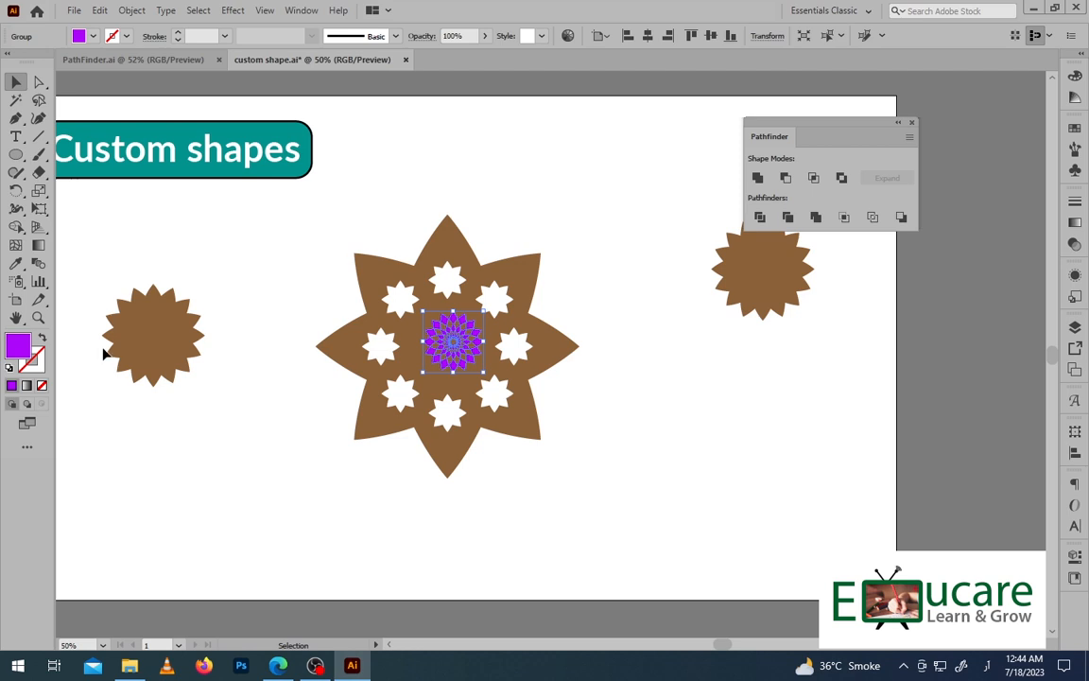
- Set the fill of the small flower at the star's center to a bright pink
{"action": "double_click", "coordinate": [18, 346]}
{"action": "left_click", "coordinate": [422, 425]}
{"action": "left_click", "coordinate": [391, 411]}
{"action": "left_click", "coordinate": [556, 416]}
- Align the star and the pink flower to each other's centers horizontally and vertically
{"action": "left_click_drag", "start_coordinate": [608, 230], "coordinate": [407, 435]}
{"action": "left_click", "coordinate": [647, 35]}
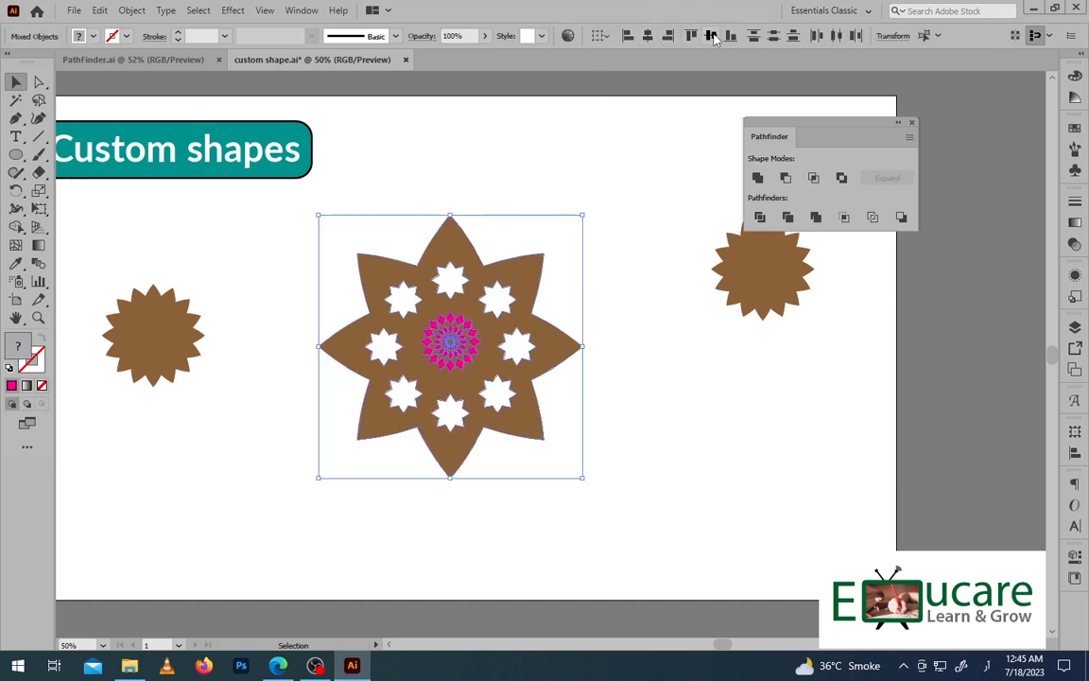
{"action": "left_click", "coordinate": [629, 270]}
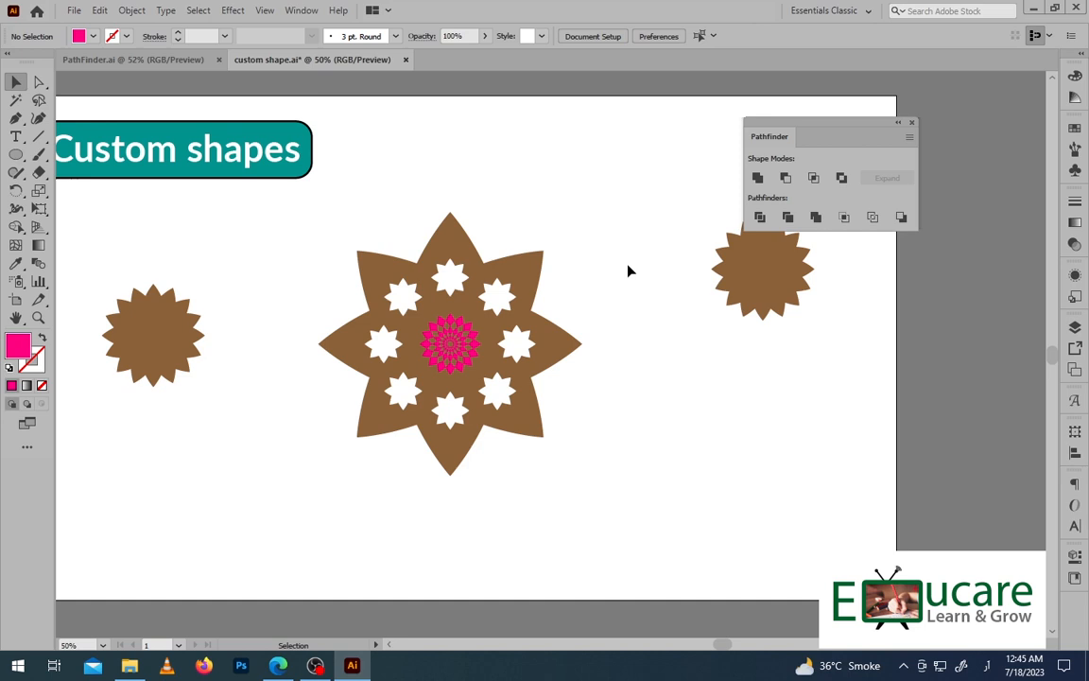
- Create an Offset Path of 30 px around the brown star with miter joins and a miter limit of 4
{"action": "left_click", "coordinate": [543, 281]}
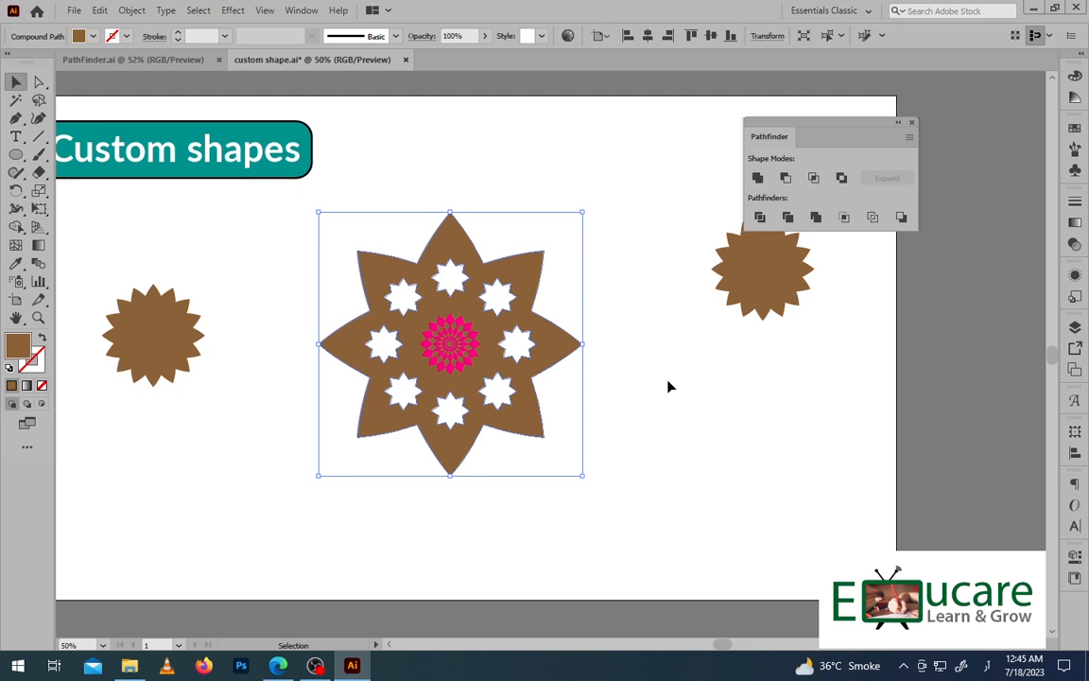
{"action": "left_click", "coordinate": [132, 11]}
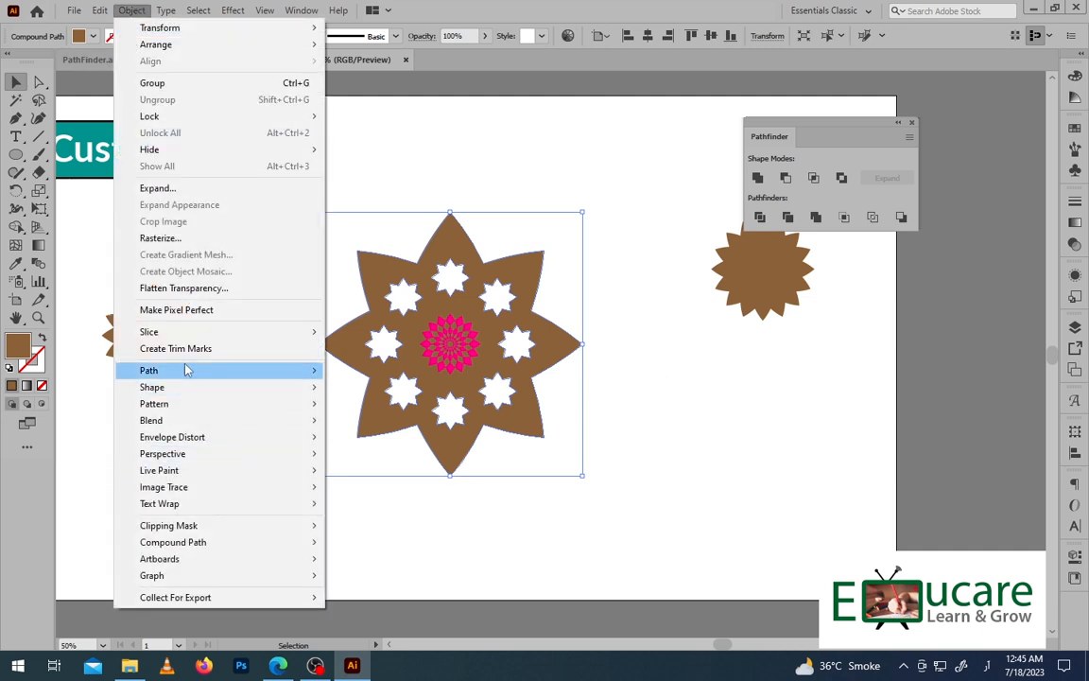
{"action": "mouse_move", "coordinate": [195, 369]}
{"action": "left_click", "coordinate": [358, 425]}
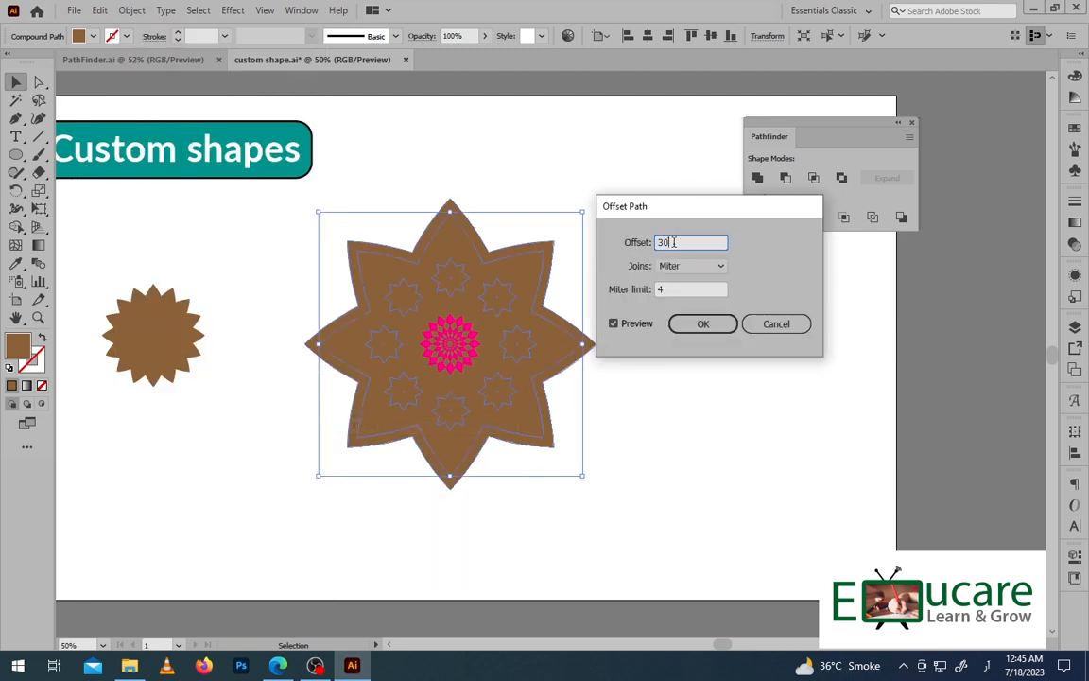
{"action": "left_click", "coordinate": [714, 328]}
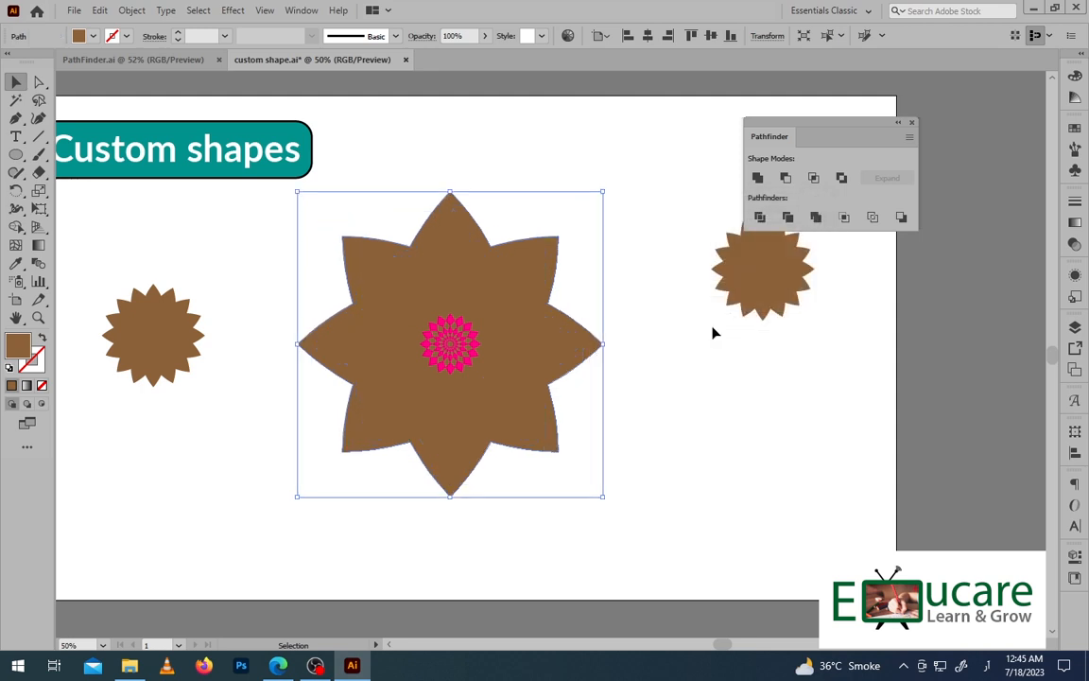
- Set the fill of the offset star path to none
{"action": "left_click", "coordinate": [1076, 276]}
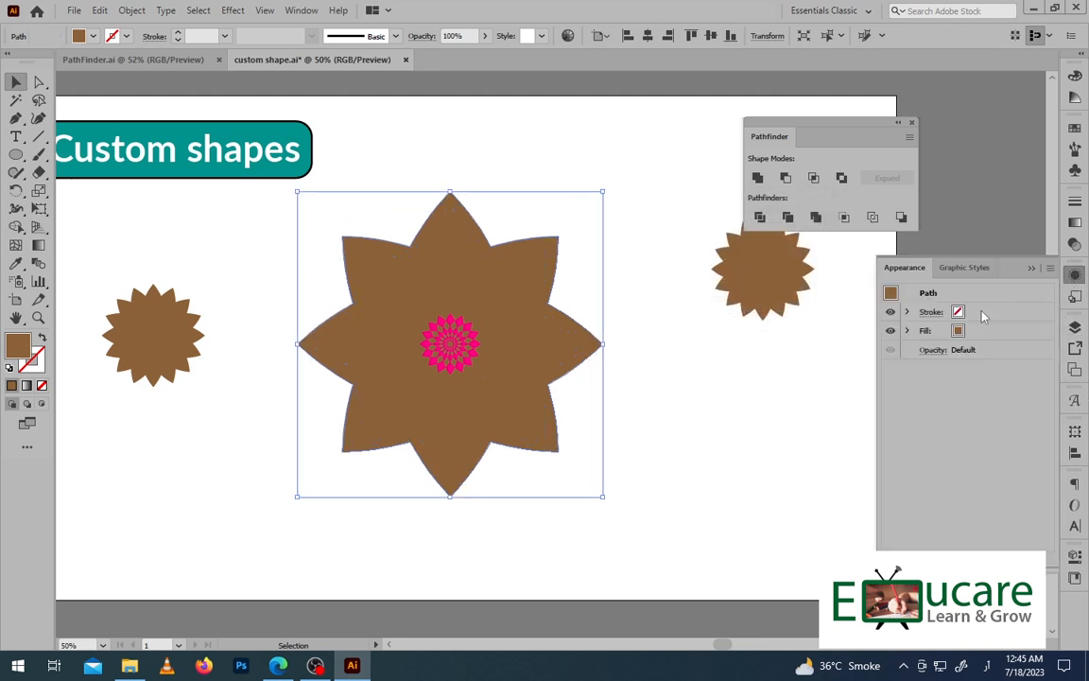
{"action": "left_click", "coordinate": [957, 332]}
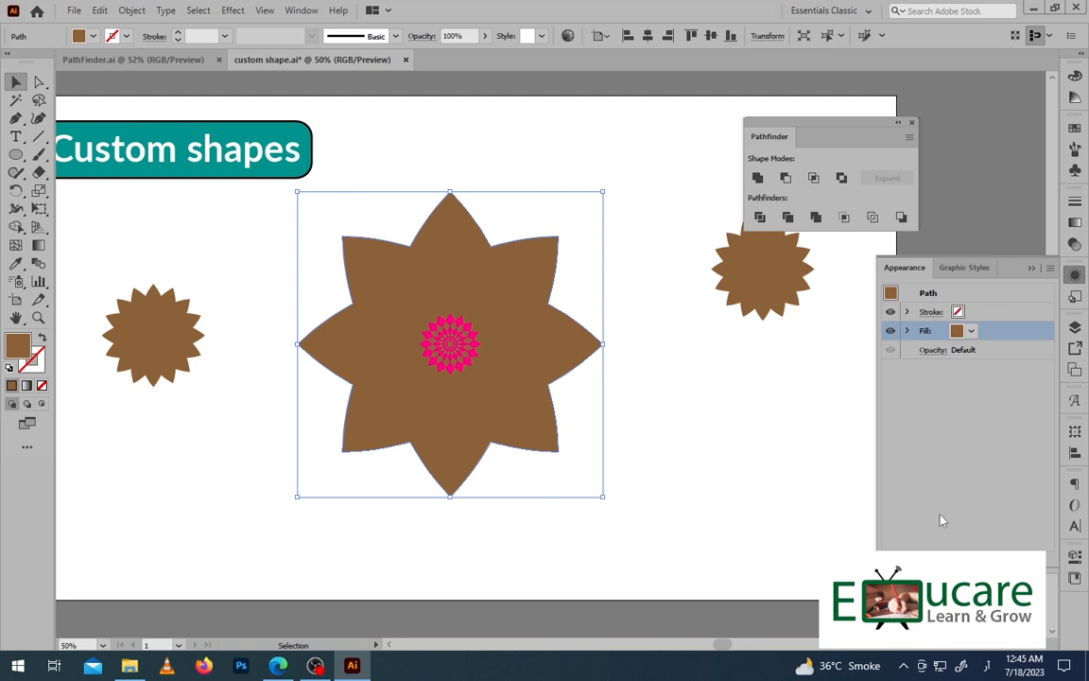
{"action": "left_click", "coordinate": [971, 331]}
{"action": "left_click", "coordinate": [810, 356]}
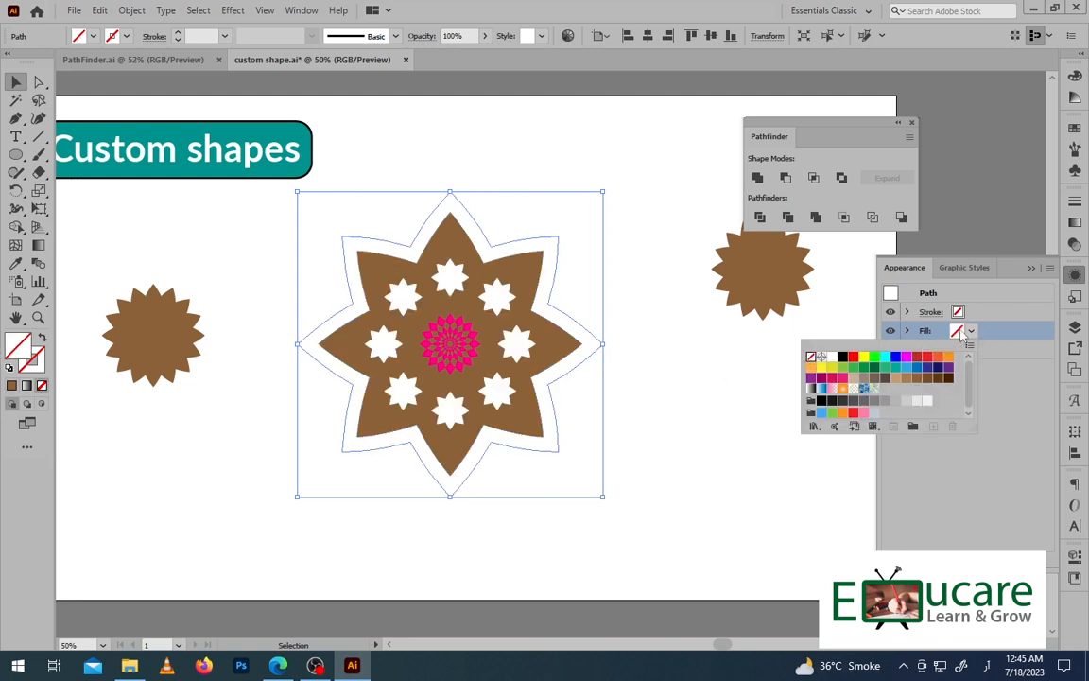
{"action": "left_click", "coordinate": [1003, 324]}
- Give the offset star outline a red stroke with a weight of 7 pt
{"action": "left_click", "coordinate": [983, 313]}
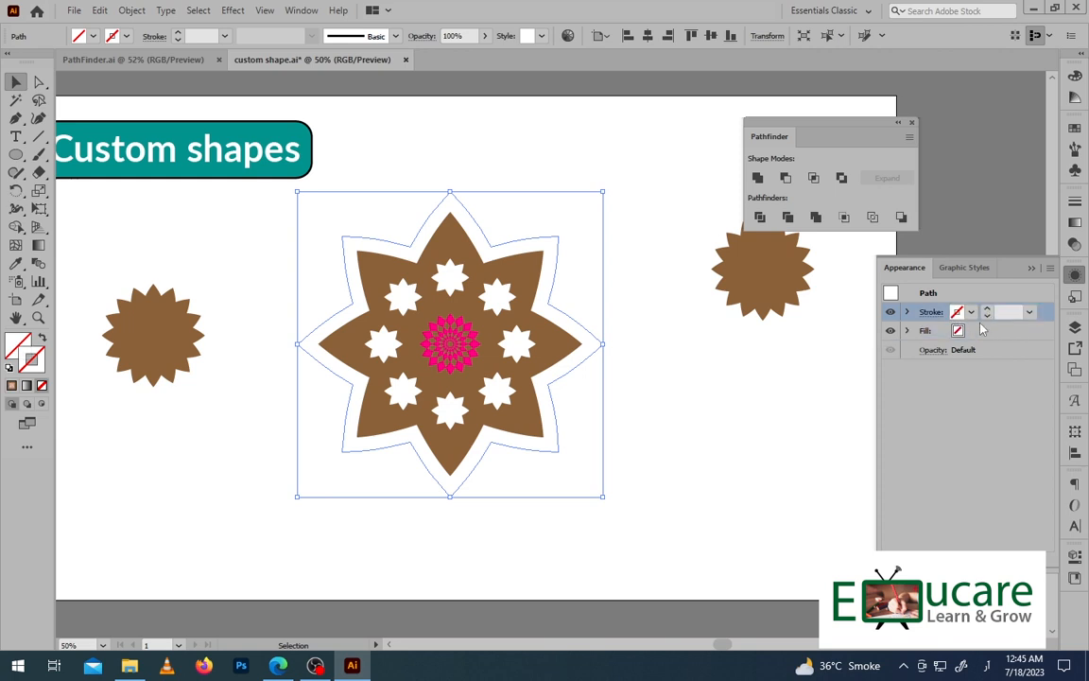
{"action": "left_click", "coordinate": [971, 312]}
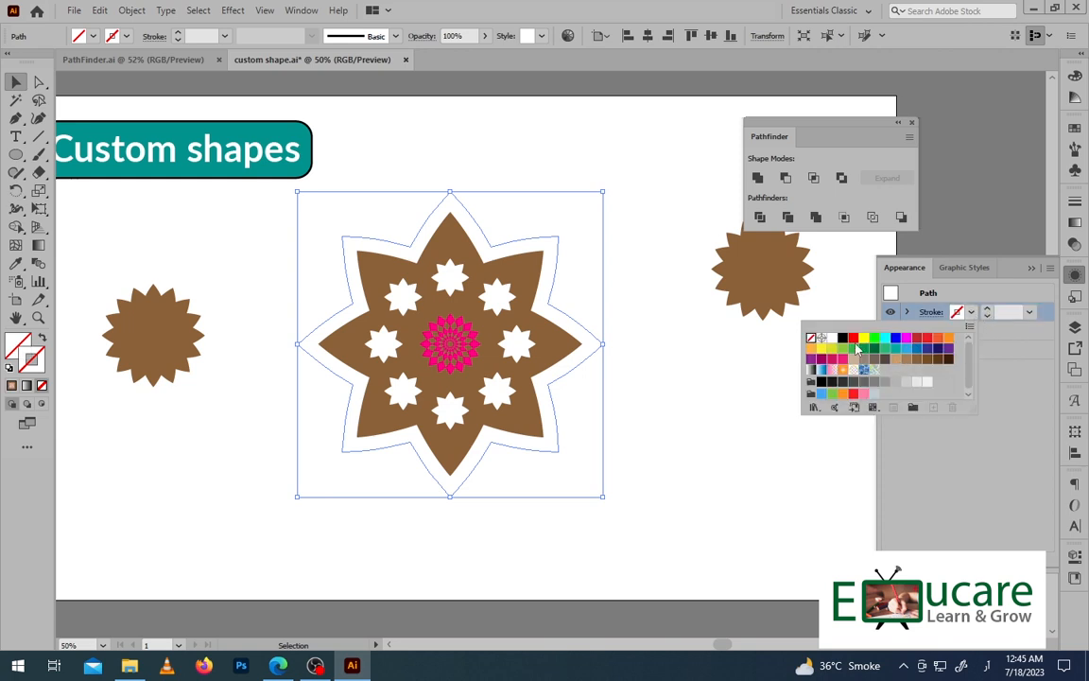
{"action": "left_click", "coordinate": [854, 340]}
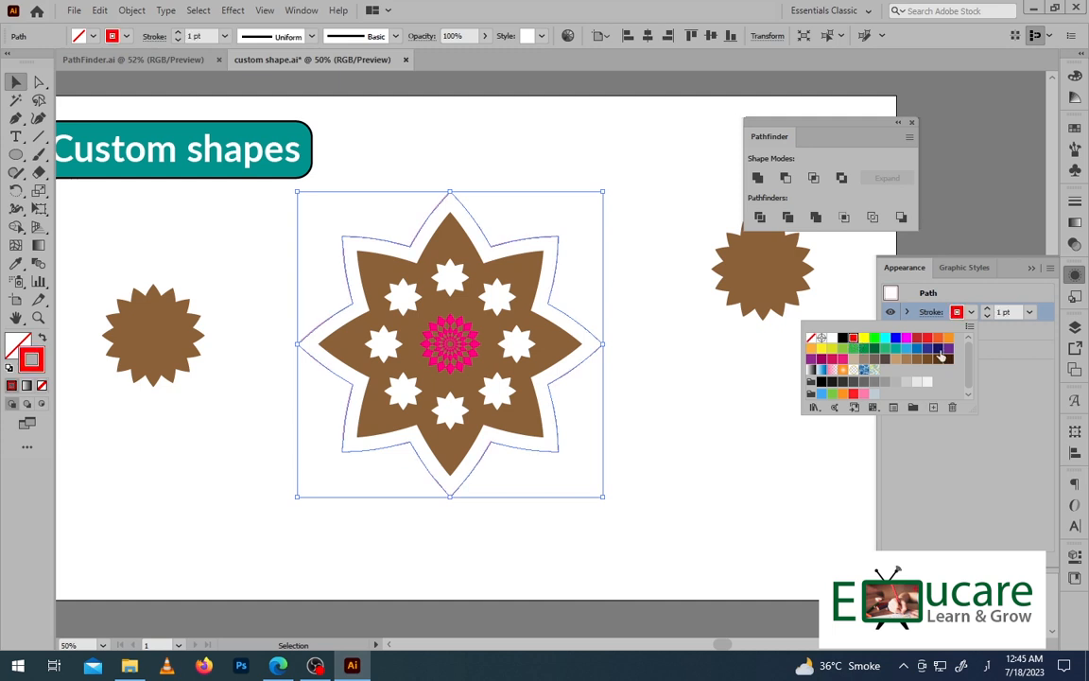
{"action": "left_click", "coordinate": [987, 310]}
{"action": "left_click", "coordinate": [987, 310]}
{"action": "left_click", "coordinate": [987, 310]}
{"action": "left_click", "coordinate": [986, 310]}
{"action": "left_click", "coordinate": [987, 310]}
{"action": "left_click", "coordinate": [987, 310]}
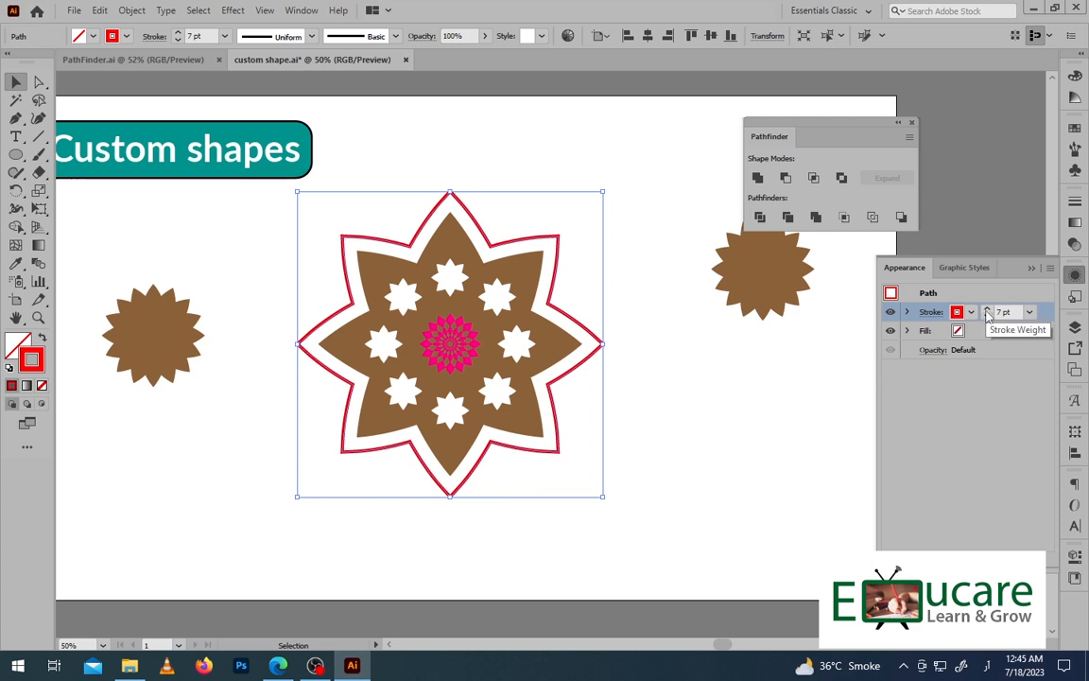
- Add a second stroke to the star outline in cyan at 14 pt and place it beneath the red stroke
{"action": "left_click", "coordinate": [1007, 381]}
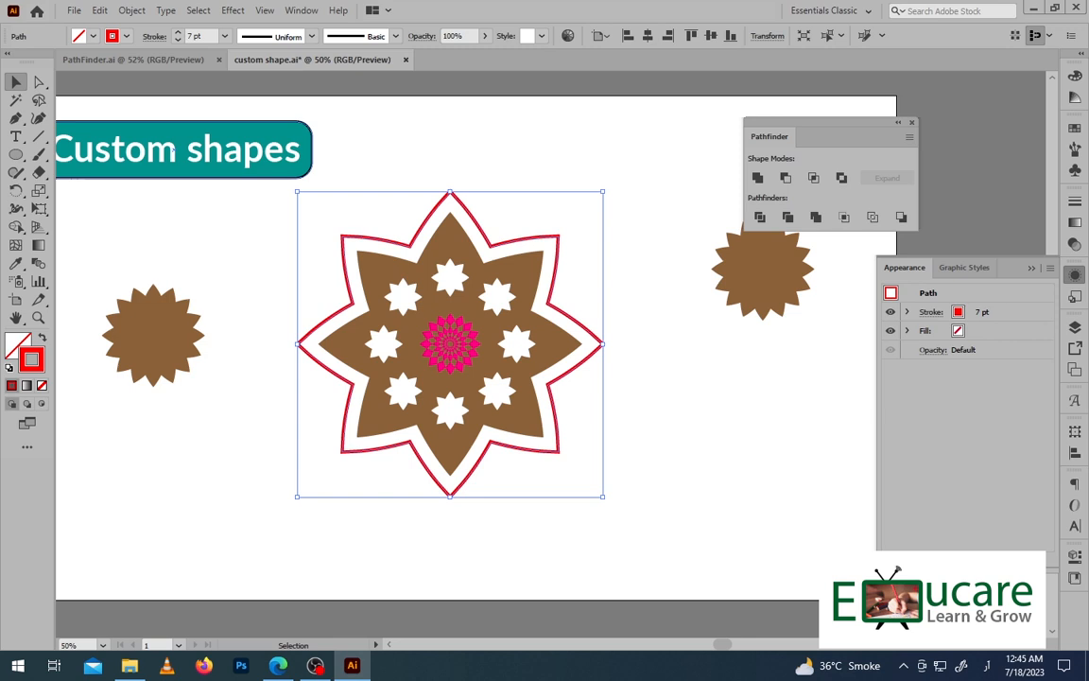
{"action": "left_click", "coordinate": [889, 560]}
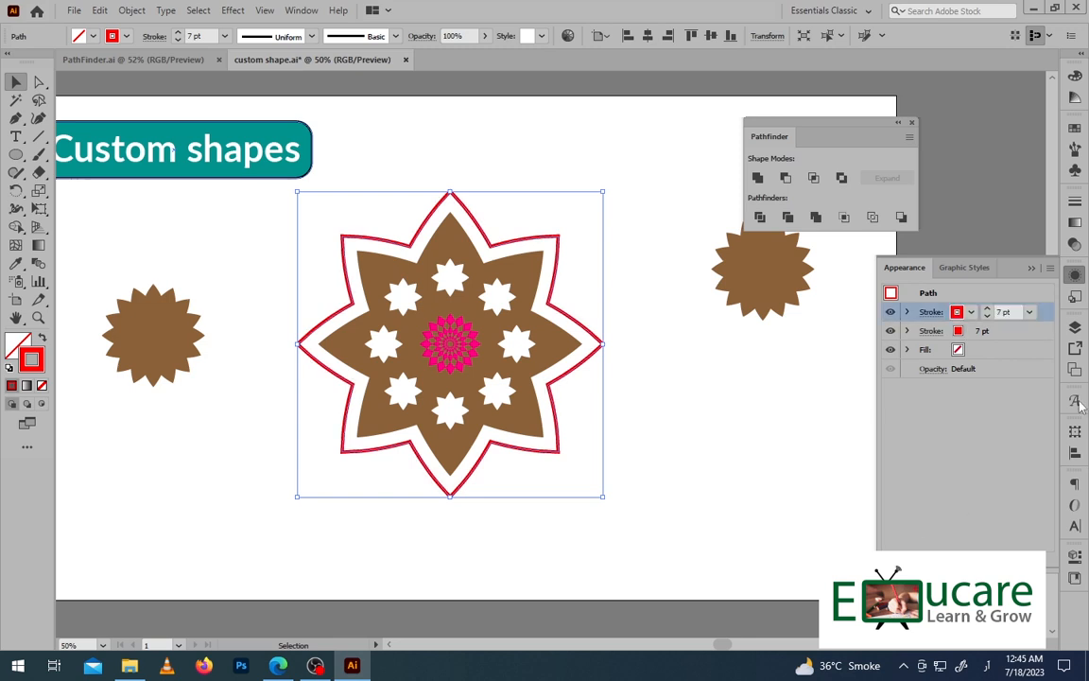
{"action": "left_click", "coordinate": [969, 313]}
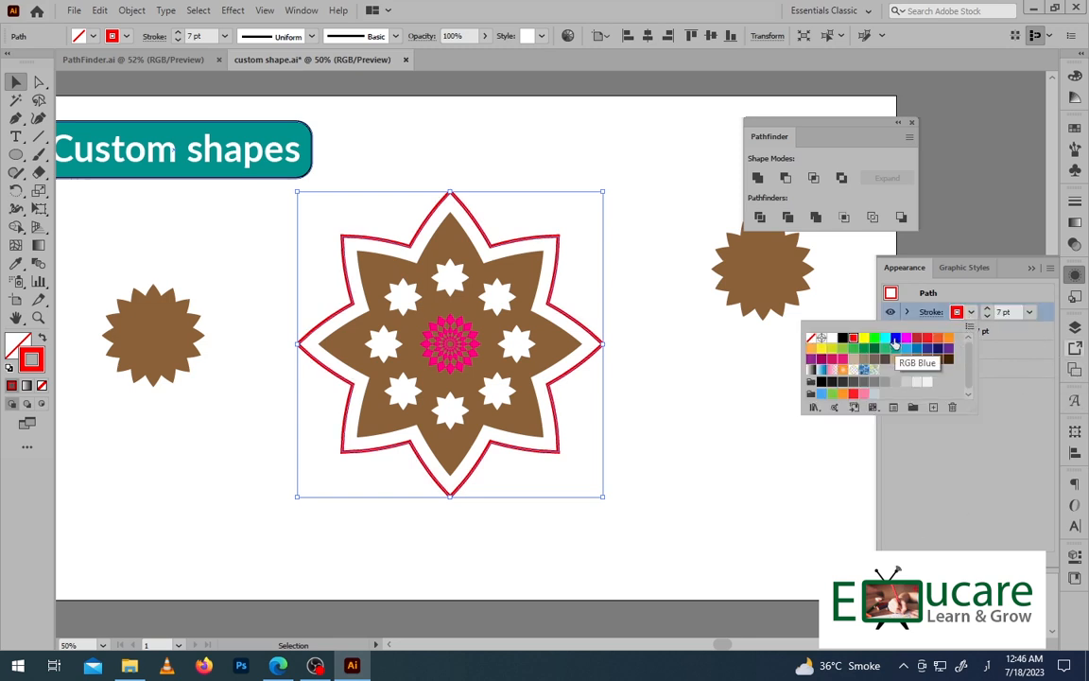
{"action": "left_click", "coordinate": [885, 338]}
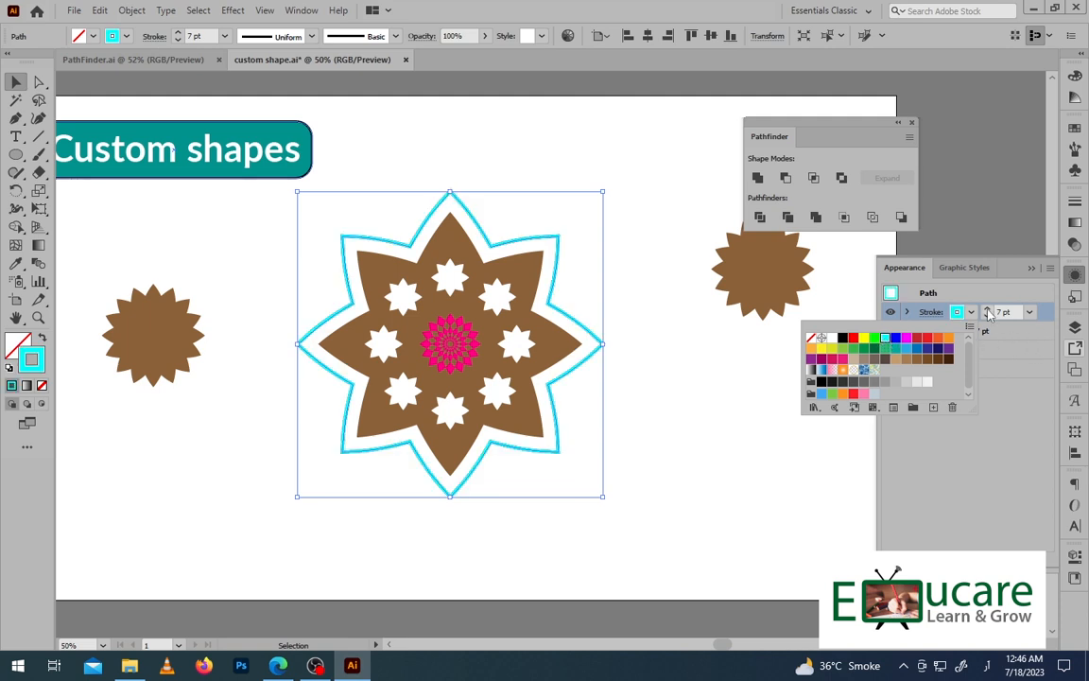
{"action": "left_click", "coordinate": [987, 310]}
{"action": "left_click", "coordinate": [988, 310]}
{"action": "left_click", "coordinate": [988, 311]}
{"action": "left_click", "coordinate": [988, 310]}
{"action": "left_click", "coordinate": [988, 310]}
{"action": "left_click", "coordinate": [988, 310]}
{"action": "left_click", "coordinate": [987, 310]}
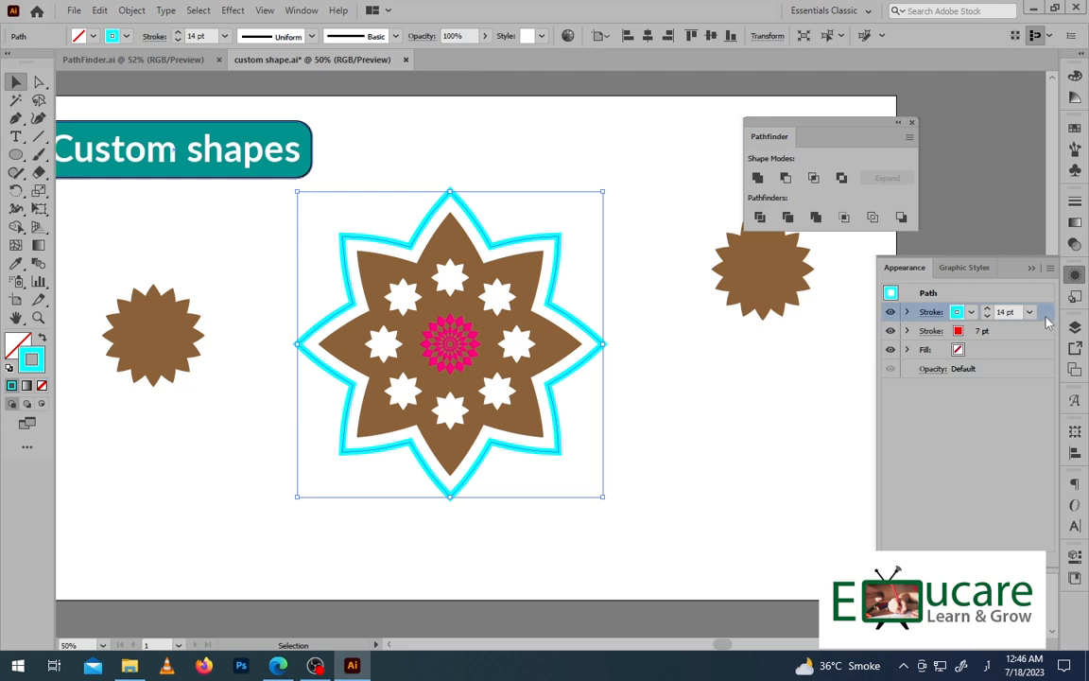
{"action": "left_click_drag", "start_coordinate": [1021, 313], "coordinate": [1011, 333]}
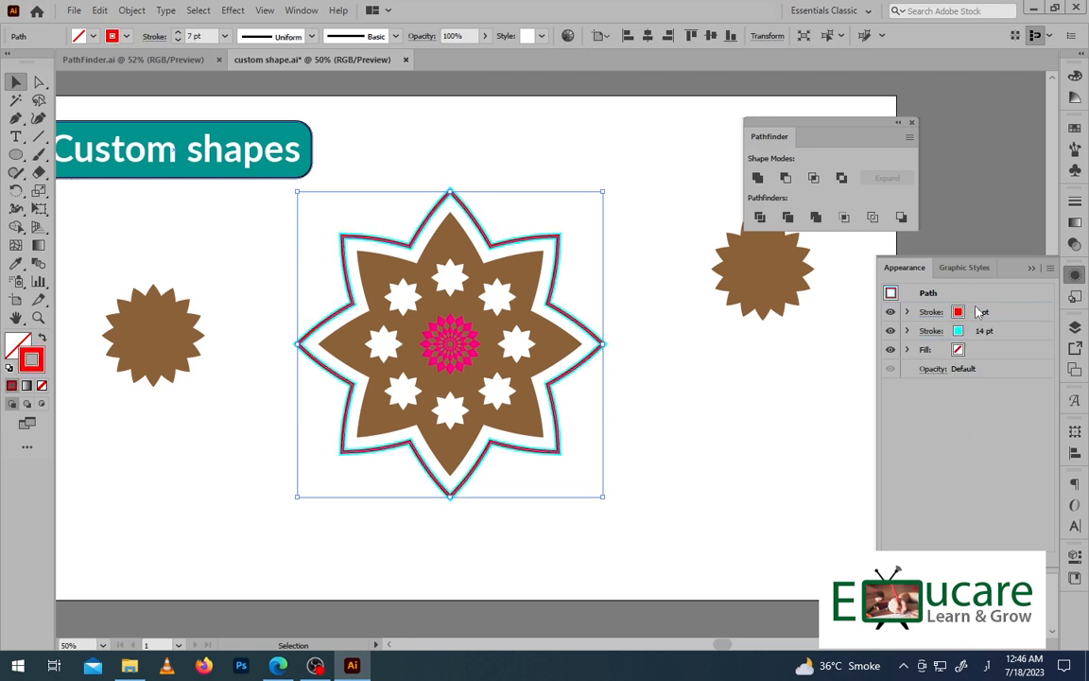
- Add a third stroke to the star outline in orange with a weight of 21 pt
{"action": "left_click", "coordinate": [946, 331]}
{"action": "left_click", "coordinate": [961, 454]}
{"action": "key", "text": "ctrl+z"}
{"action": "left_click", "coordinate": [958, 312]}
{"action": "left_click", "coordinate": [948, 340]}
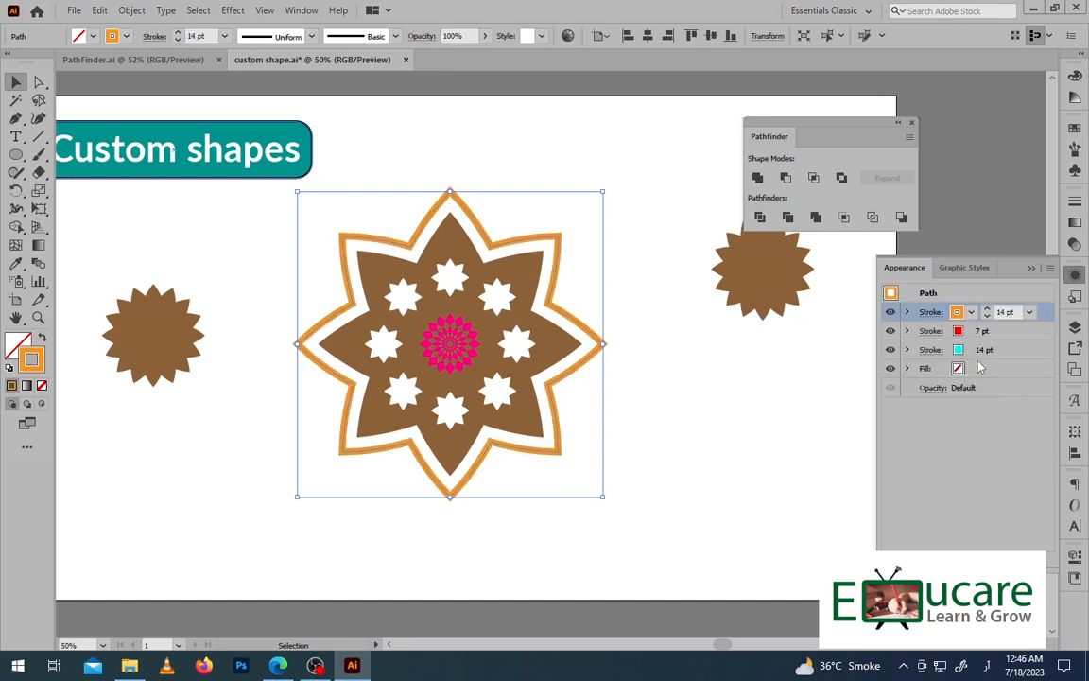
{"action": "left_click", "coordinate": [987, 309]}
{"action": "left_click", "coordinate": [987, 308]}
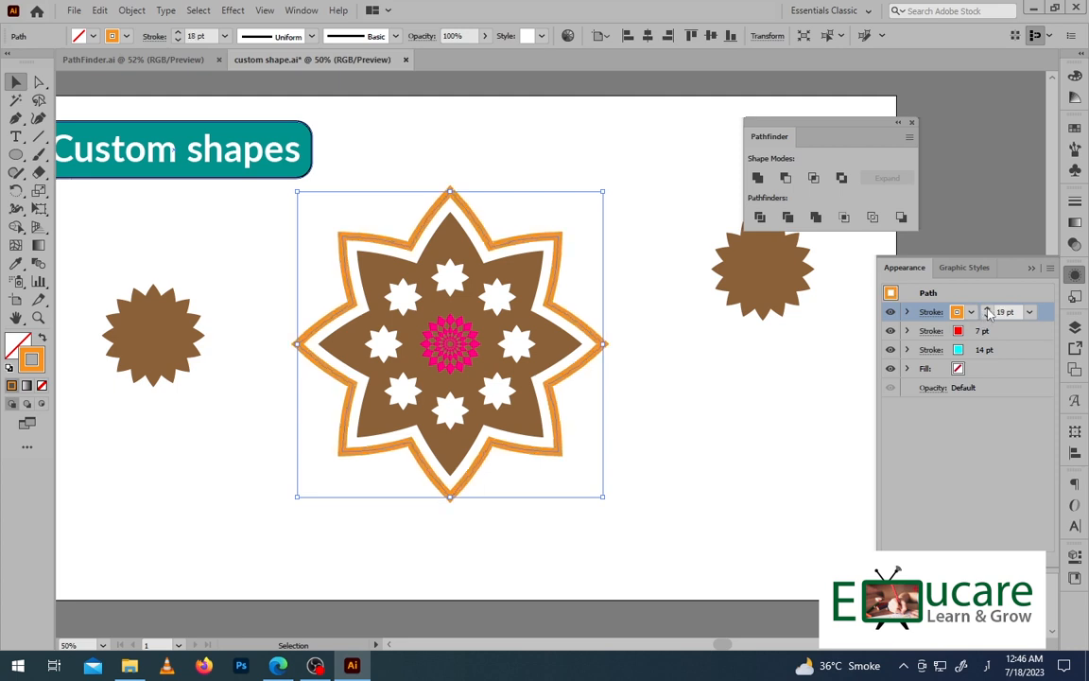
{"action": "left_click", "coordinate": [986, 308]}
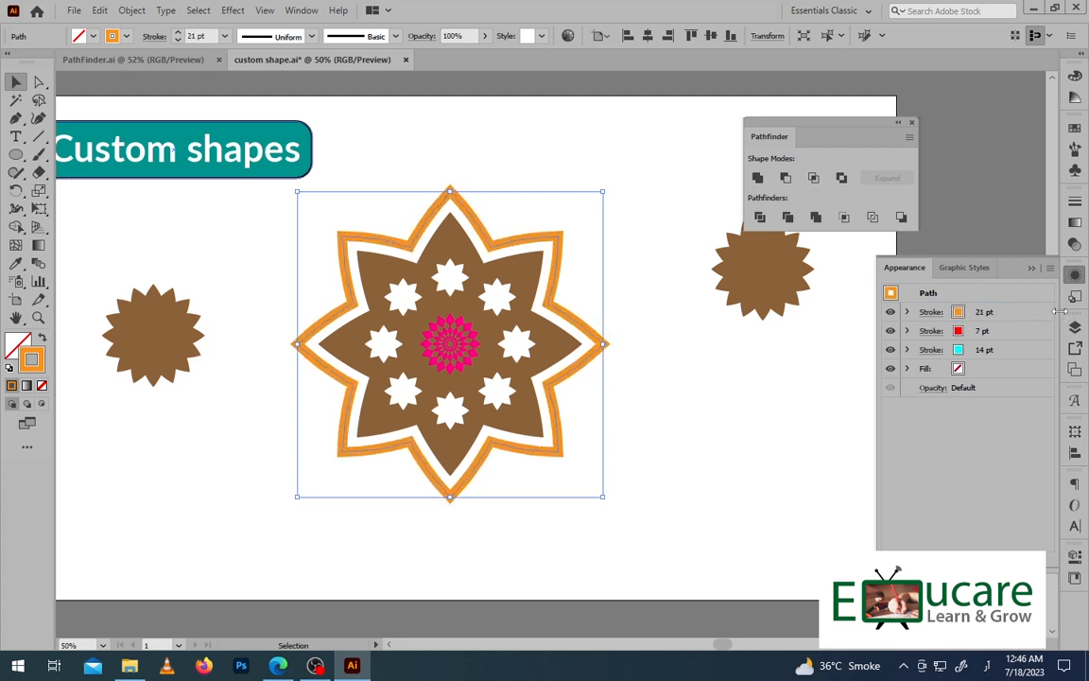
- Move the orange stroke beneath the red and cyan strokes, and deselect the outline
{"action": "left_click_drag", "start_coordinate": [1049, 314], "coordinate": [1048, 357]}
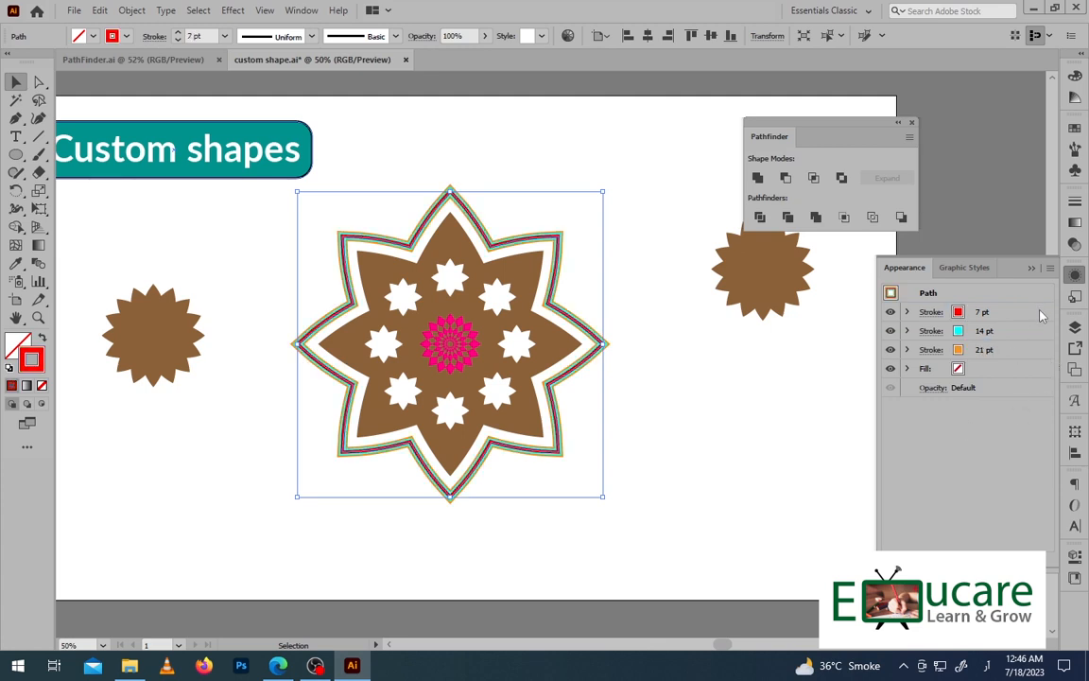
{"action": "left_click", "coordinate": [1041, 315]}
{"action": "left_click", "coordinate": [644, 230]}
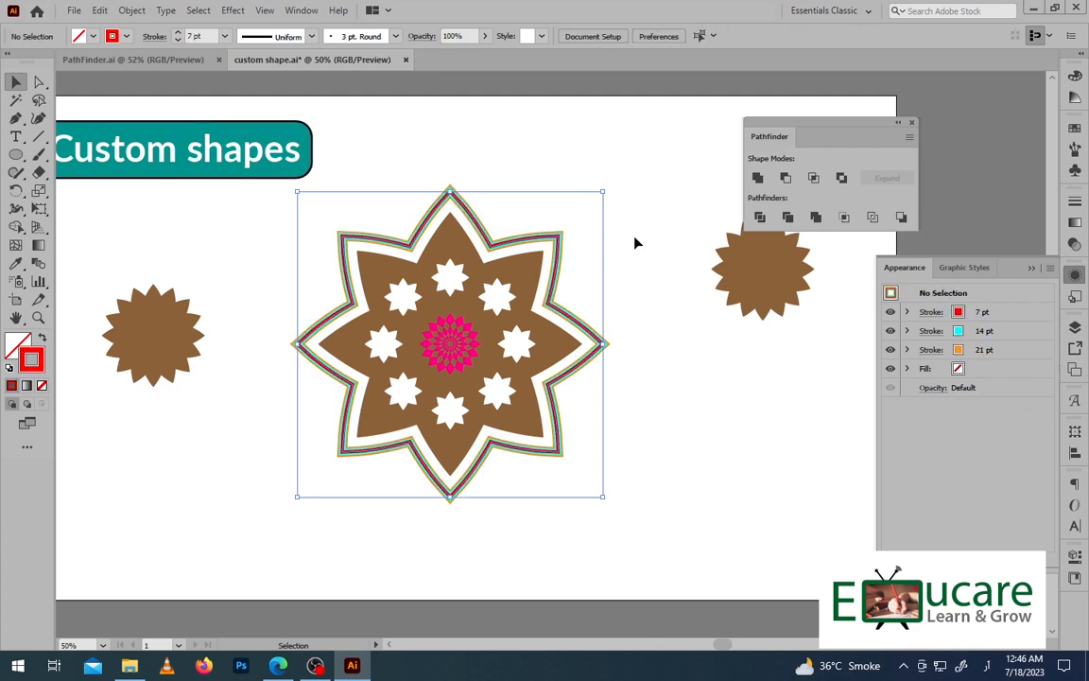
- Turn the star outline's red stroke into a dashed line with 12 pt dashes and round caps
{"action": "left_click", "coordinate": [561, 244]}
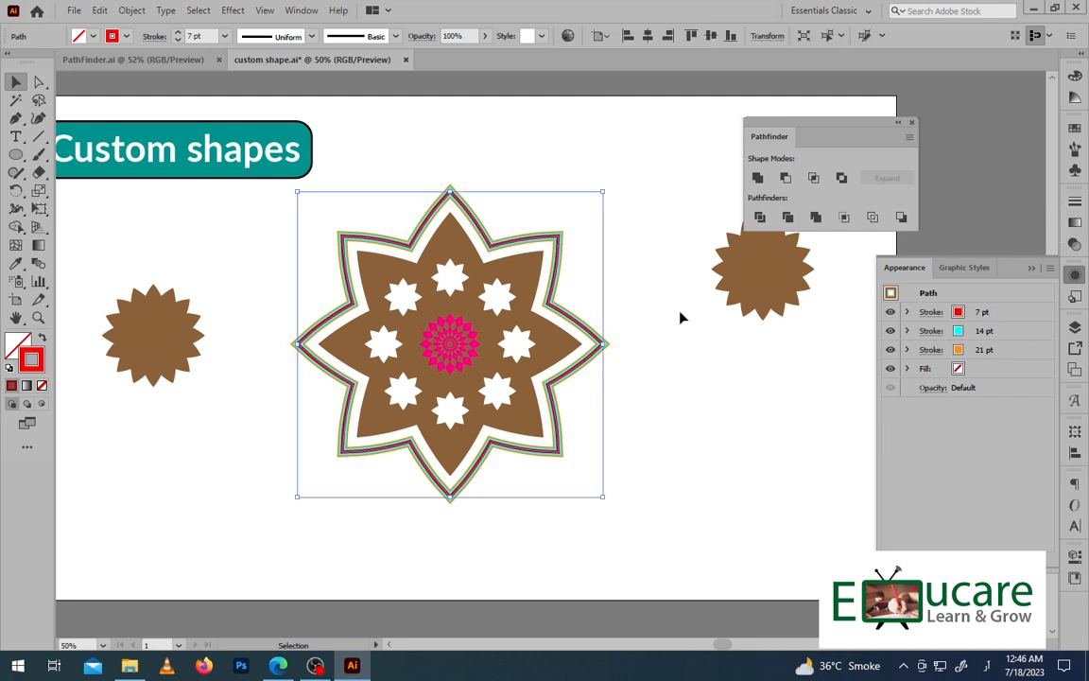
{"action": "left_click", "coordinate": [597, 337]}
{"action": "left_click_drag", "start_coordinate": [638, 323], "coordinate": [597, 381]}
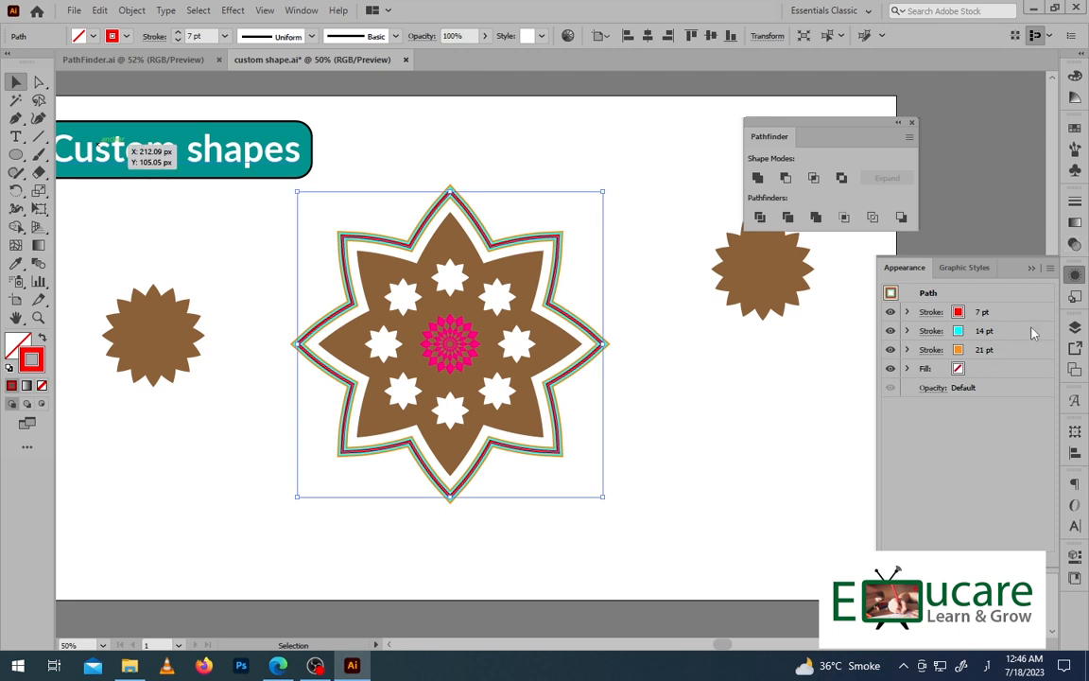
{"action": "left_click", "coordinate": [1035, 313]}
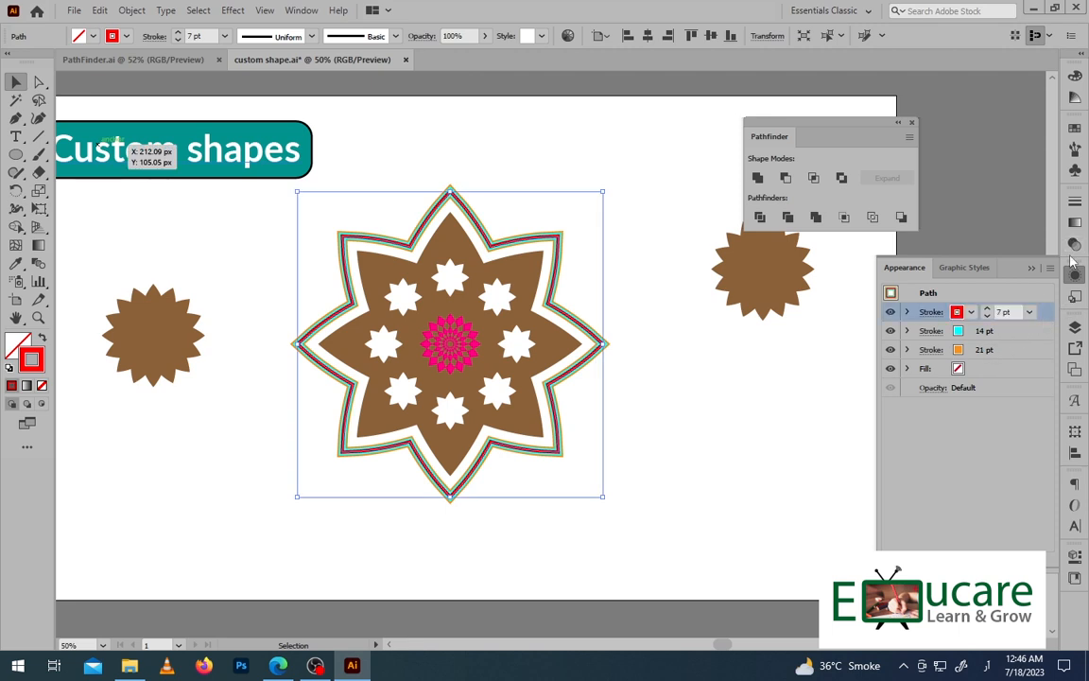
{"action": "left_click", "coordinate": [932, 311]}
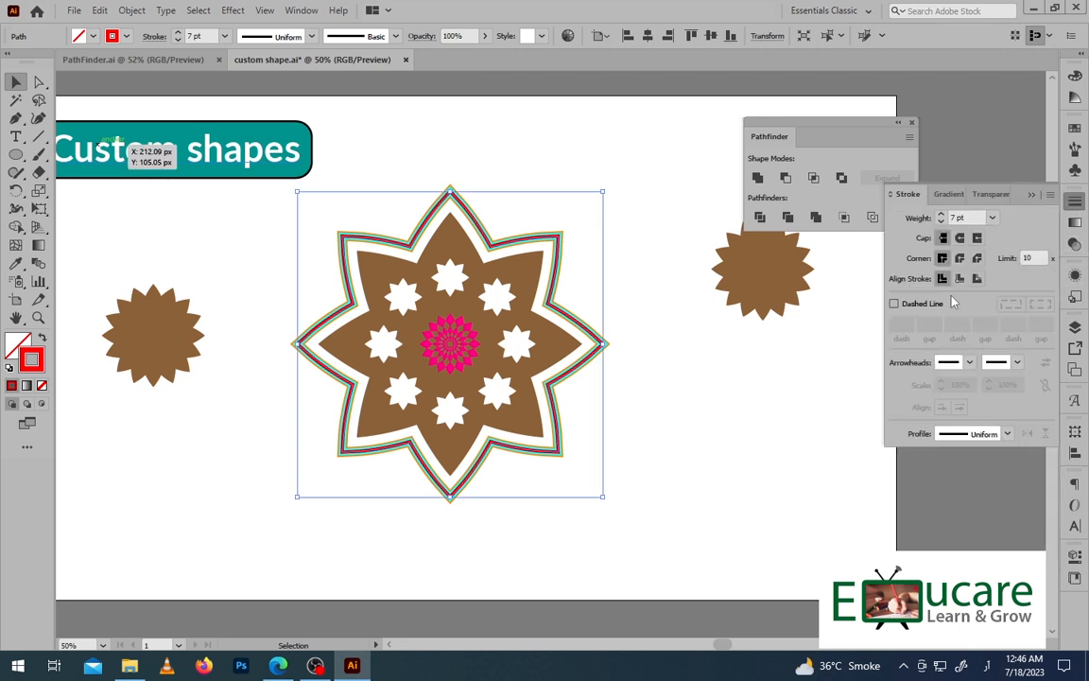
{"action": "left_click", "coordinate": [893, 304]}
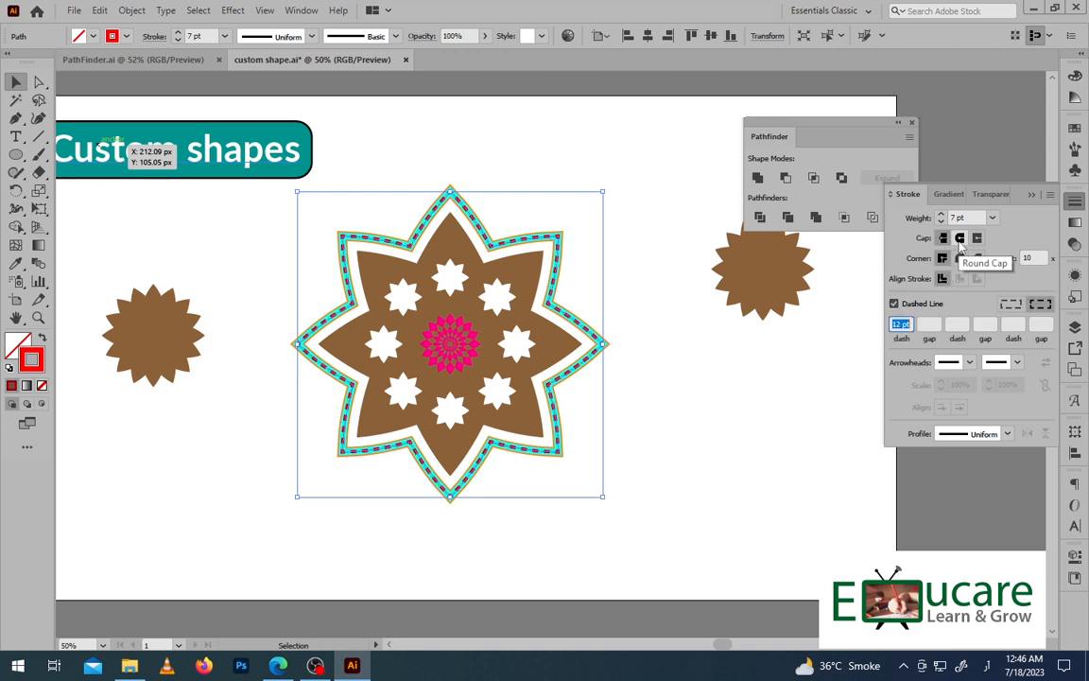
{"action": "left_click", "coordinate": [961, 240]}
- Set the gap between the red stroke's dashes to 30 pt and close the stroke settings
{"action": "left_click", "coordinate": [934, 324]}
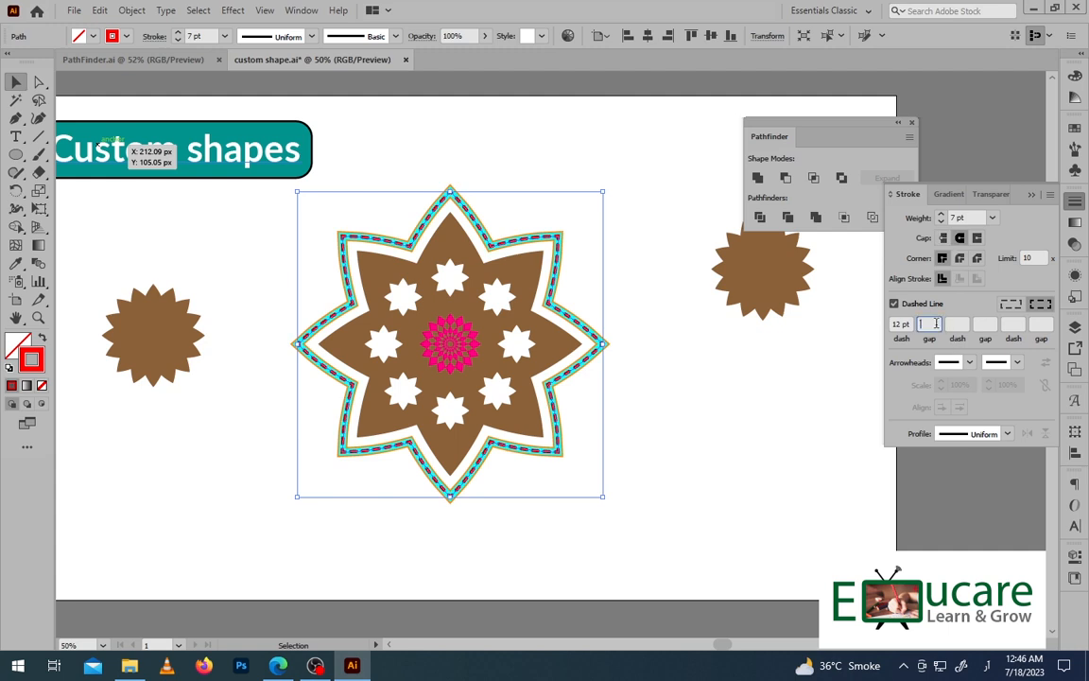
{"action": "type", "text": "25"}
{"action": "key", "text": "Return"}
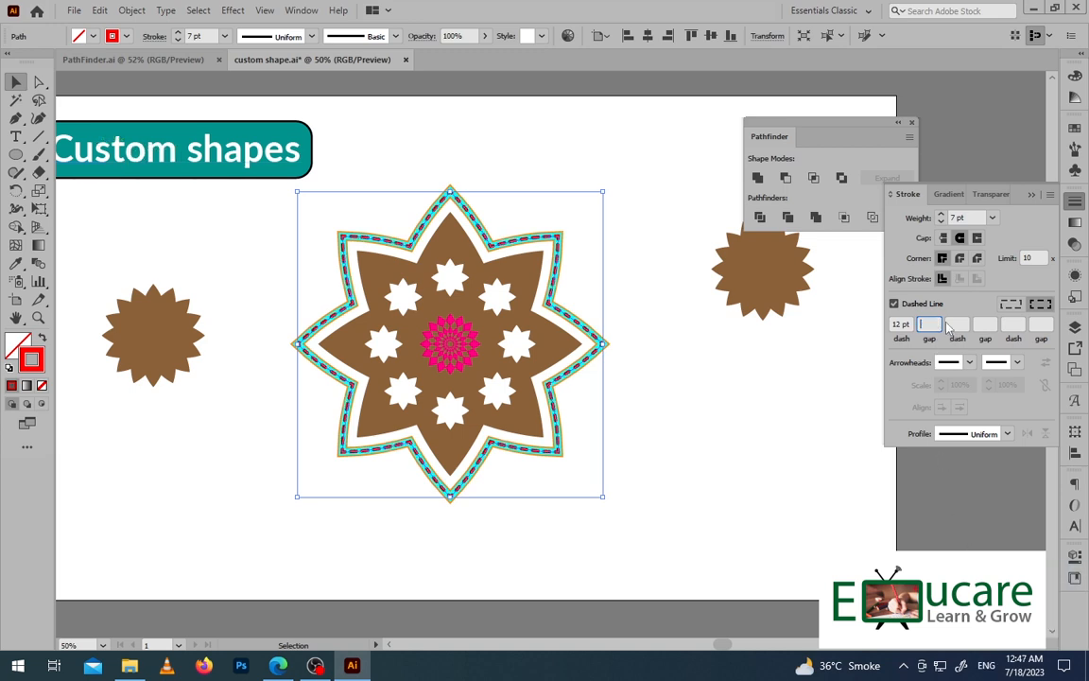
{"action": "type", "text": "ddd"}
{"action": "type", "text": "0"}
{"action": "key", "text": "Return"}
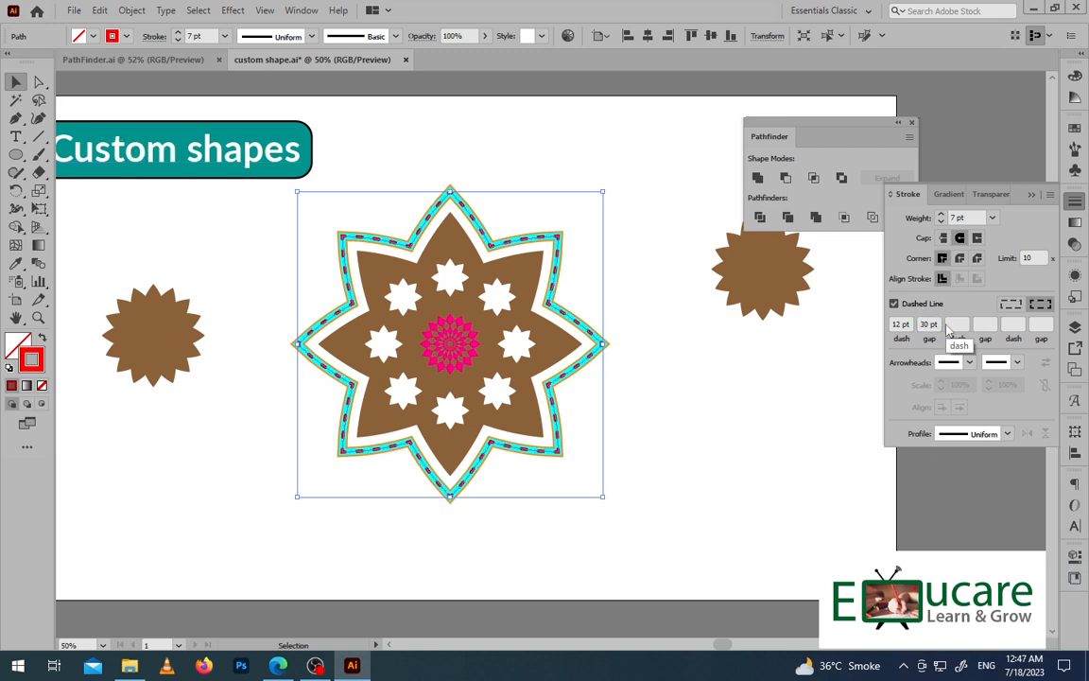
{"action": "left_click", "coordinate": [1032, 195]}
- Select the whole star design including its outline and center flower, and enlarge it proportionally
{"action": "left_click_drag", "start_coordinate": [629, 206], "coordinate": [480, 463]}
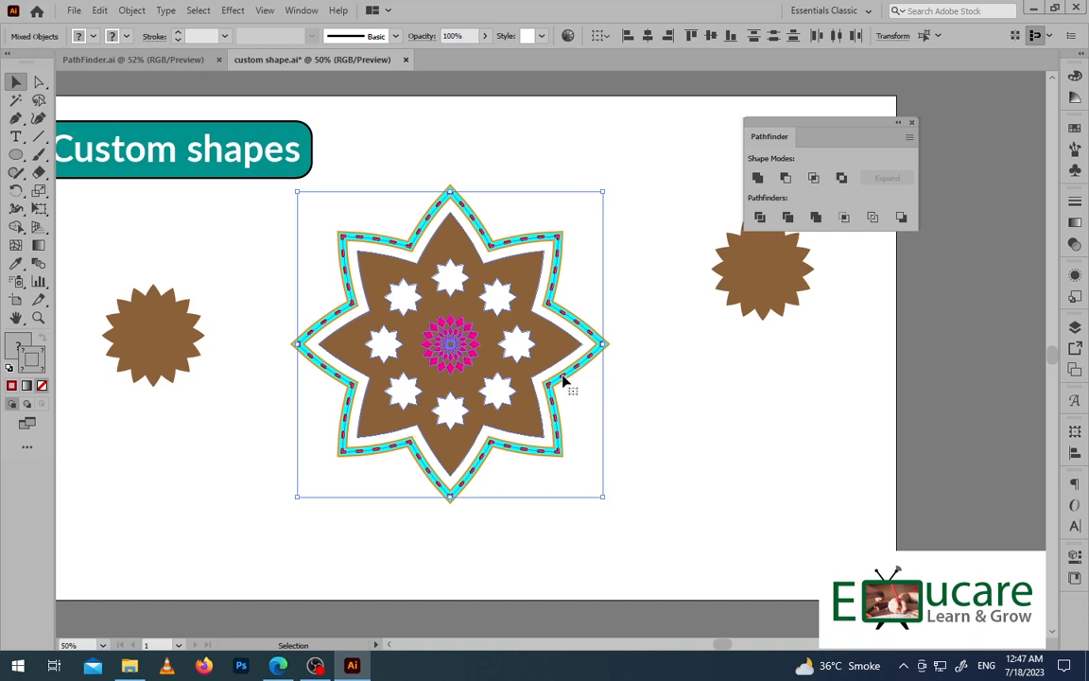
{"action": "left_click_drag", "start_coordinate": [602, 495], "coordinate": [806, 615]}
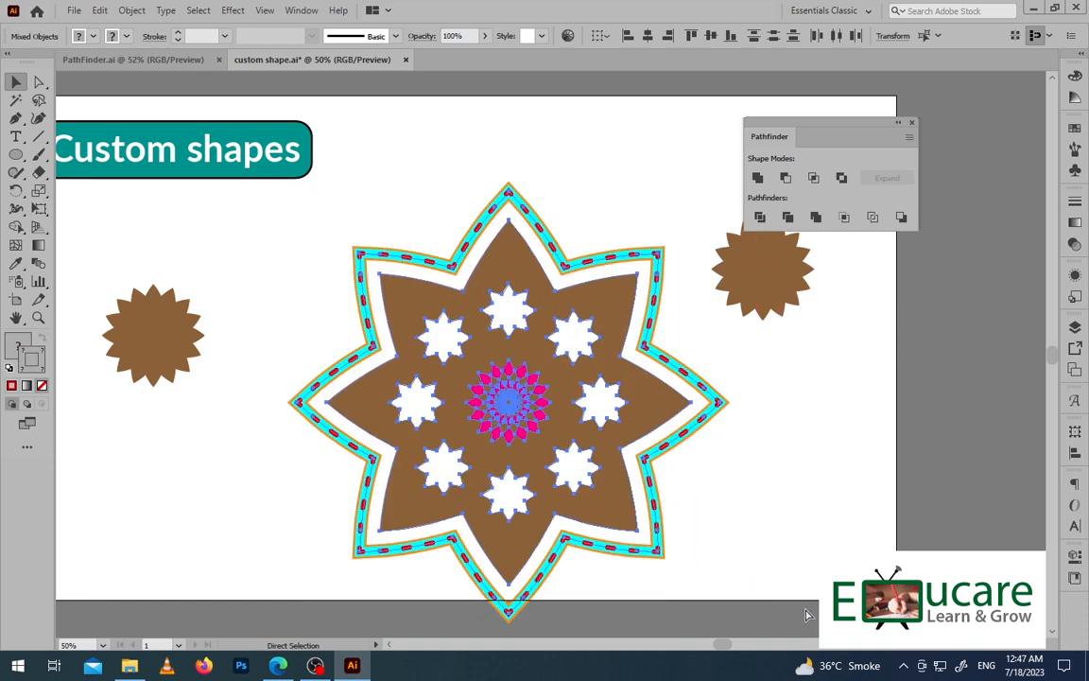
{"action": "key", "text": "v"}
- Group the enlarged star design, center it horizontally and vertically on the artboard, and deselect it
{"action": "left_click", "coordinate": [648, 35]}
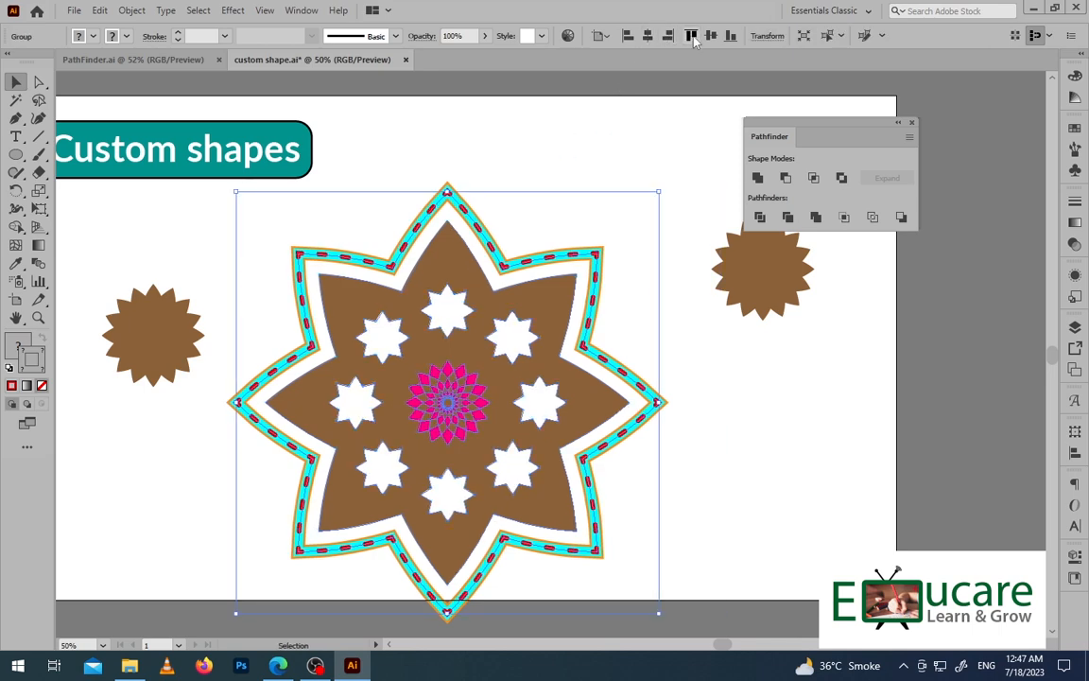
{"action": "left_click", "coordinate": [711, 35]}
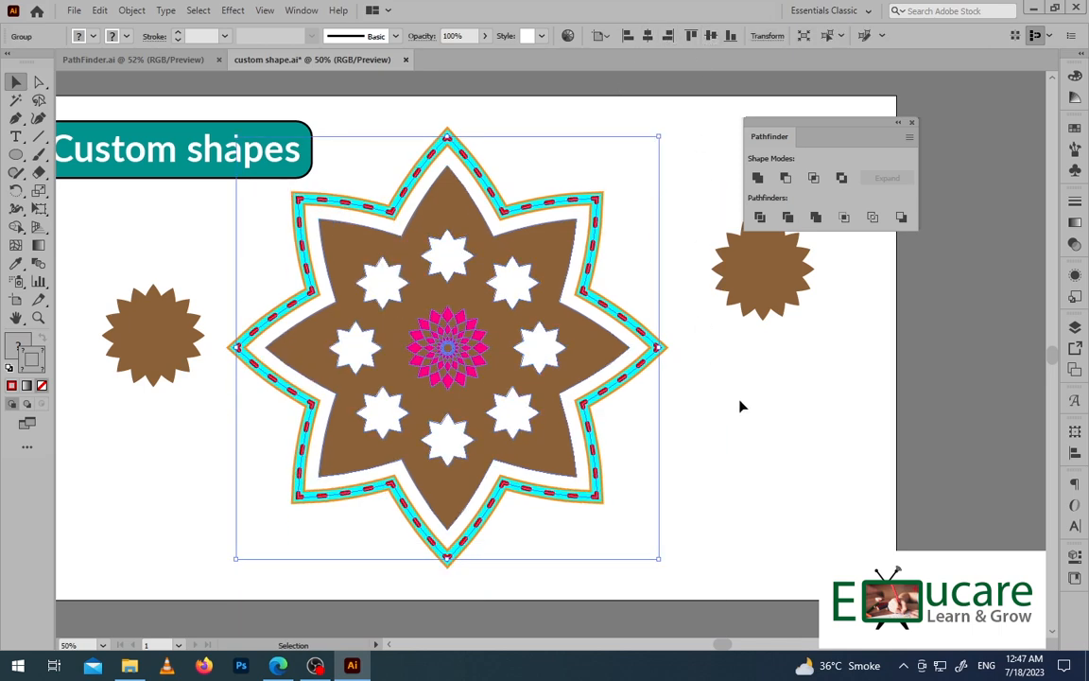
{"action": "left_click", "coordinate": [694, 386]}
- Collapse the floating Pathfinder panel to uncover the finished artwork and view the whole artboard
{"action": "left_click_drag", "start_coordinate": [537, 316], "coordinate": [582, 312]}
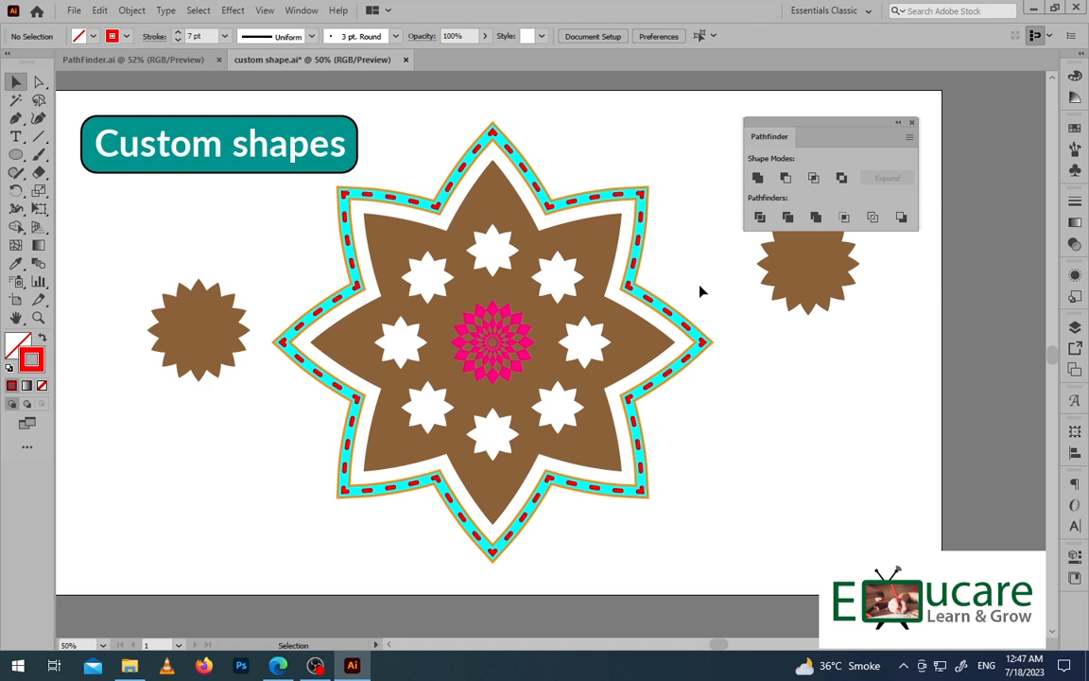
{"action": "left_click", "coordinate": [898, 123]}
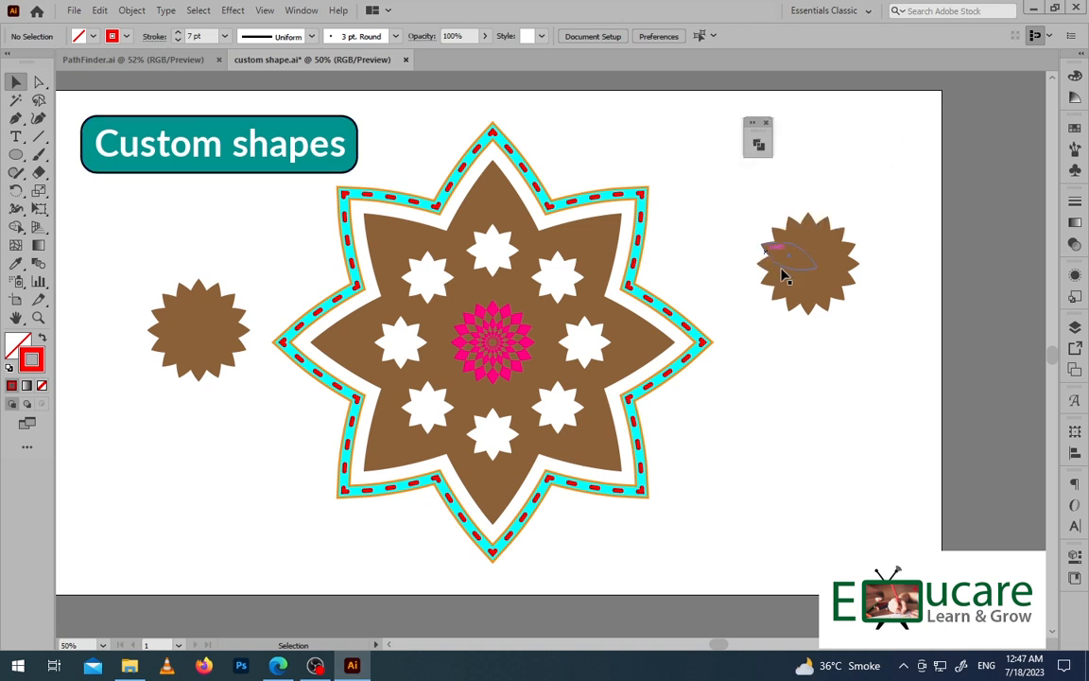
{"action": "left_click_drag", "start_coordinate": [761, 348], "coordinate": [804, 359]}
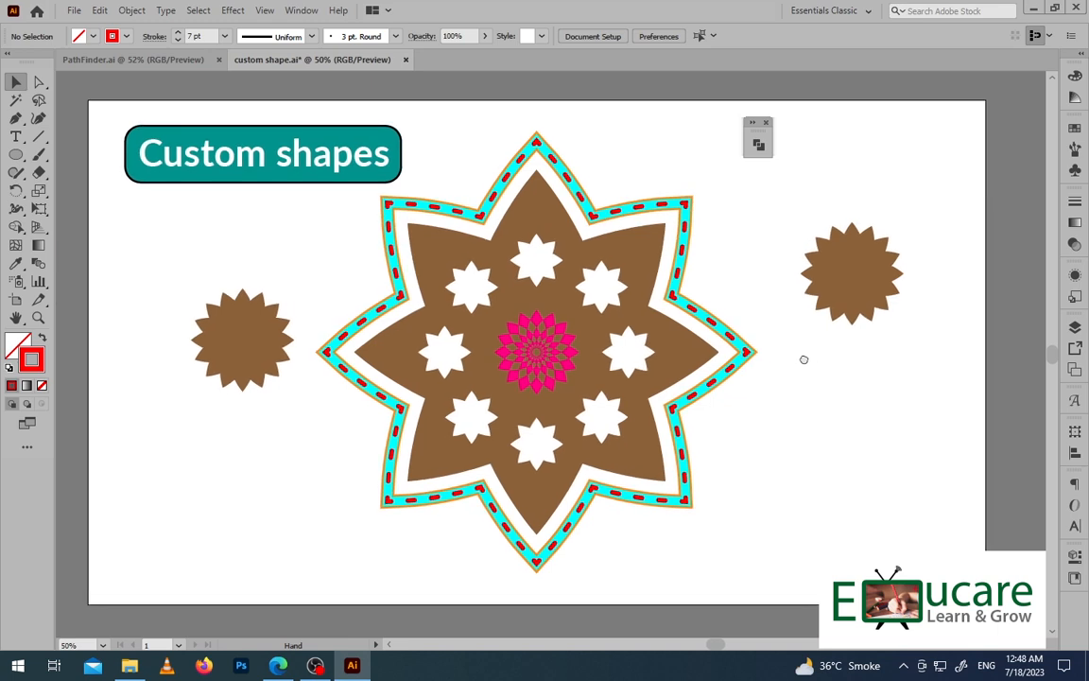